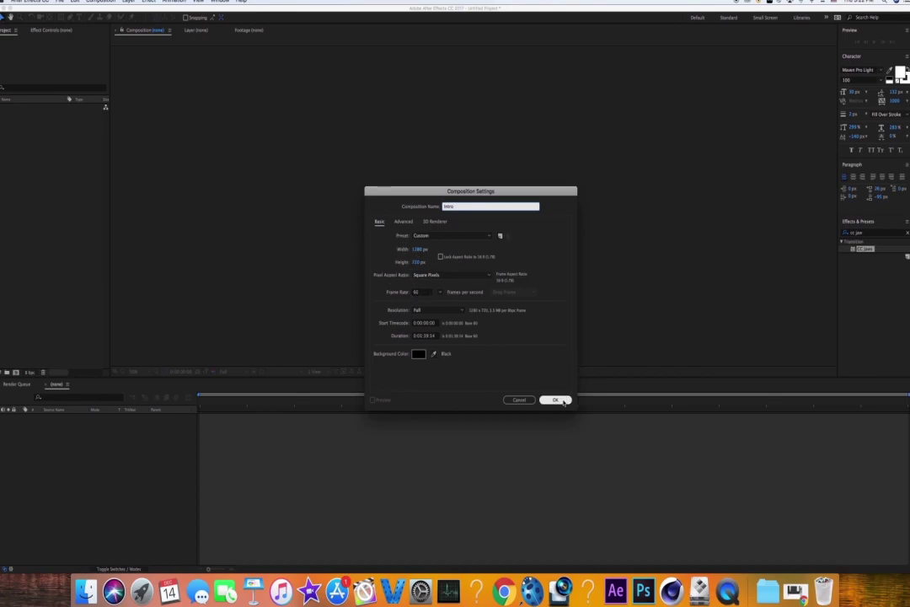
Create the 1280 x 720, 60 fps composition Intro and draw a thin vertical rectangle slightly left of its centre.
left_click(557, 401)
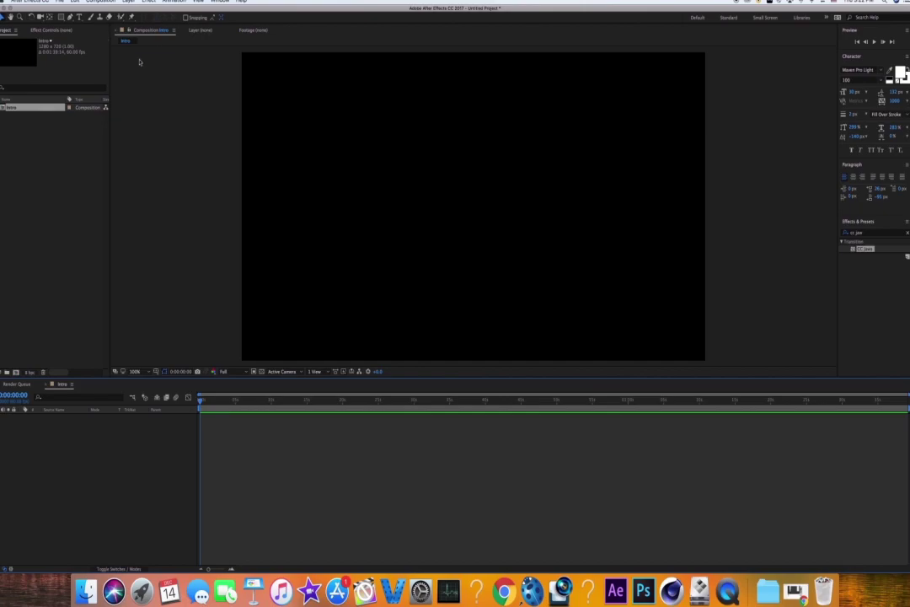
left_click(60, 19)
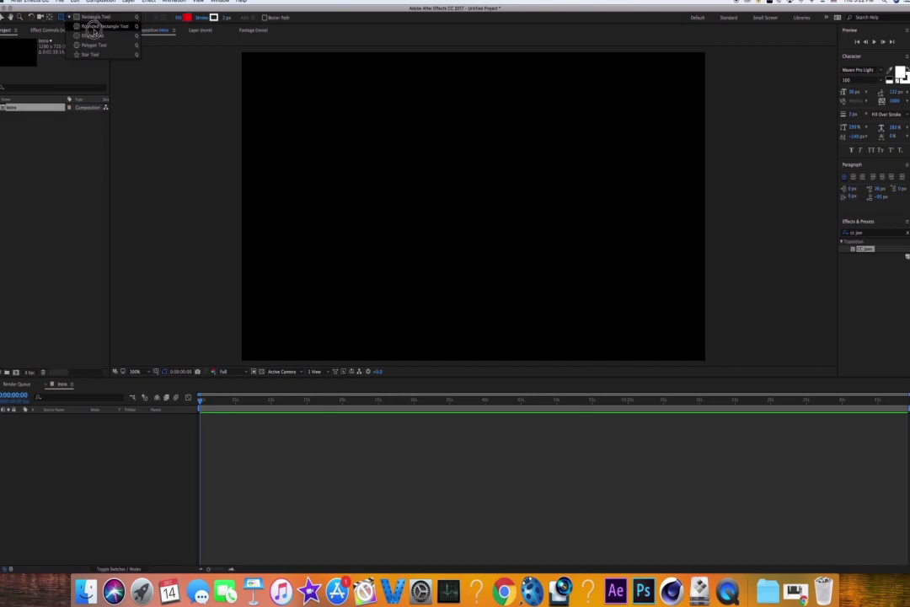
left_click(94, 16)
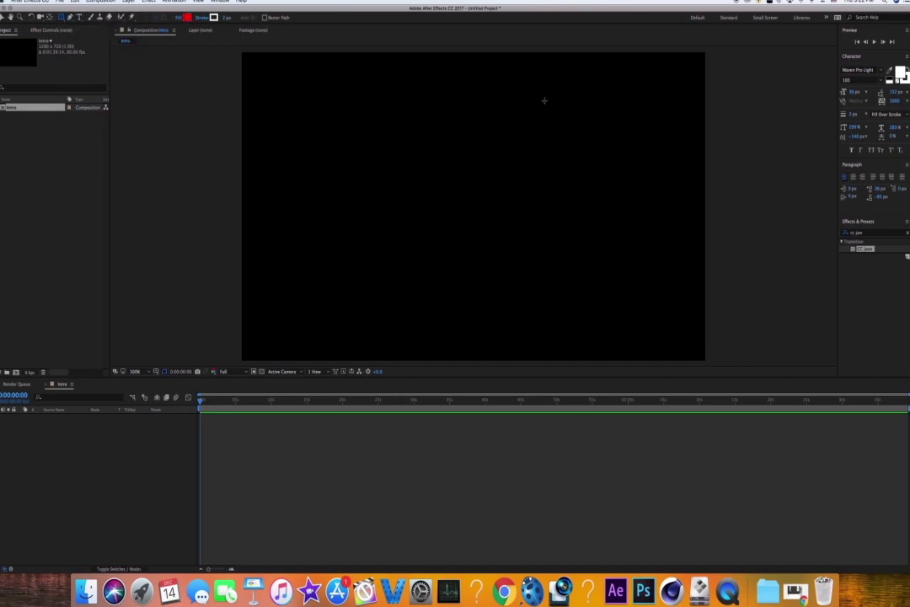
mouse_move(456, 184)
left_mouse_down()
mouse_move(467, 288)
mouse_move(459, 290)
mouse_move(457, 236)
mouse_move(458, 253)
left_mouse_up()
Show the title and action safe guides and centre the thin rectangle on the composition's centre mark.
key("period")
key("v")
key("comma")
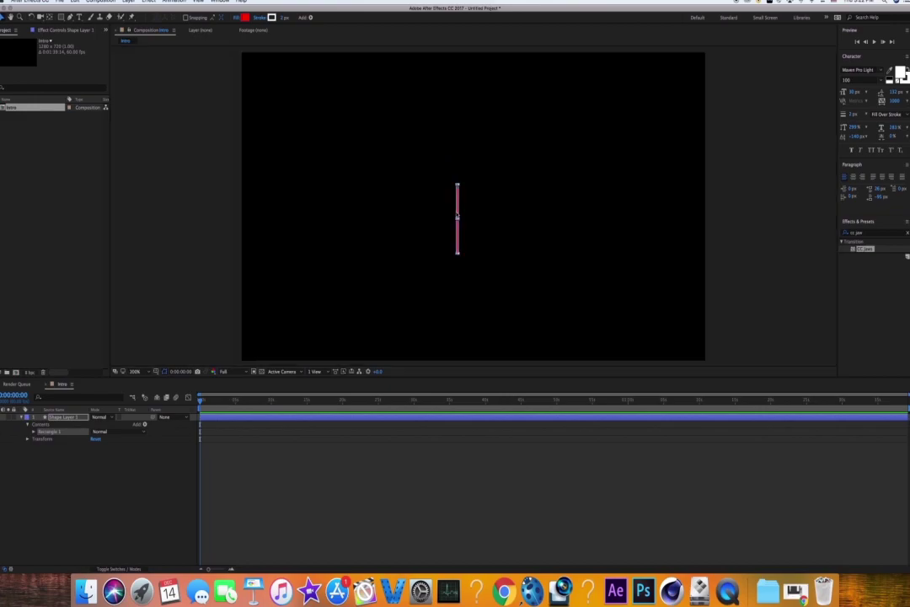
key("apostrophe")
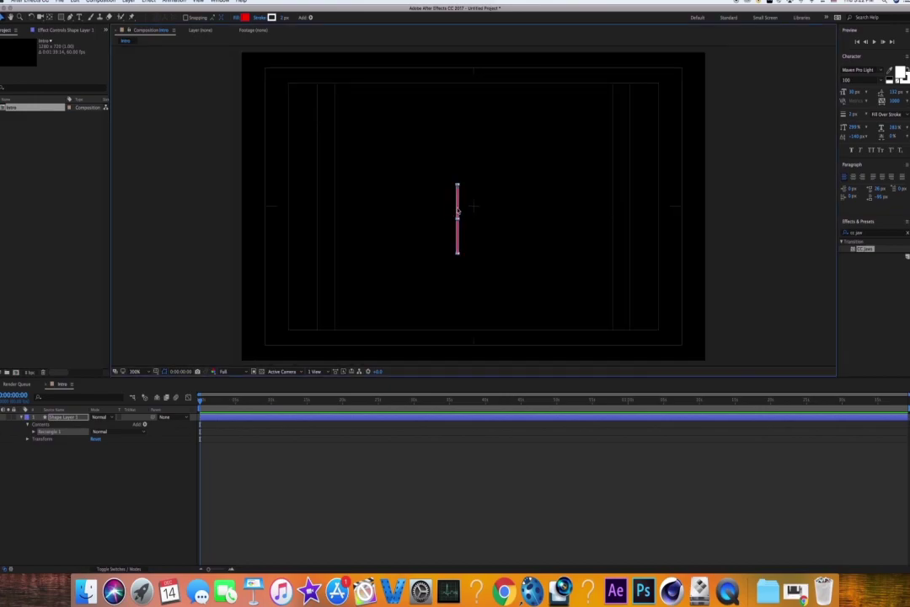
key("period")
left_click_drag(444, 207, 474, 184)
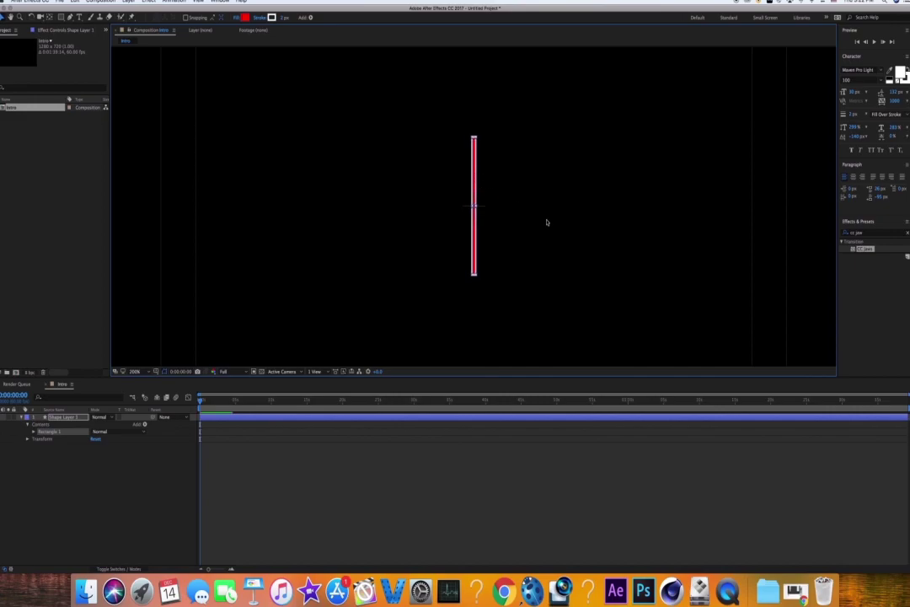
key("comma")
key("period")
key("comma")
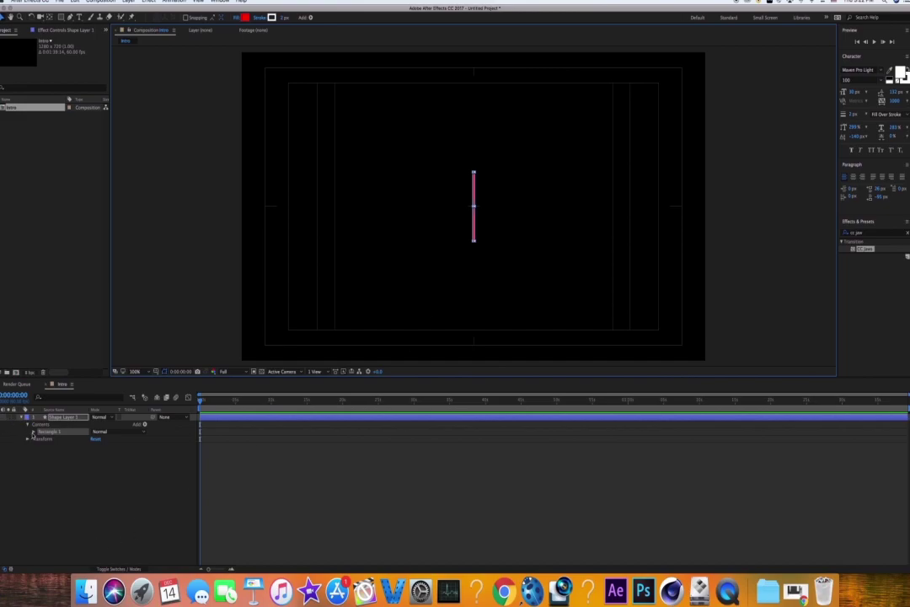
Change the rectangle's fill colour to white.
left_click(33, 432)
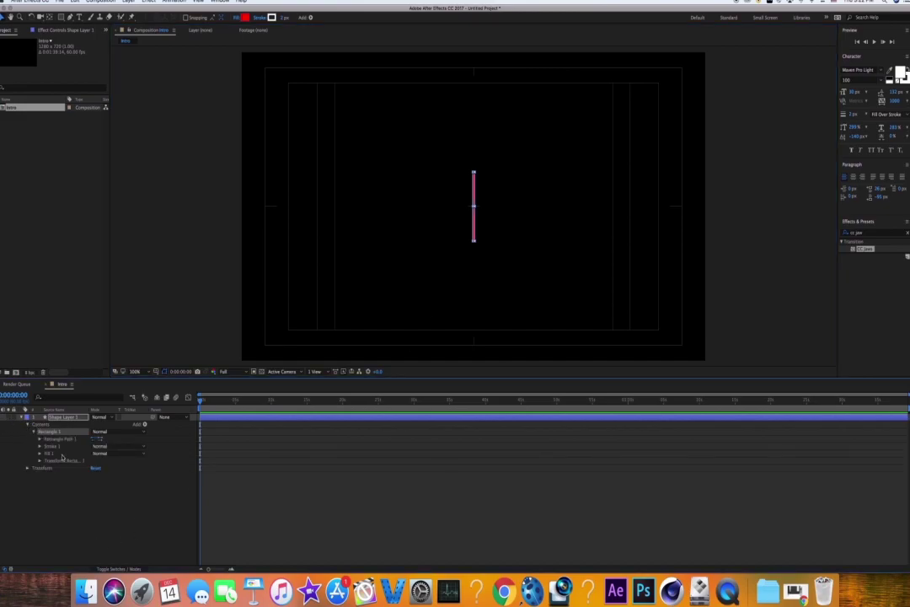
left_click(40, 454)
left_click(96, 475)
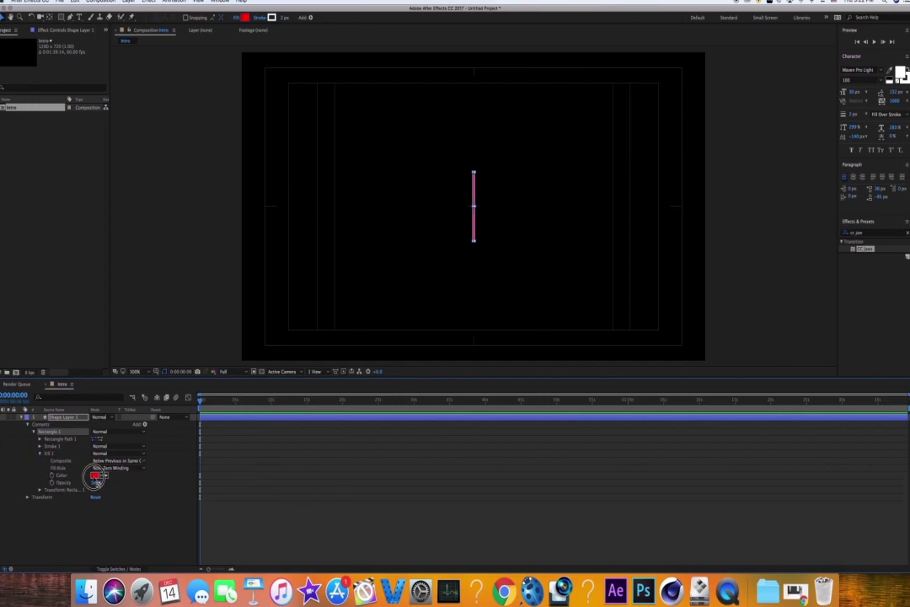
left_click_drag(571, 258, 484, 247)
left_click(641, 257)
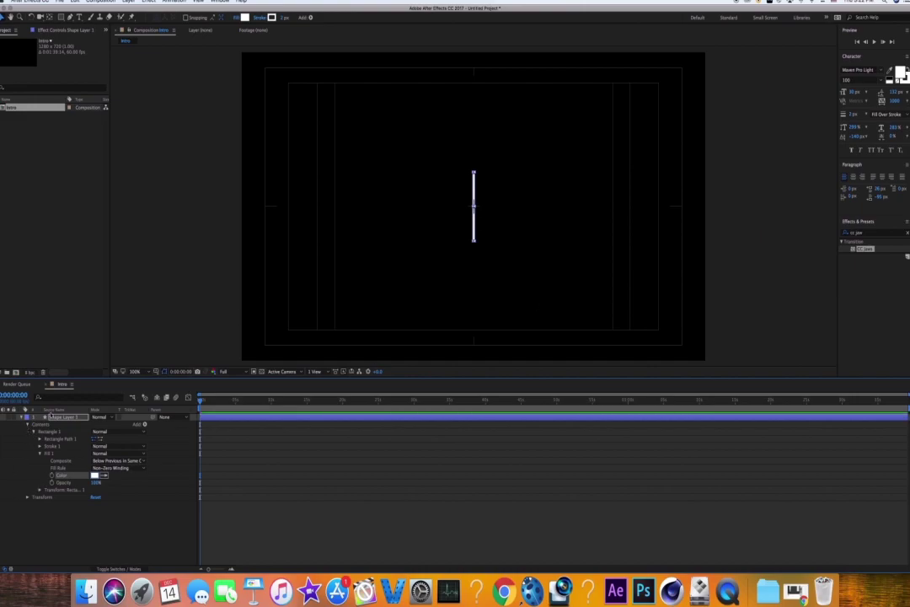
Unlink the shape layer's scale proportions and set its scale to 55% horizontally and 104% vertically.
key("period")
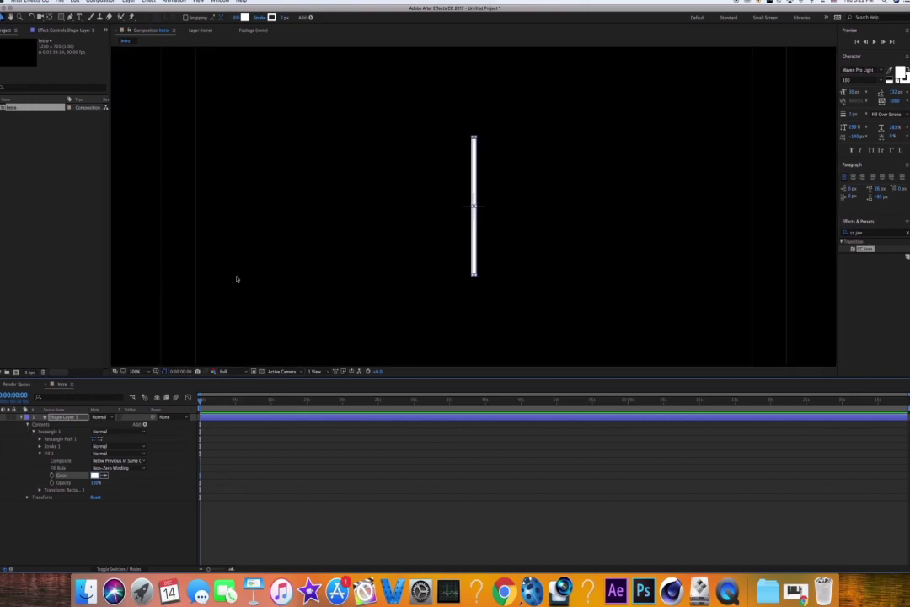
key("s")
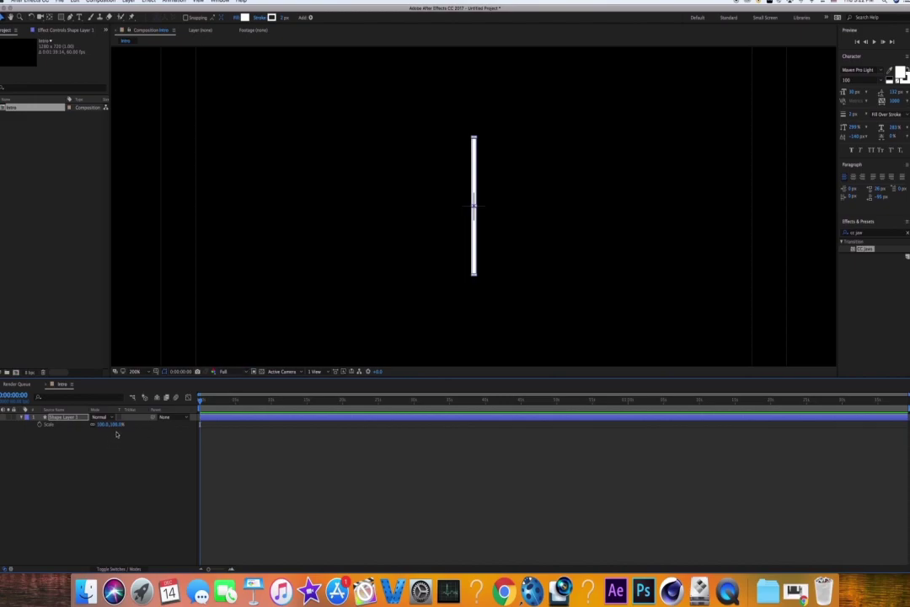
key("comma")
key("period")
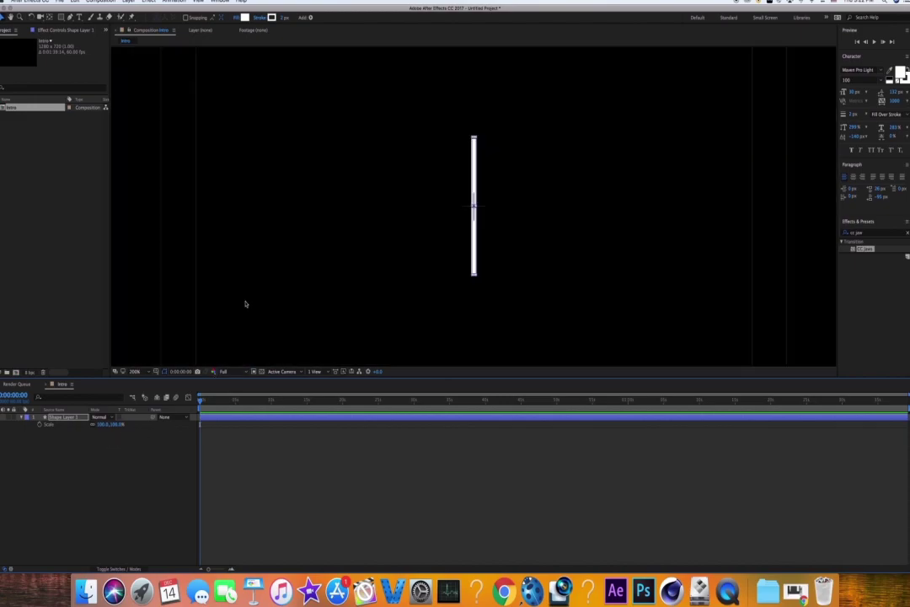
left_click(89, 430)
left_click_drag(90, 433, 154, 507)
scroll(347, 324, "down", 1)
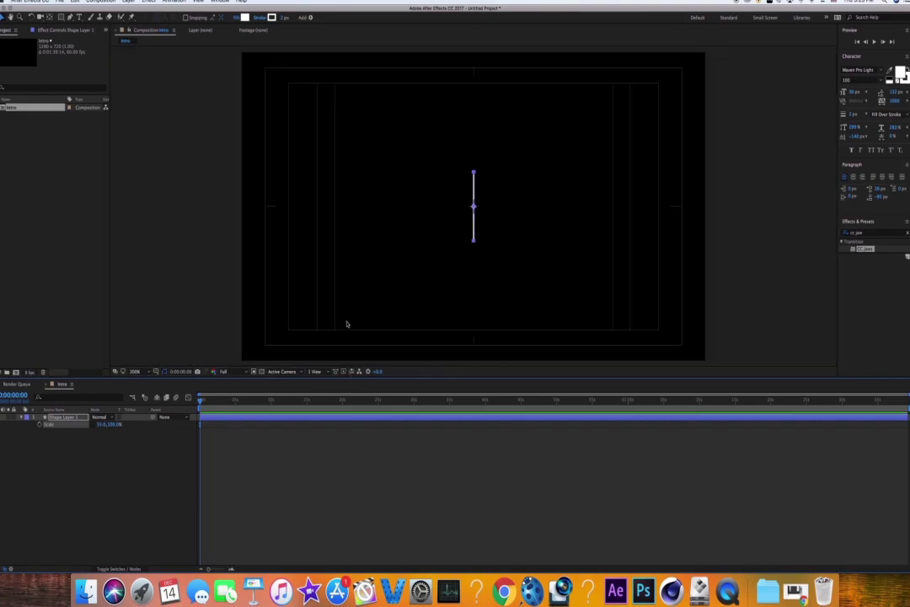
scroll(345, 324, "up", 2)
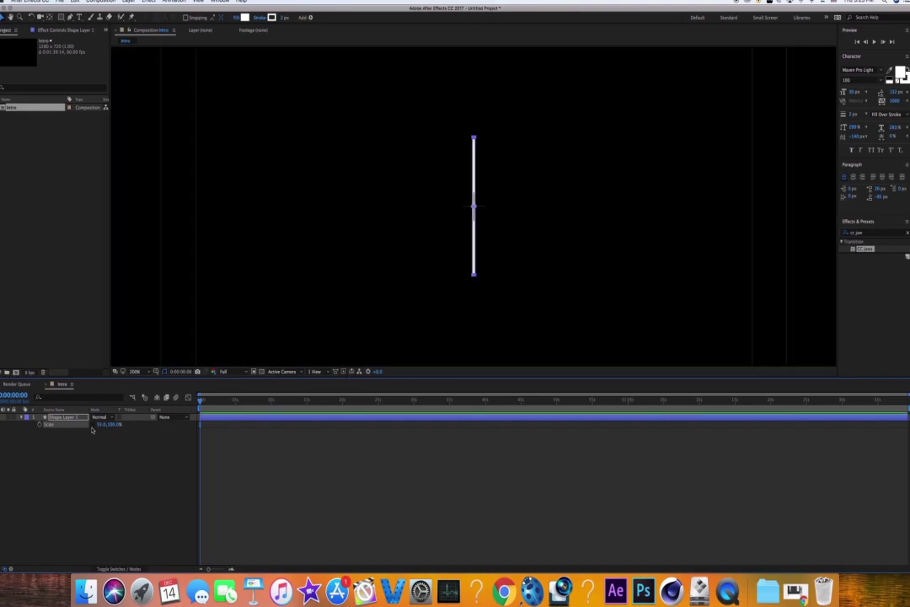
left_click_drag(115, 424, 118, 426)
scroll(370, 225, "down", 2)
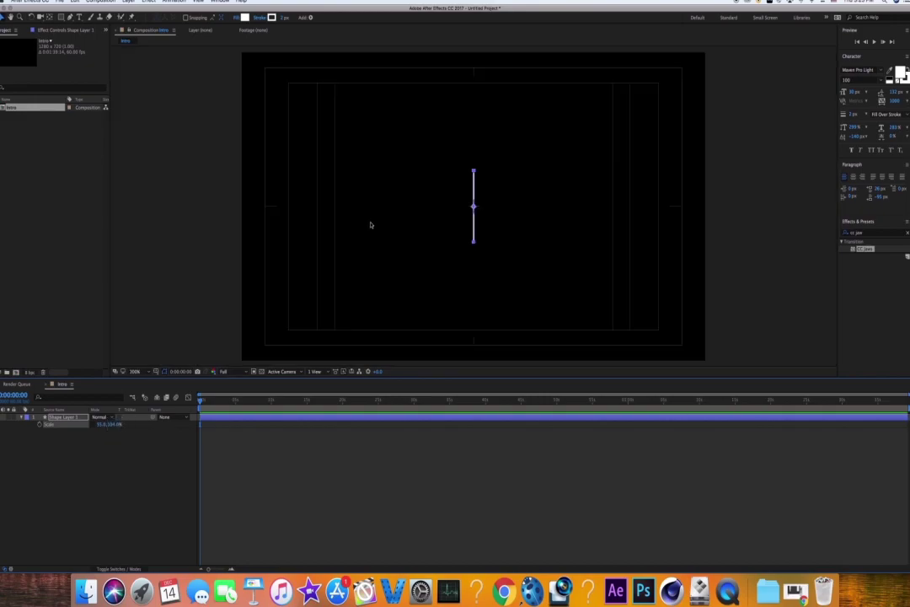
scroll(370, 225, "up", 2)
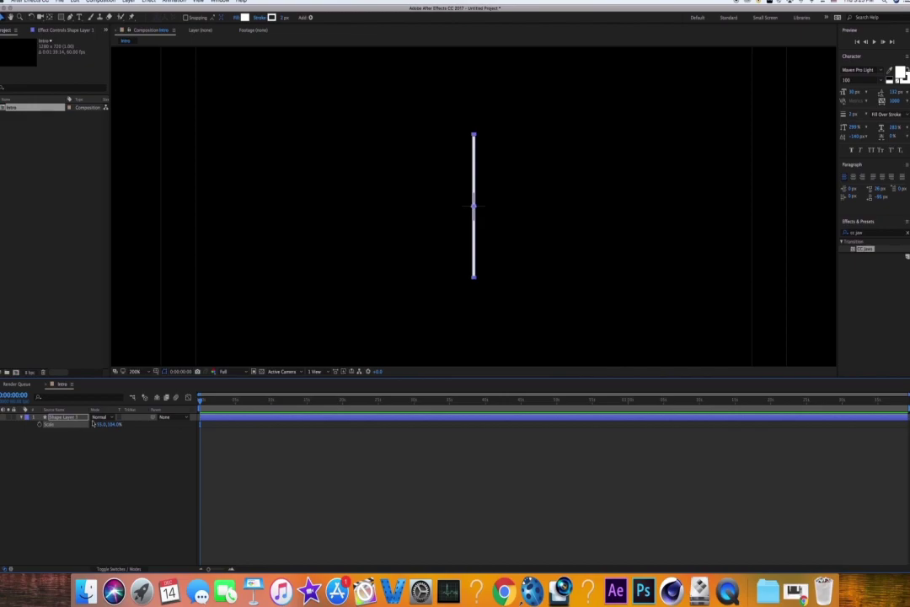
Keyframe the line's scale growing from 40%, 0% at the first frame to 55%, 104% about six seconds in.
left_click(39, 426)
left_click_drag(115, 425, 90, 437)
left_click(111, 426)
type("0")
key("Return")
left_click(105, 427)
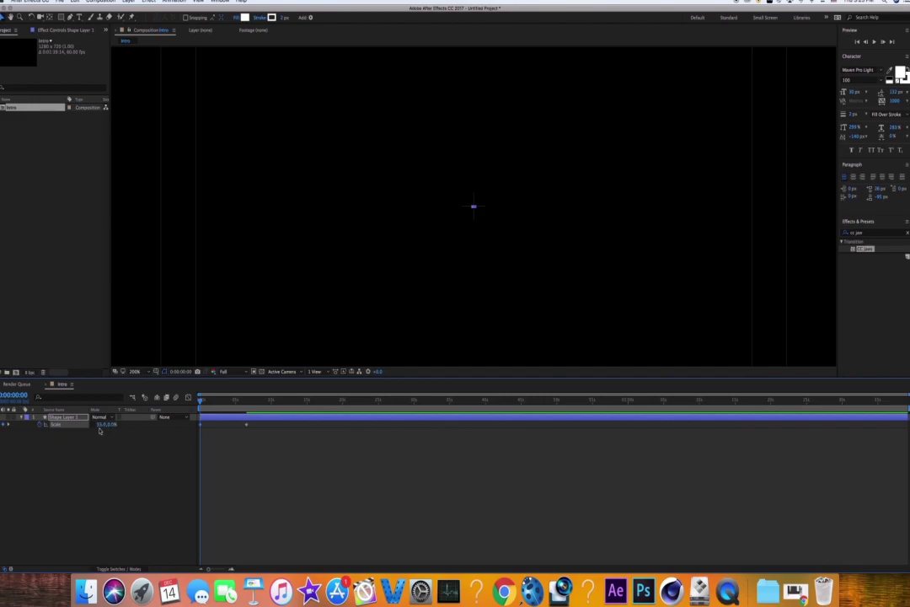
left_click(101, 428)
type("40")
key("Return")
Move the ending scale keyframe back to about two seconds and preview the line's growth.
mouse_move(200, 404)
left_mouse_down()
mouse_move(230, 397)
mouse_move(193, 408)
left_mouse_up()
key("space")
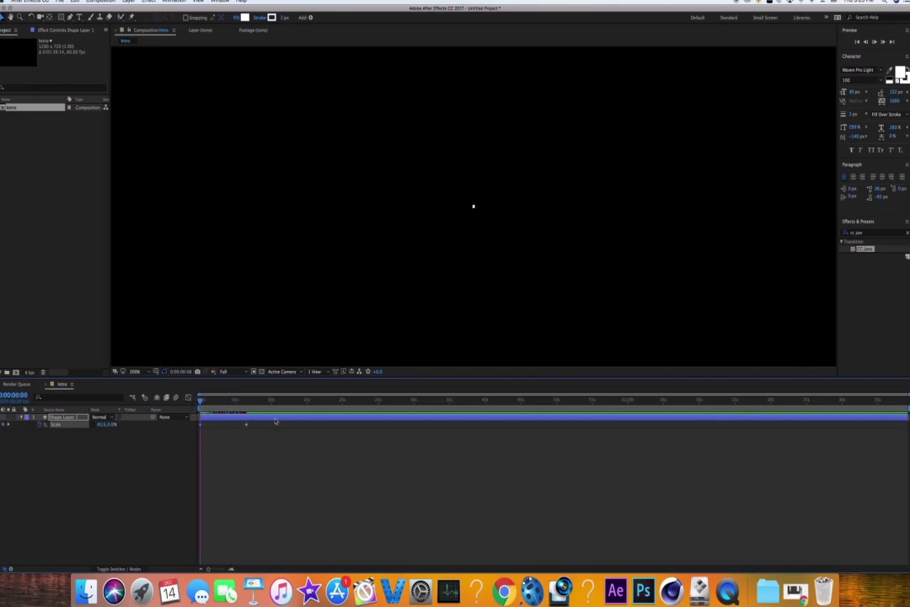
key("space")
left_click_drag(247, 427, 215, 428)
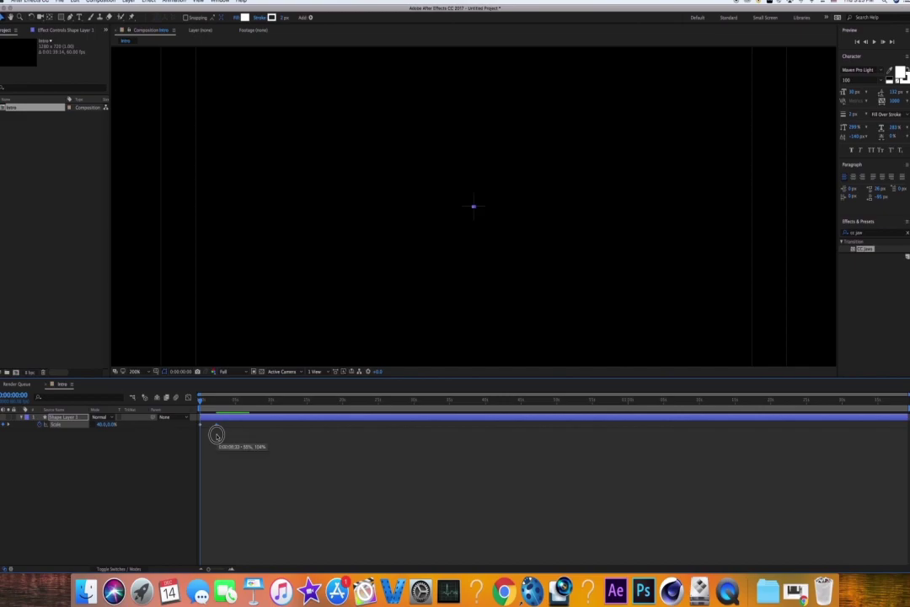
key("space")
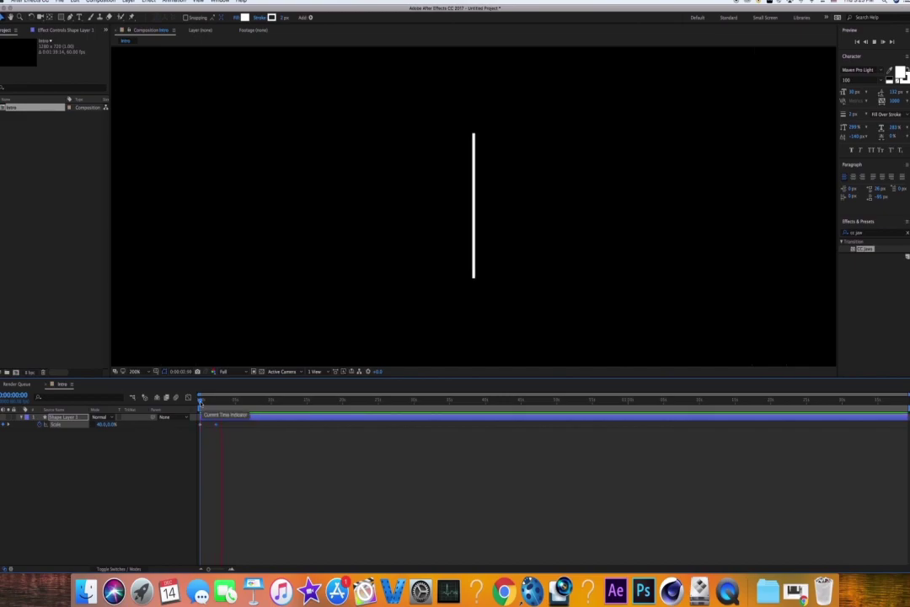
key("space")
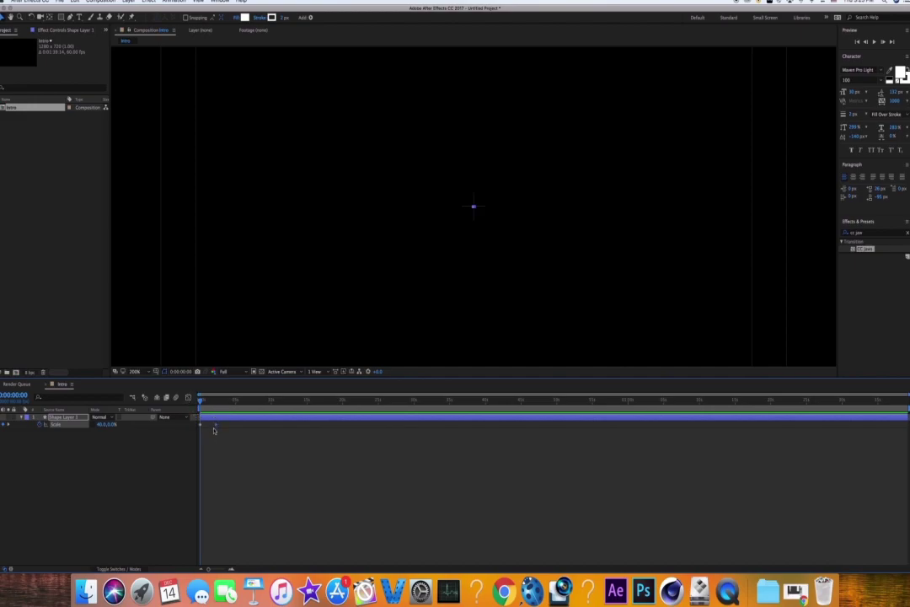
Apply Easy Ease to both scale keyframes in the graph editor and return to the layer bars.
left_click(188, 398)
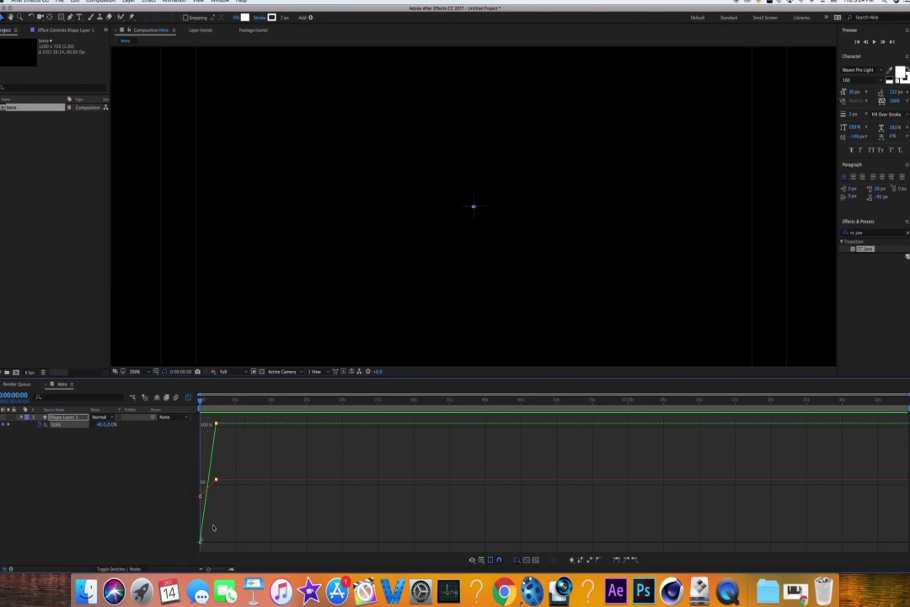
left_click_drag(213, 533, 190, 549)
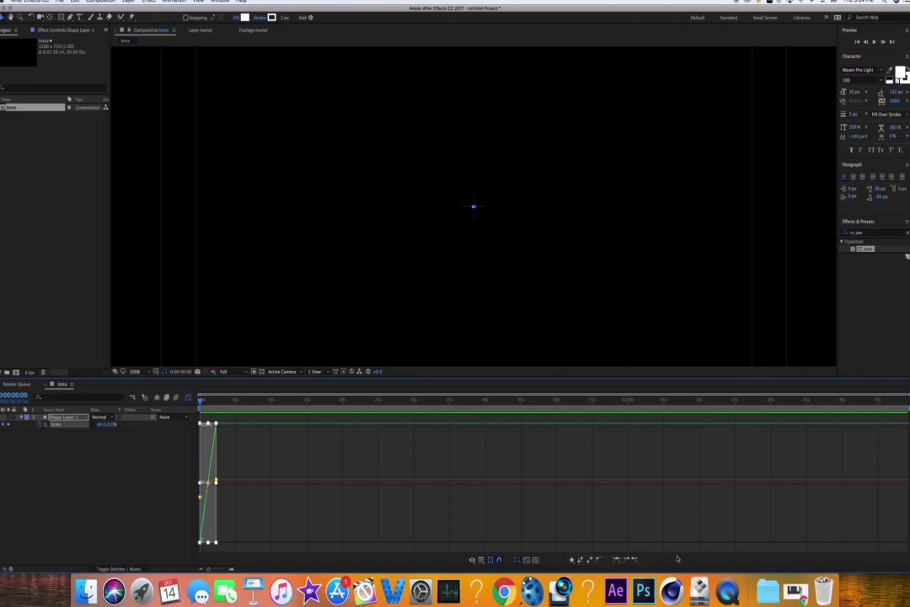
left_click(618, 559)
left_click(187, 398)
Preview the eased growth and shift the ending scale keyframe slightly earlier to speed it up.
key("space")
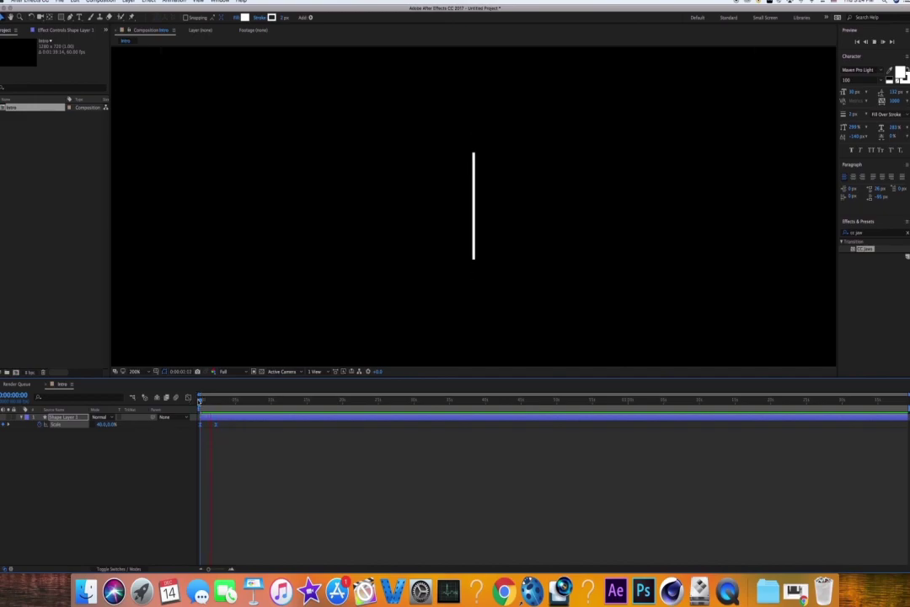
key("space")
left_click(214, 430)
left_click_drag(215, 425, 212, 425)
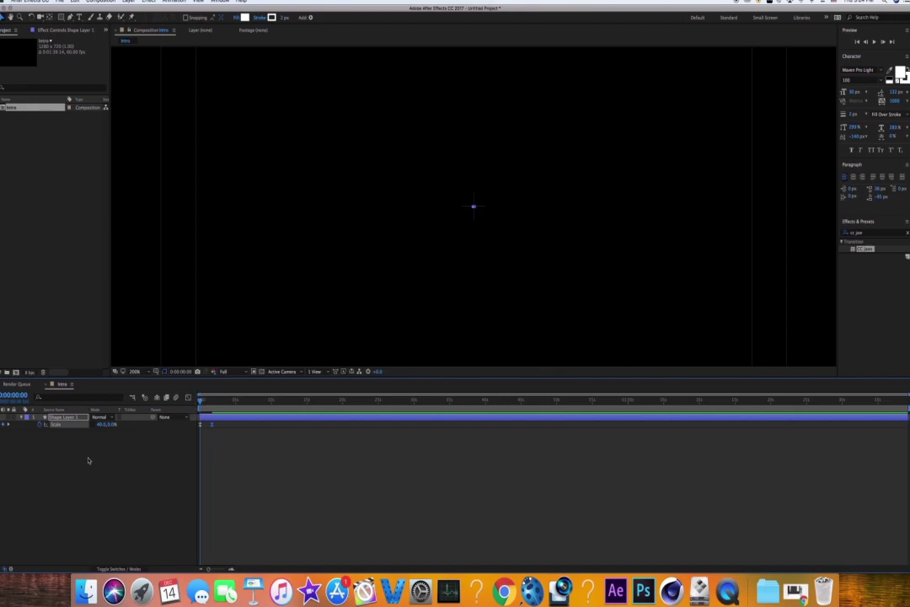
Keyframe the line's centred position at the first frame and again at 0:00:01:41, where the growth ends.
key("p")
left_click(40, 426)
key("u")
key("u")
mouse_move(202, 405)
left_mouse_down()
mouse_move(218, 407)
mouse_move(199, 418)
mouse_move(212, 412)
mouse_move(209, 402)
left_mouse_up()
key("equal")
key("equal")
key("equal")
key("minus")
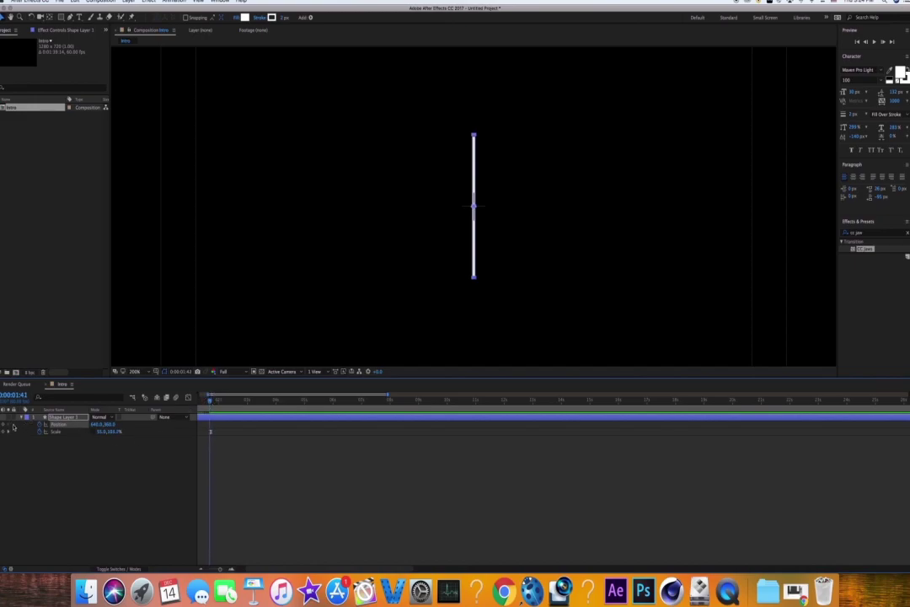
left_click(4, 425)
Duplicate the line layer and, at 0:00:03:22, move Shape Layer 1 right to an X position of about 995.
left_click_drag(210, 402, 258, 404)
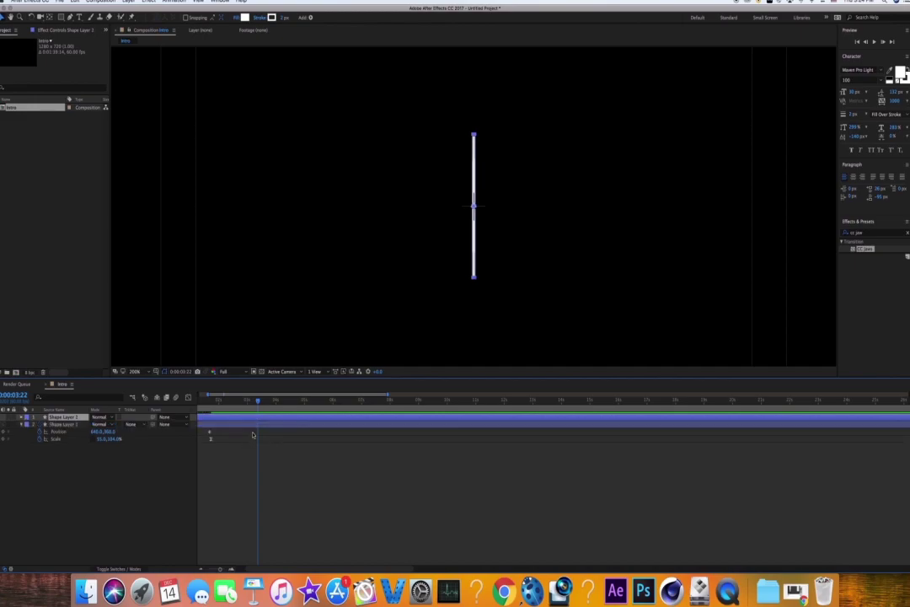
key("super+d")
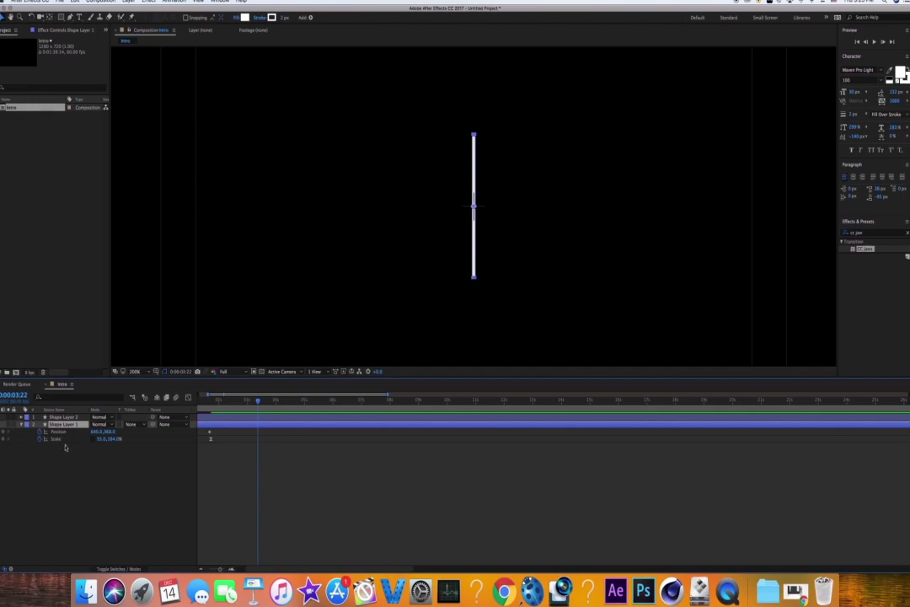
left_click_drag(94, 432, 220, 432)
key("comma")
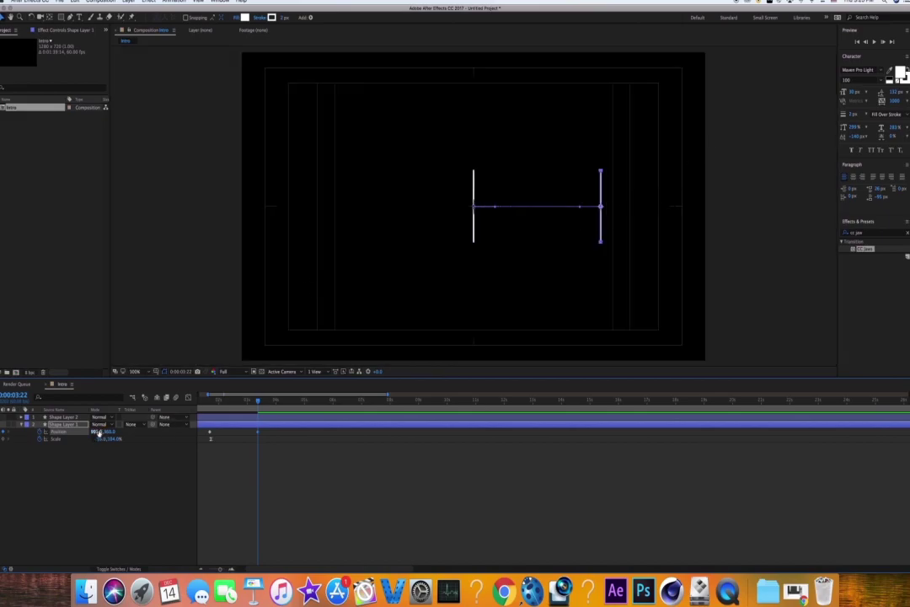
left_click_drag(95, 432, 98, 432)
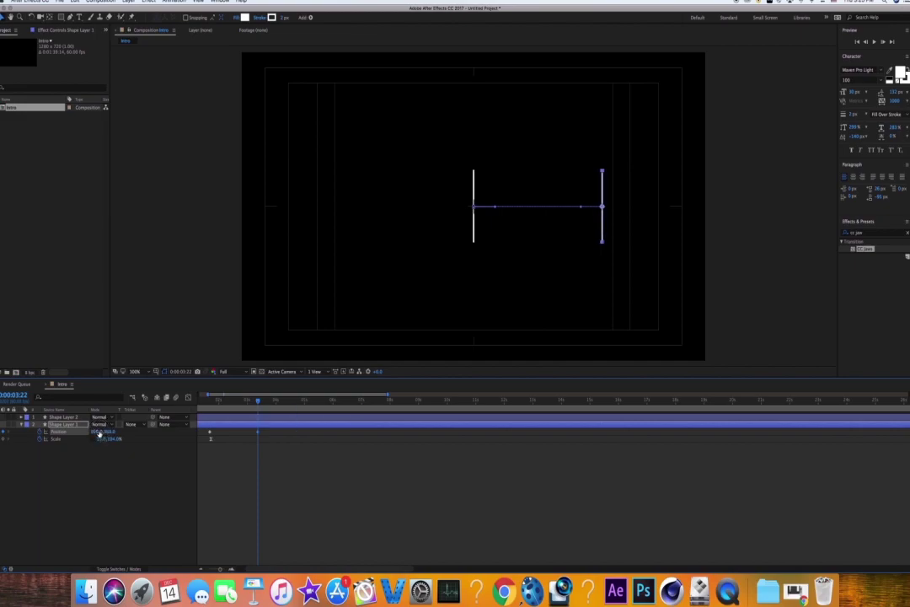
Move Shape Layer 2 left to an X position of about 282 at 0:00:03:22 and preview the lines separating.
left_click(247, 418)
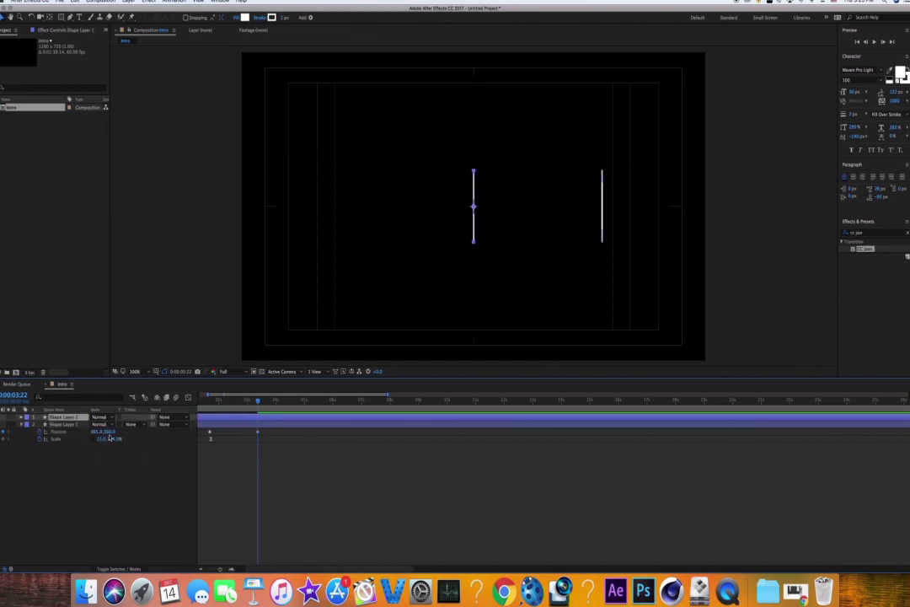
key("u")
left_click_drag(95, 424, 2, 451)
left_click_drag(1, 451, 1, 452)
key("Left")
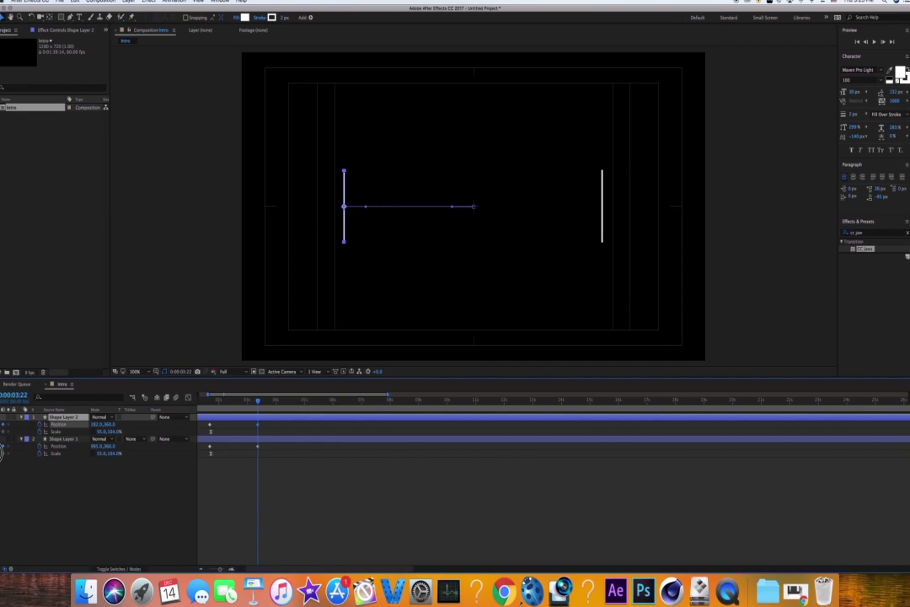
left_click(392, 494)
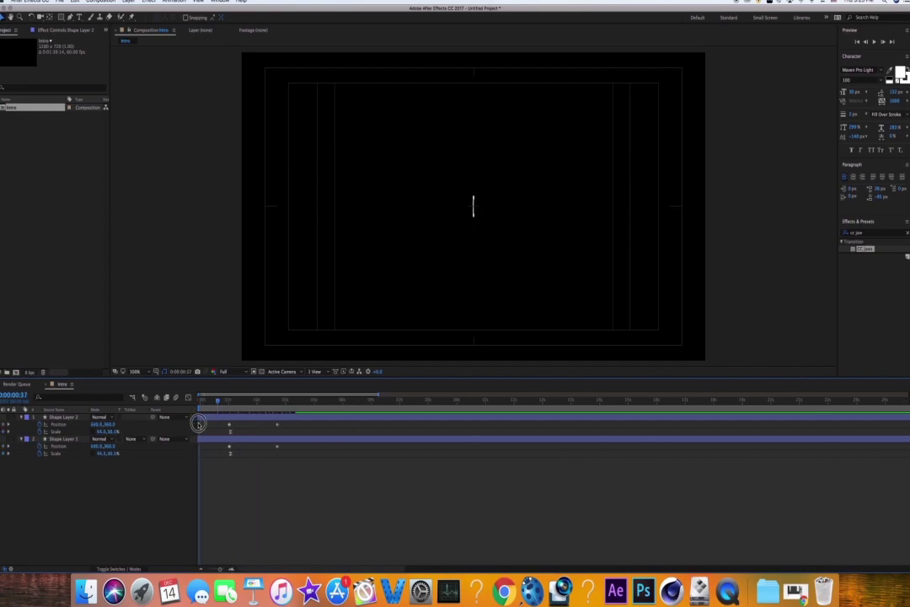
mouse_move(197, 422)
left_mouse_down()
mouse_move(236, 420)
mouse_move(200, 422)
left_mouse_up()
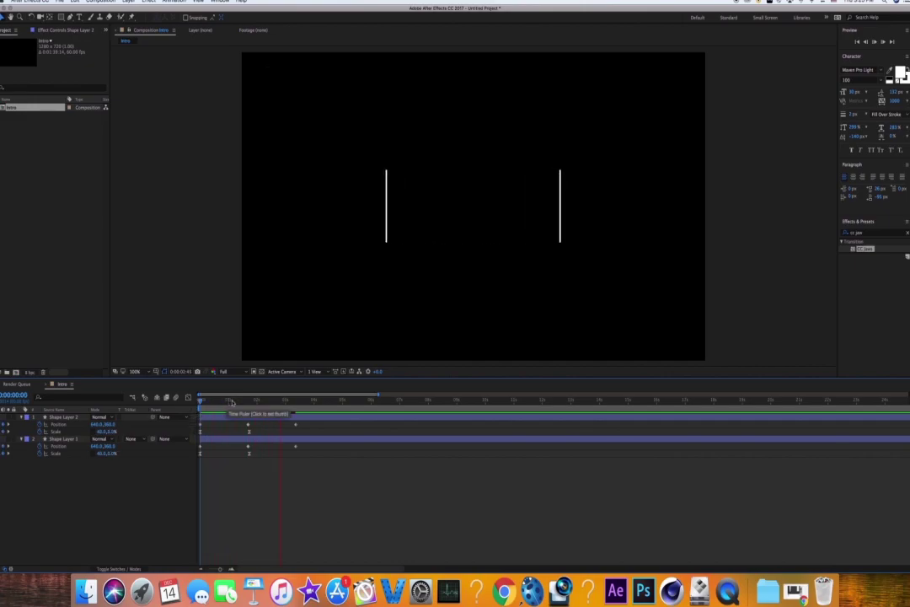
Move the ending position keyframes of both line layers earlier so the lines separate faster.
left_click(231, 403)
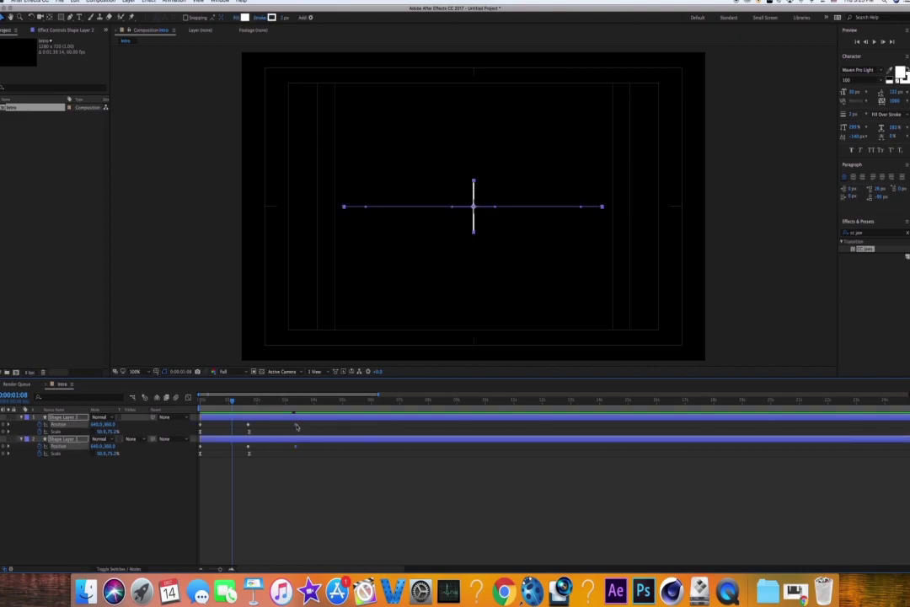
left_click_drag(295, 426, 268, 426)
left_click(284, 429)
Apply Easy Ease to the last two position keyframes of Shape Layer 2 in the graph.
left_click(188, 397)
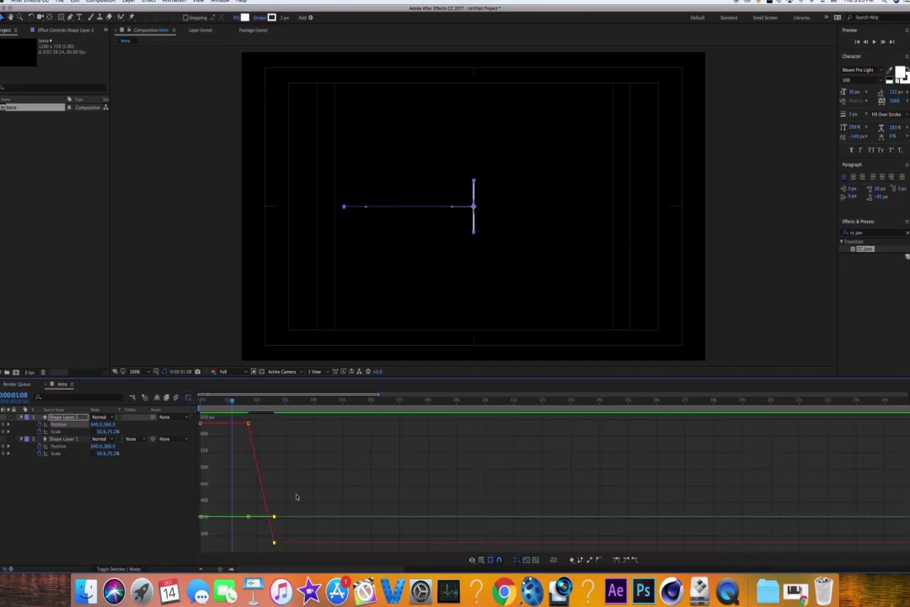
left_click(248, 422)
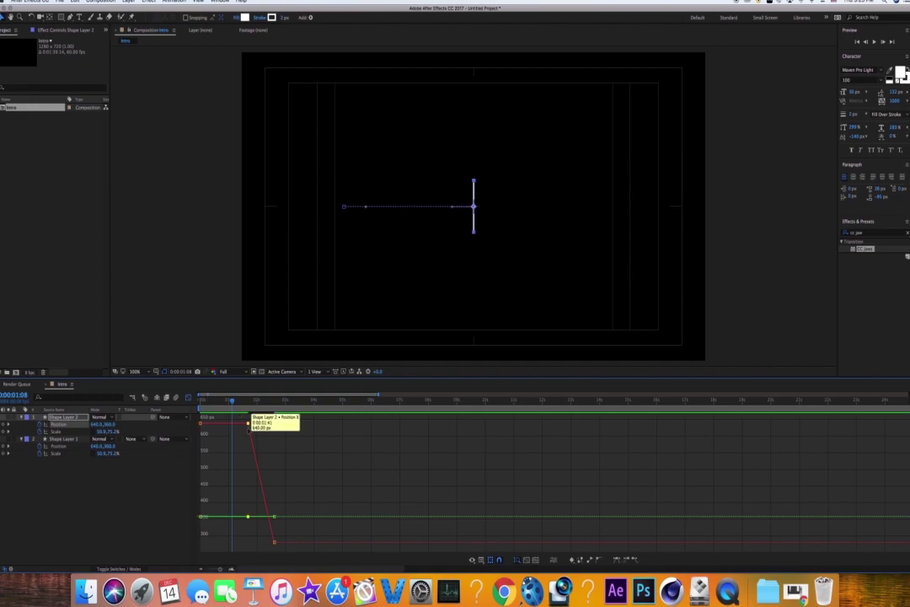
left_click(274, 541)
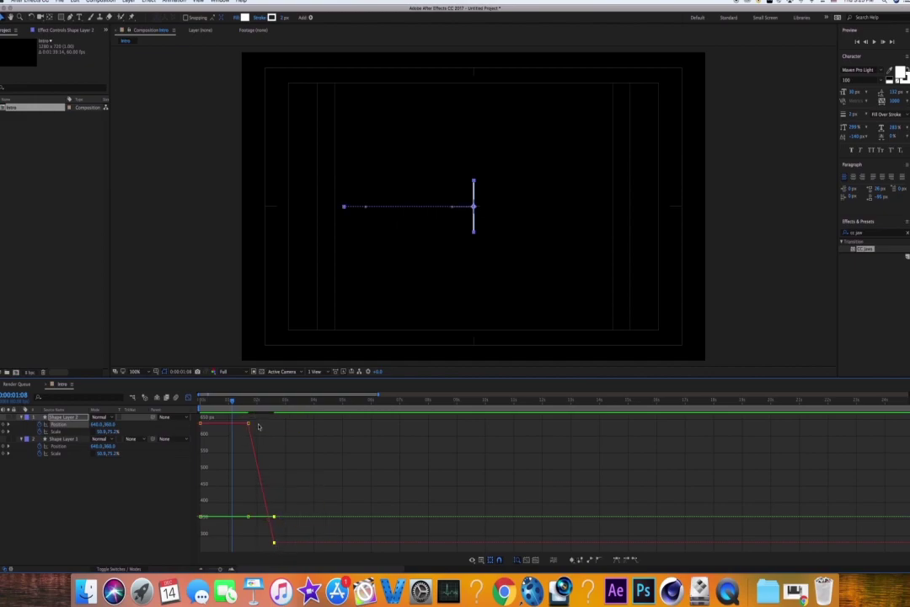
left_click_drag(243, 415, 310, 532)
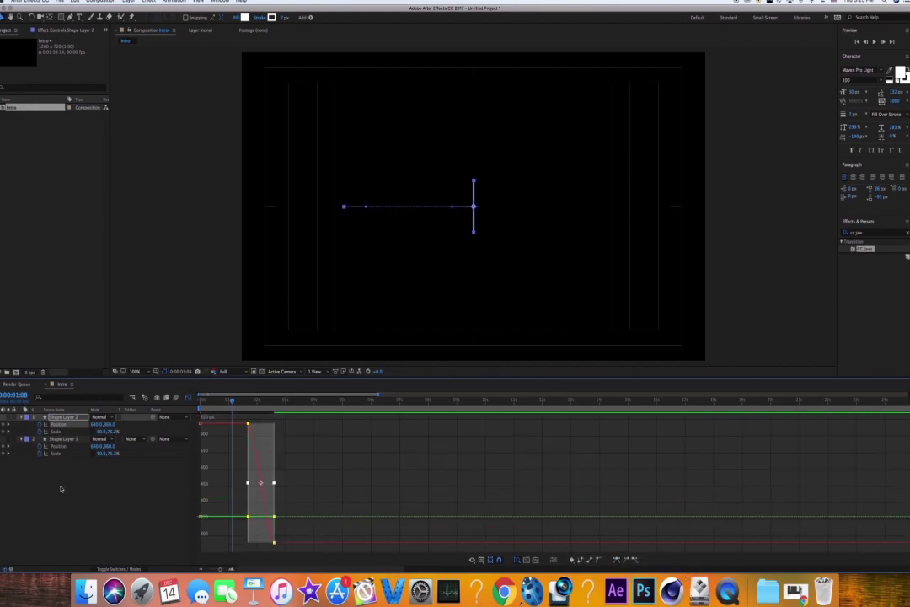
left_click(189, 398)
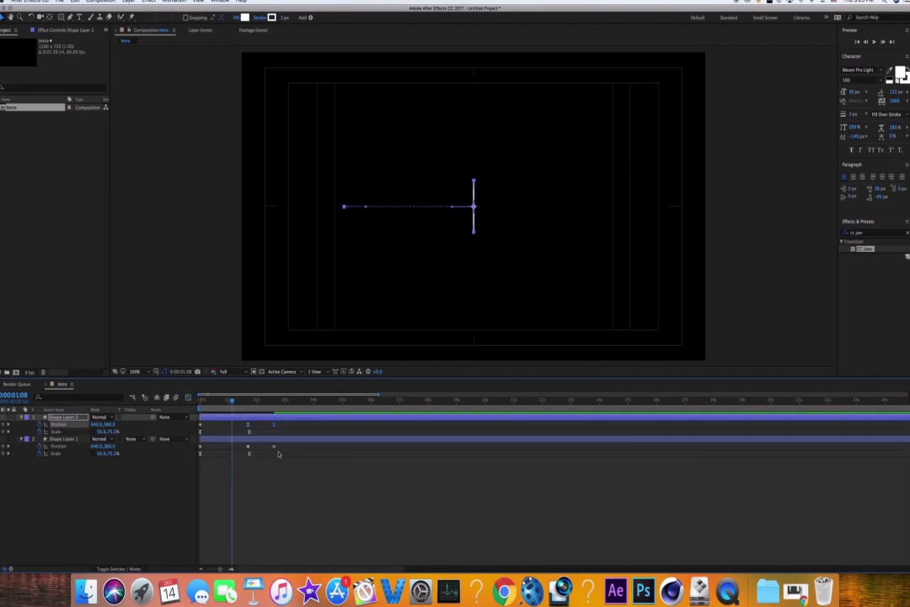
Apply Easy Ease to the last two position keyframes of Shape Layer 1 in the graph.
left_click(274, 448)
left_click(188, 399)
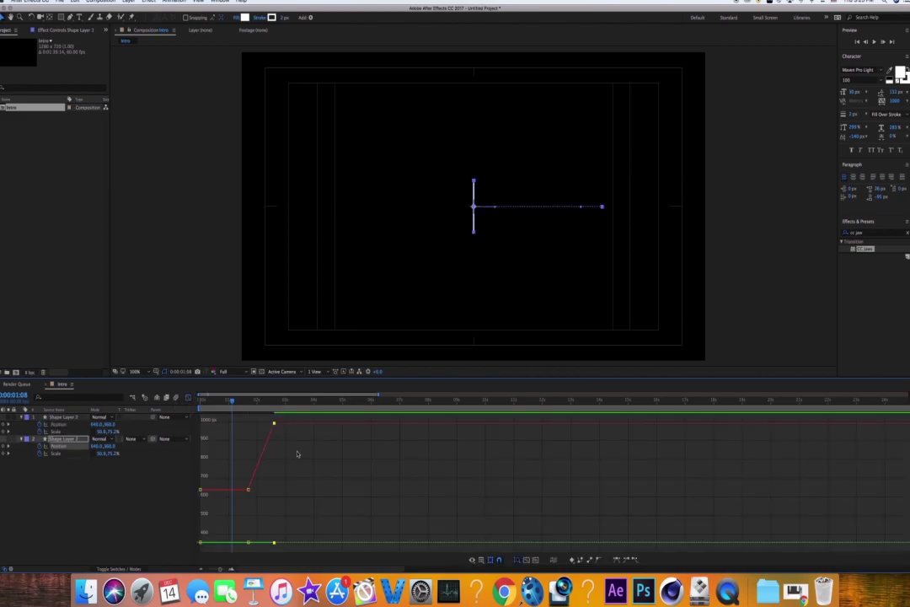
left_click_drag(285, 417, 226, 525)
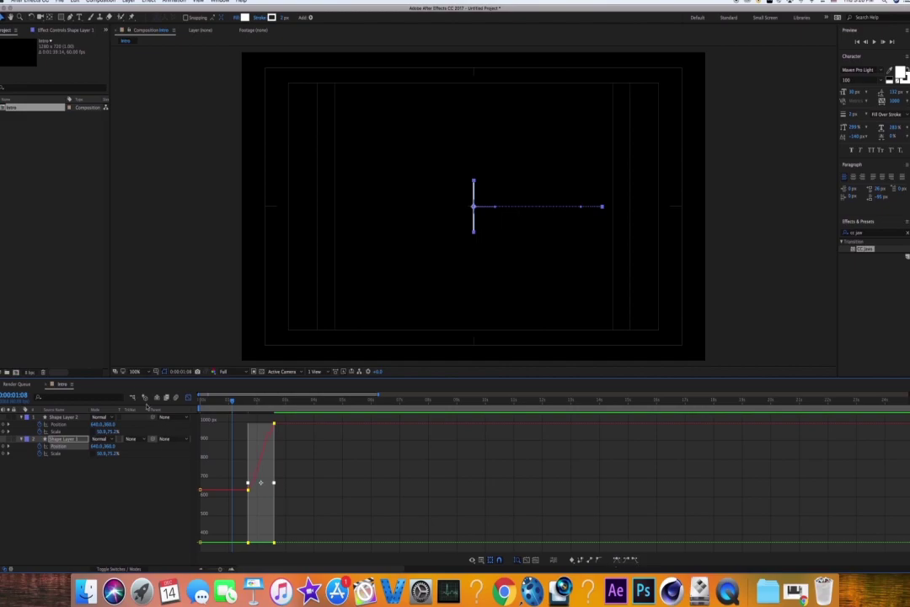
key("shift+F3")
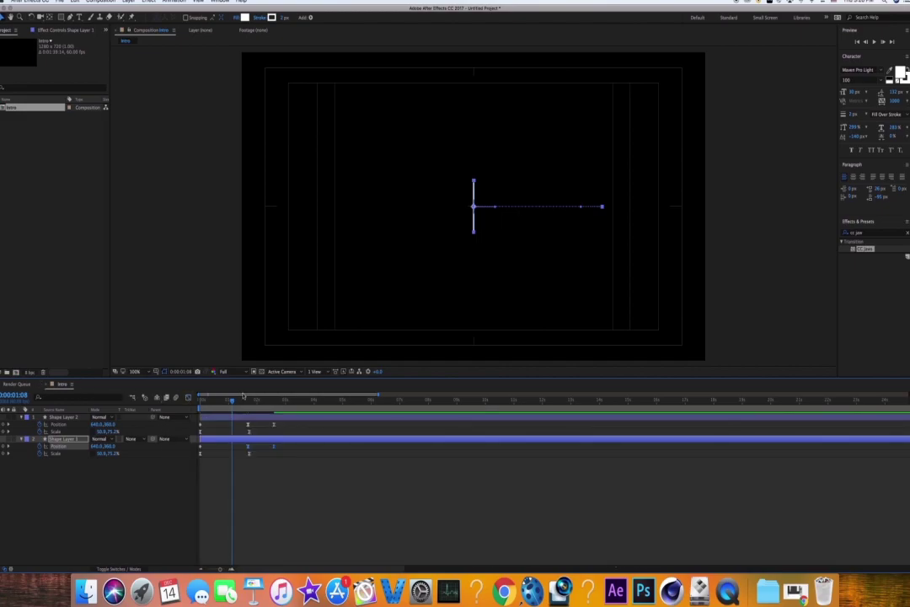
Preview the eased separation and move both layers' ending position keyframes to about 0:00:03:09 to slow it down.
key("space")
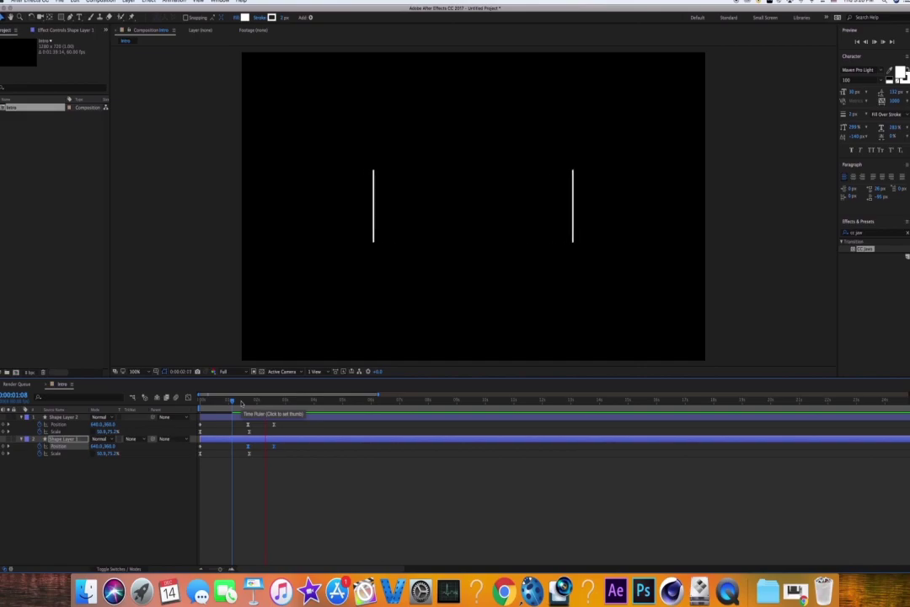
left_click(243, 402)
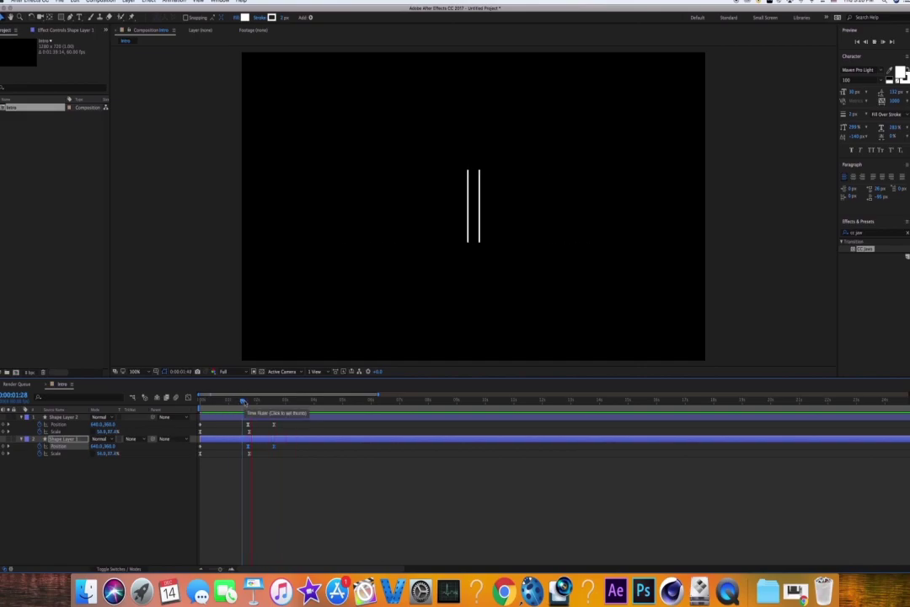
left_click(245, 402)
mouse_move(284, 423)
left_mouse_down()
mouse_move(260, 453)
mouse_move(282, 427)
left_mouse_up()
key("space")
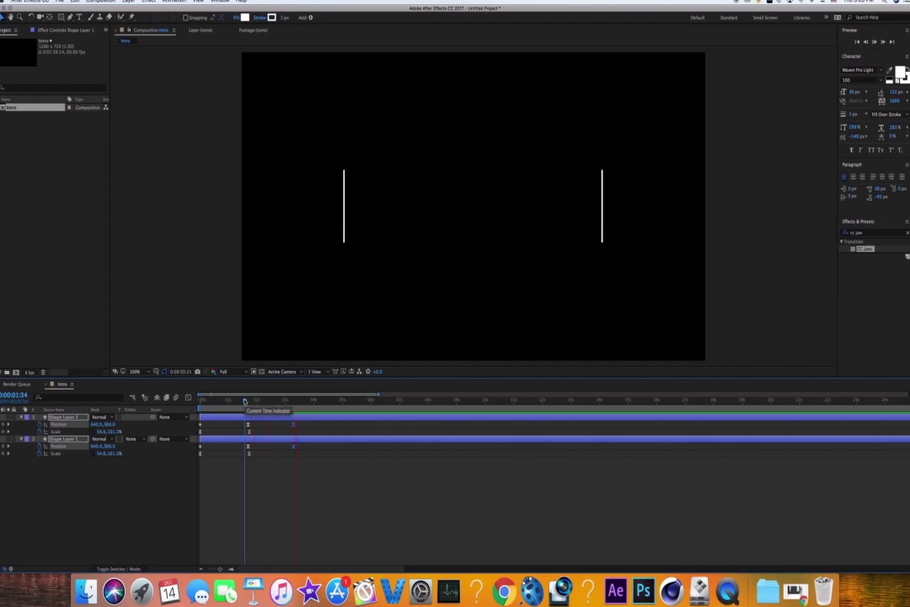
left_click_drag(245, 401, 286, 459)
left_click(290, 421)
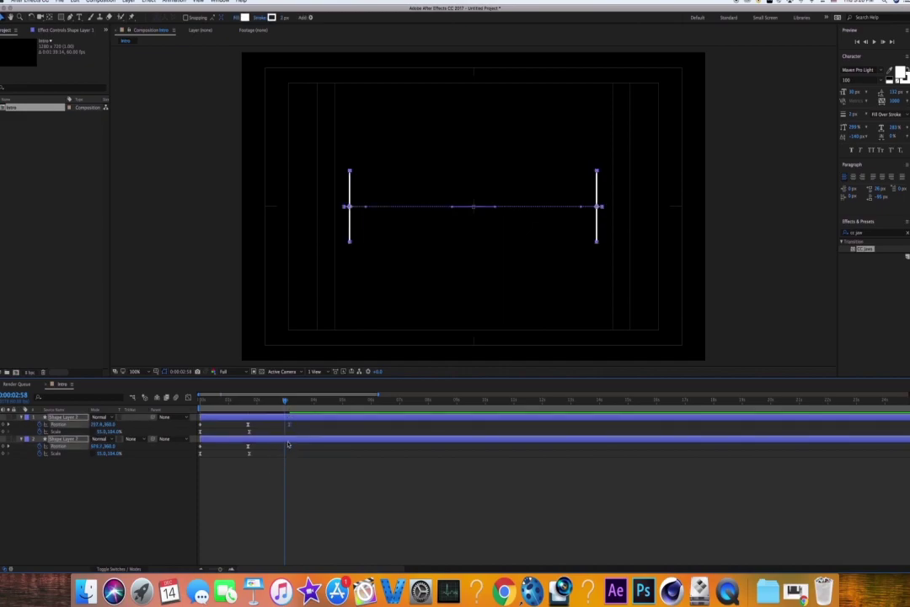
Copy Shape Layer 2's ending position keyframe and paste it at 0:00:03:16 to hold the line in place.
left_click(288, 427)
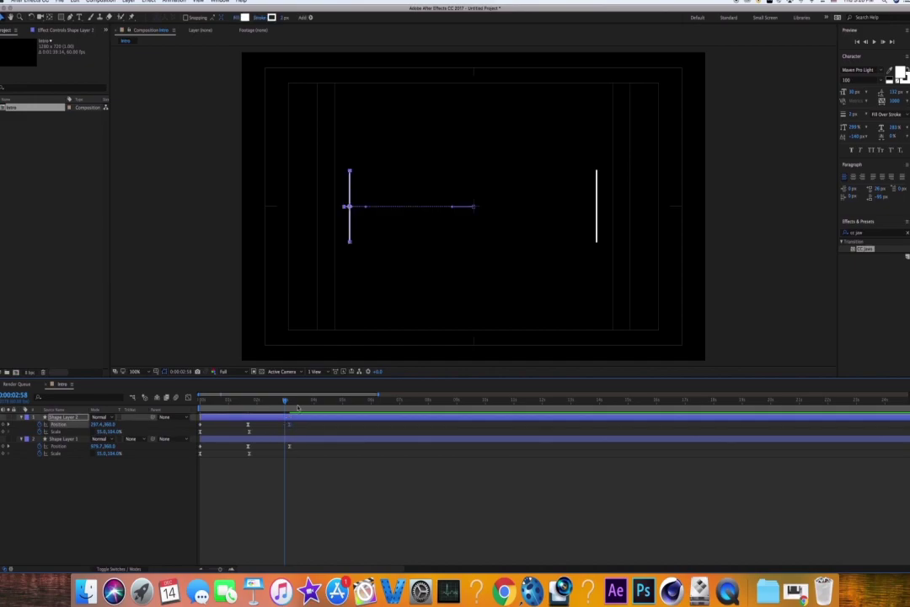
left_click(309, 401)
left_click_drag(308, 401, 292, 409)
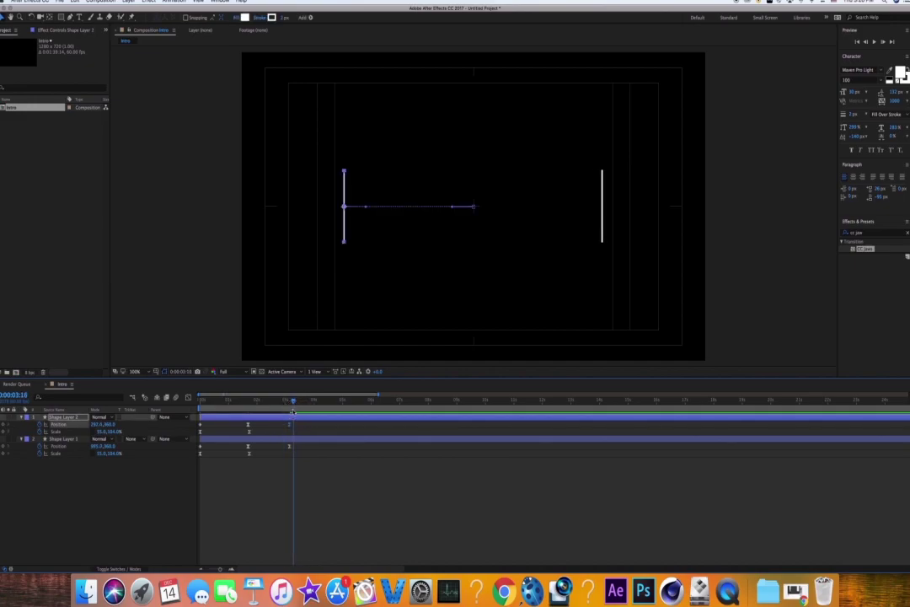
left_click(300, 438)
Copy Shape Layer 1's ending position keyframe and paste it at 0:00:03:16 to match the other line's hold.
left_click_drag(293, 402, 290, 402)
left_click(291, 446)
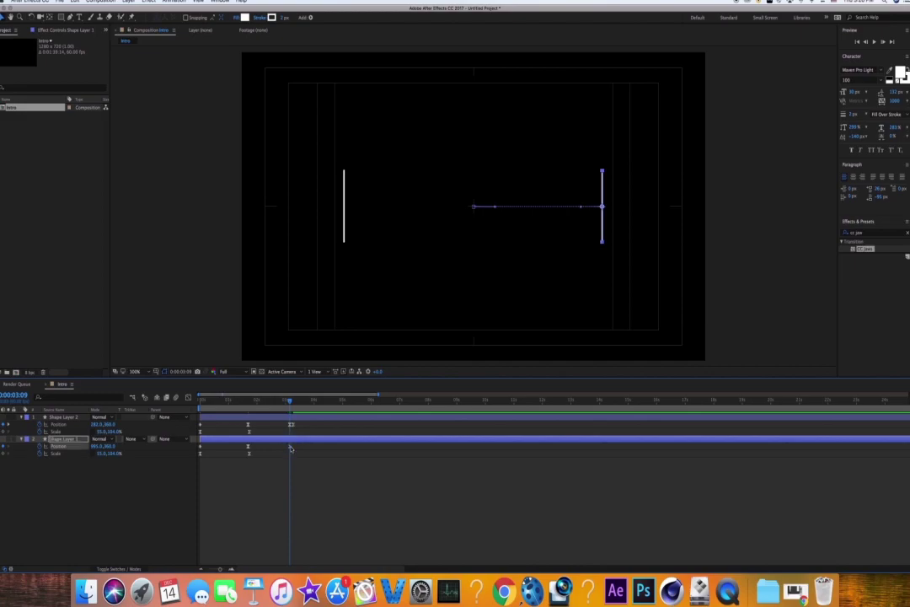
key("equal")
key("equal")
key("equal")
key("minus")
left_click_drag(290, 402, 304, 404)
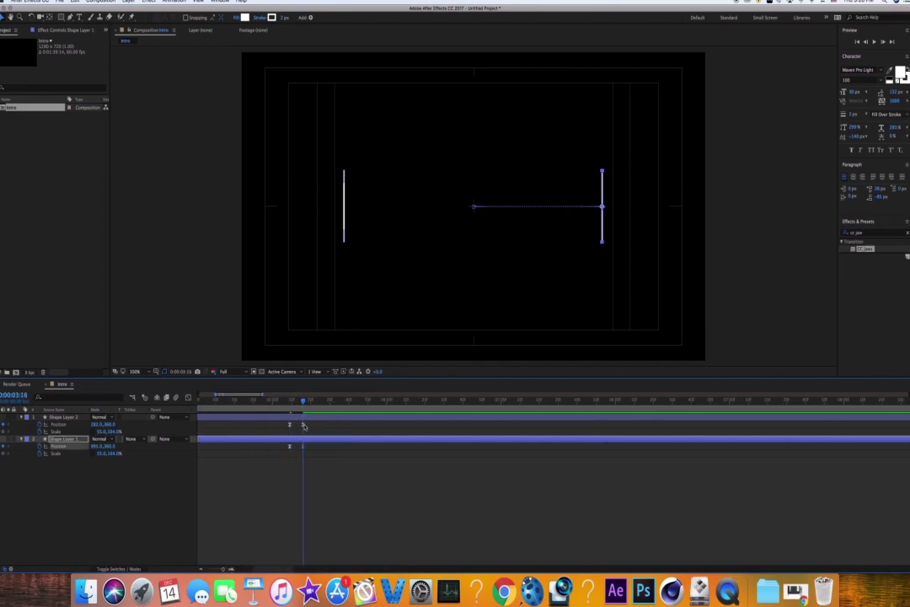
Paste each layer's centred position keyframe (640, 360) at about 0:00:04:56 so both lines return to the centre.
key("equal")
left_click_drag(303, 402, 399, 438)
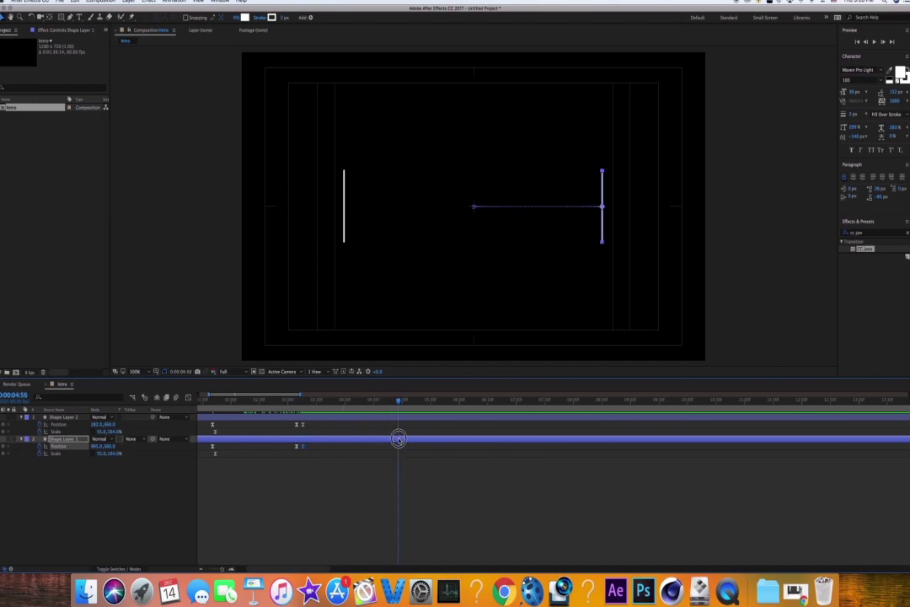
left_click(213, 426)
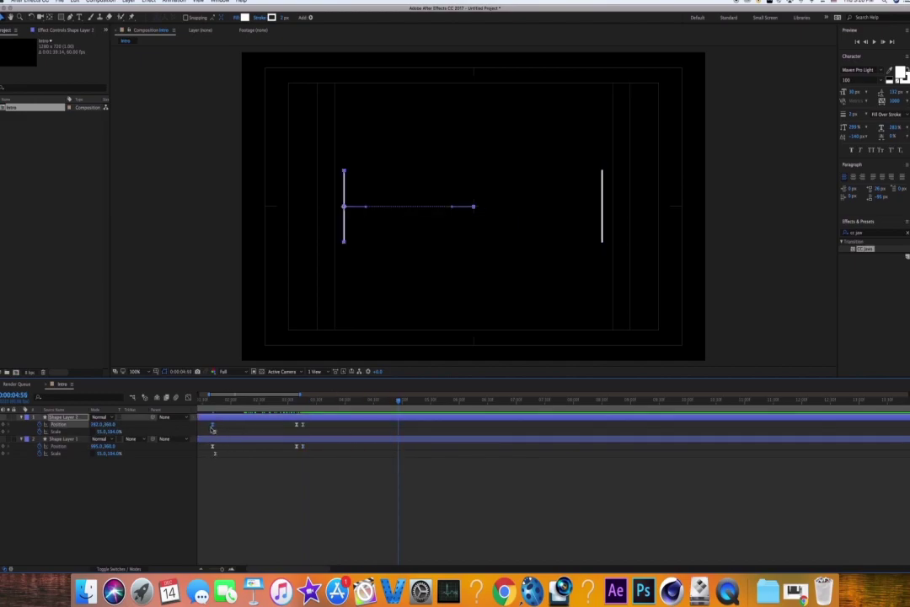
key("super+v")
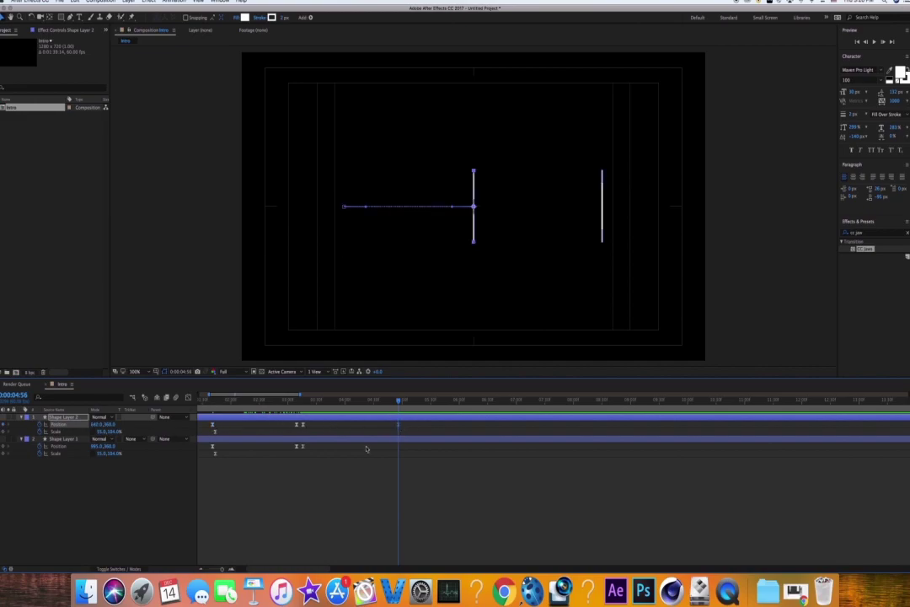
left_click(214, 451)
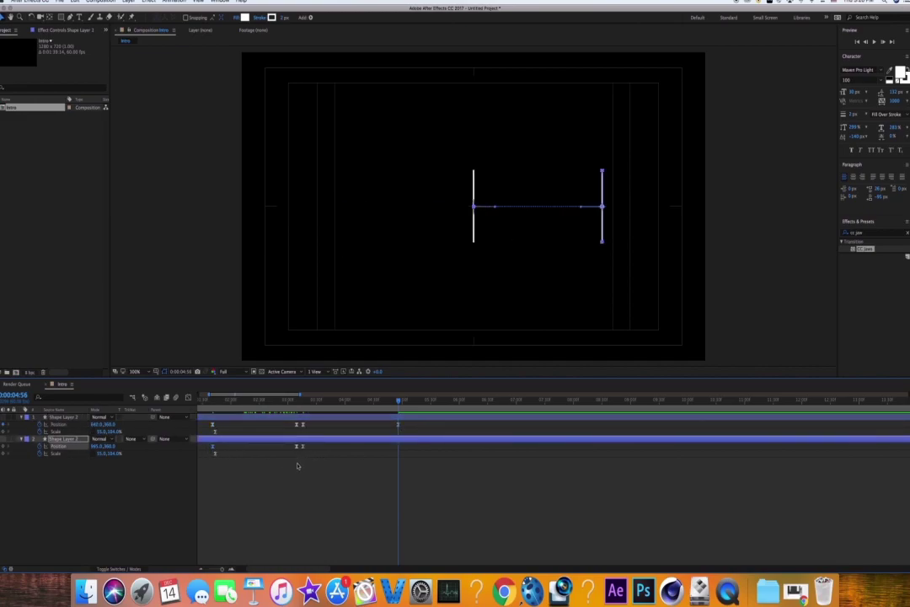
key("super+v")
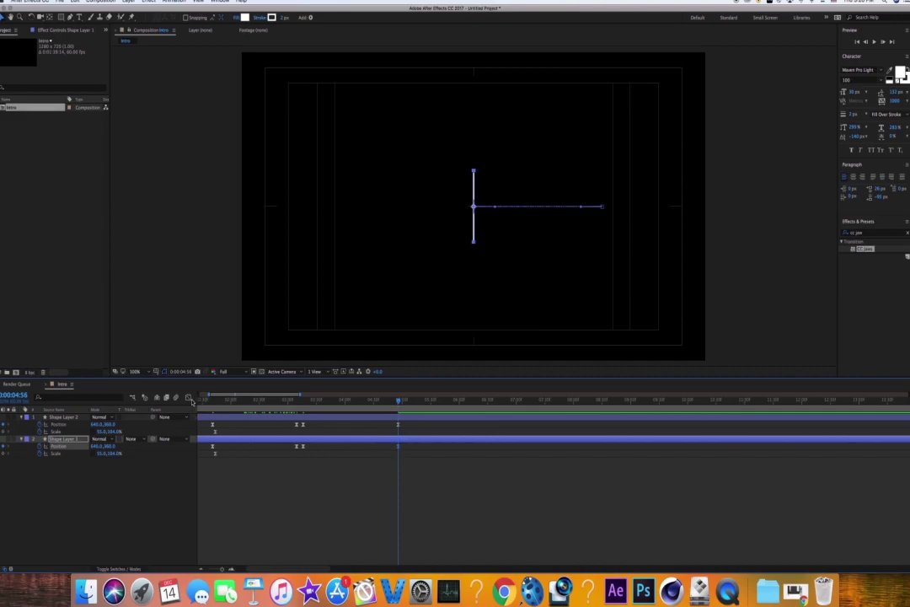
Check Shape Layer 1's position graph and preview the lines separating and rejoining from the first frame.
left_click(188, 397)
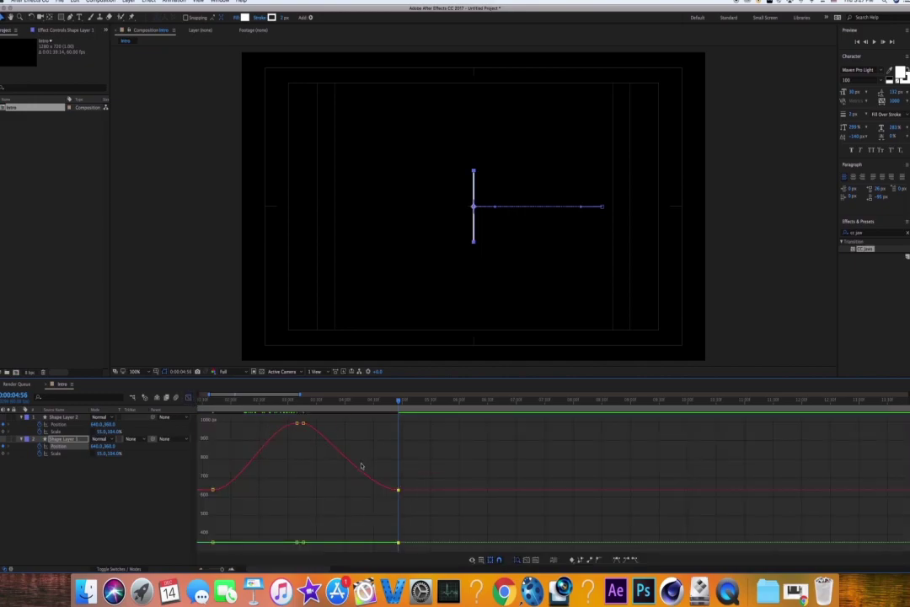
left_click(189, 396)
left_click_drag(401, 402, 74, 487)
key("minus")
key("minus")
key("space")
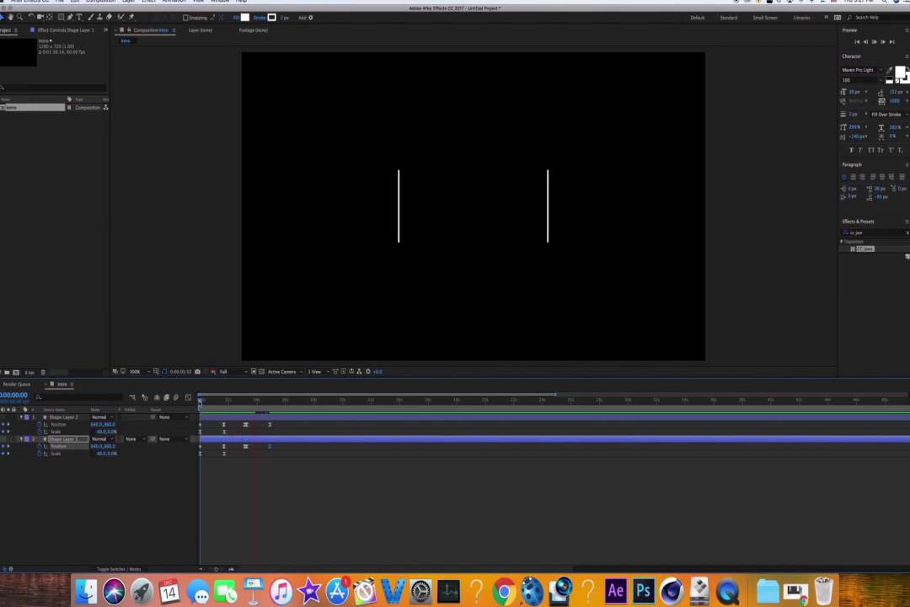
key("space")
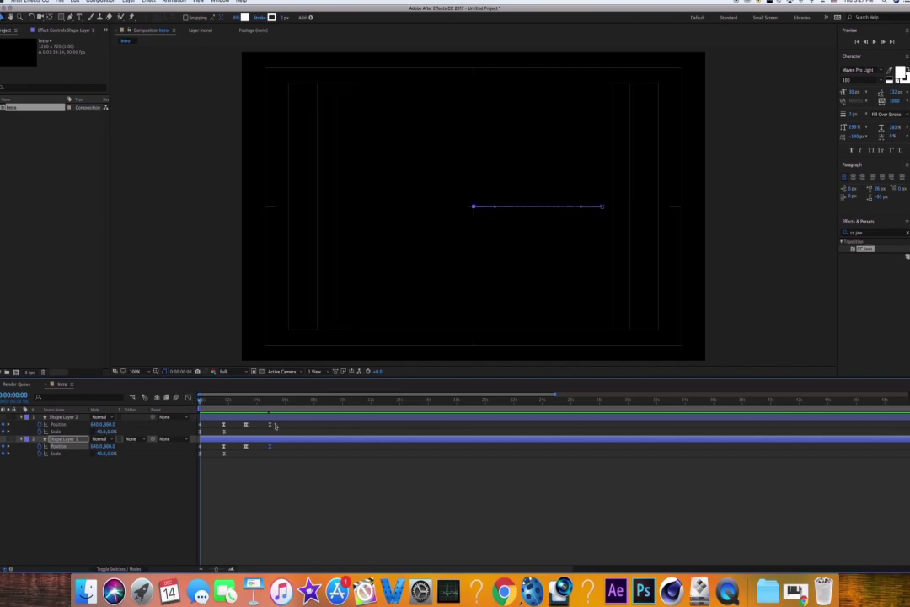
Shift the growth-end, separated and rejoining keyframes of both layers earlier to tighten the timing, and preview the animation.
key("equal")
left_click_drag(259, 426, 232, 433)
left_click_drag(300, 422, 263, 445)
left_click_drag(350, 422, 294, 454)
key("space")
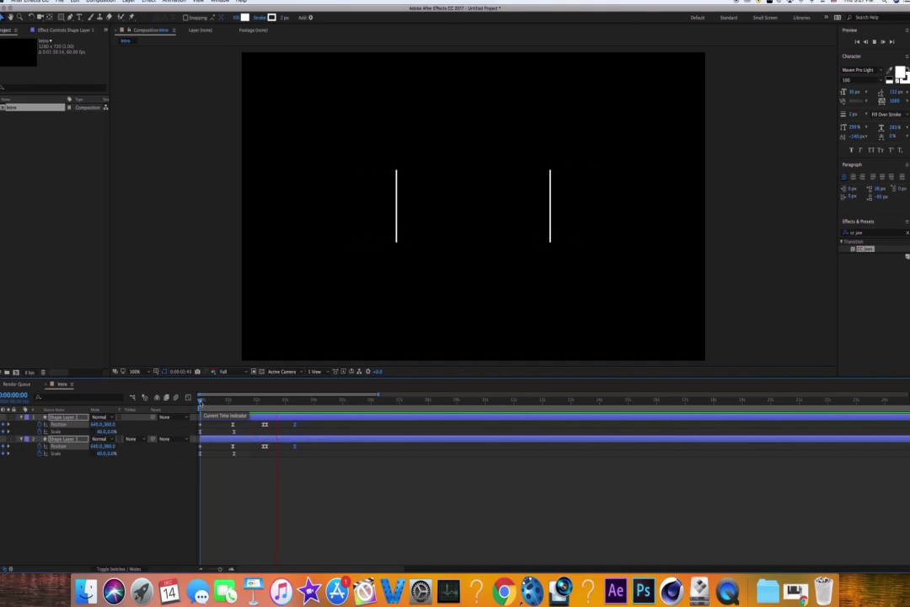
Shorten the pause at the outer positions by moving the second hold keyframe of both layers to 0:00:02:16.
left_click(301, 443)
key("=")
left_click_drag(343, 418, 340, 419)
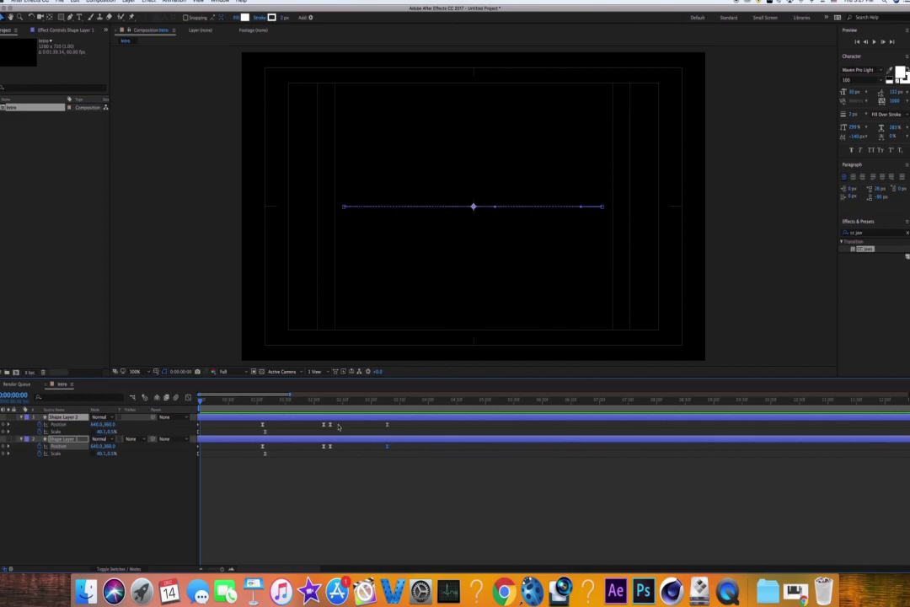
scroll(334, 432, "up", 2)
left_click_drag(465, 425, 460, 447)
left_click_drag(452, 402, 458, 403)
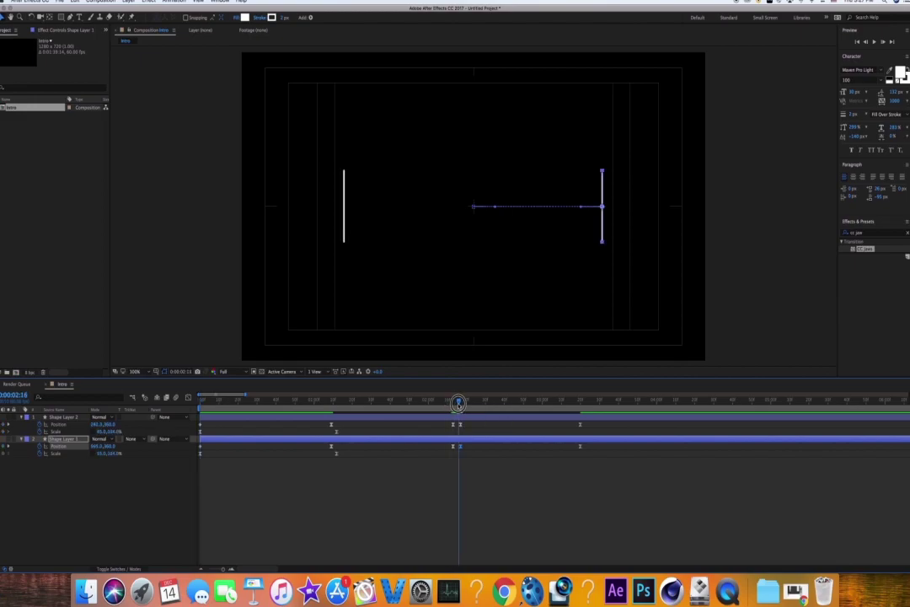
left_click(461, 425)
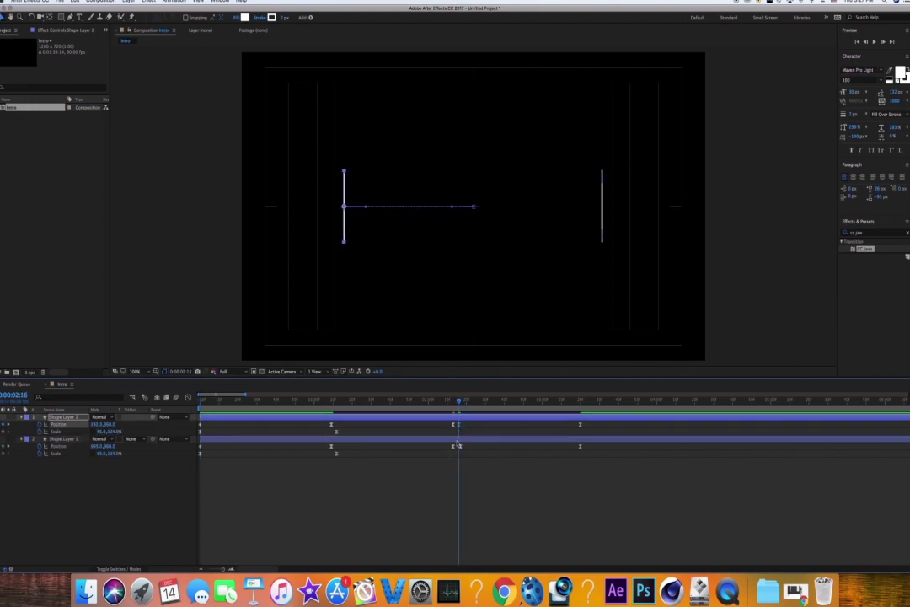
left_click(459, 447)
Preview the return movement and move both layers' final position keyframes earlier so the lines rejoin faster.
key("minus")
key("minus")
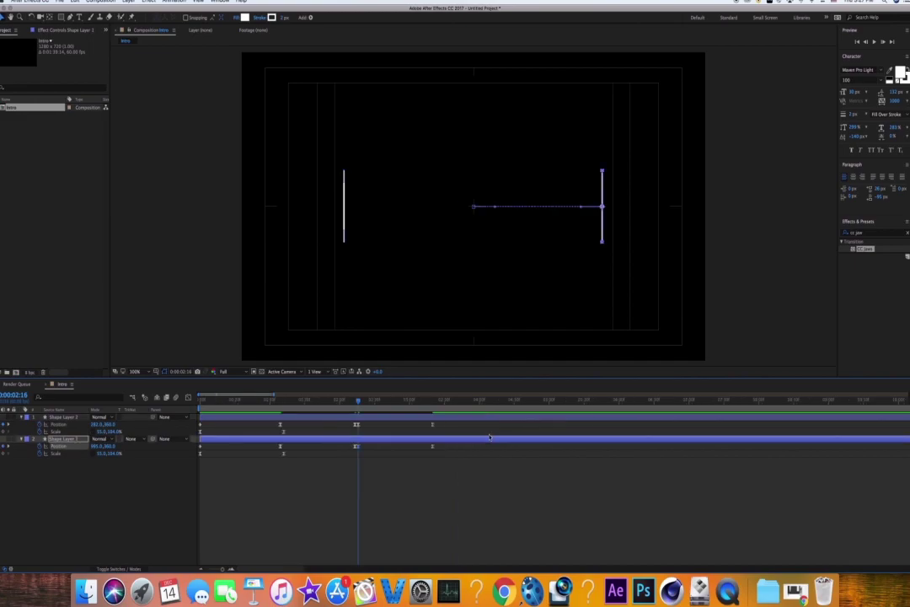
key("equal")
key("space")
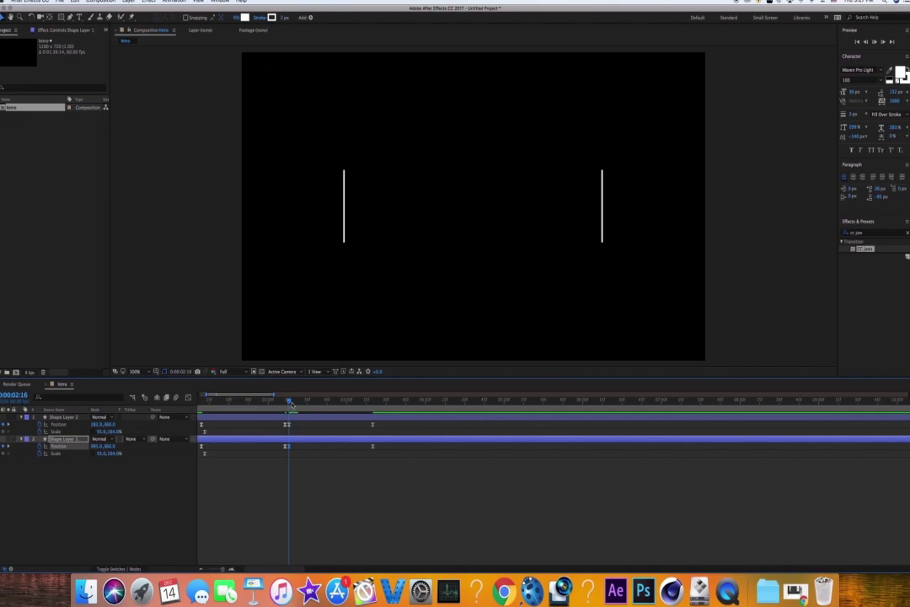
key("space")
left_click_drag(387, 425, 371, 431)
left_click_drag(372, 428, 352, 448)
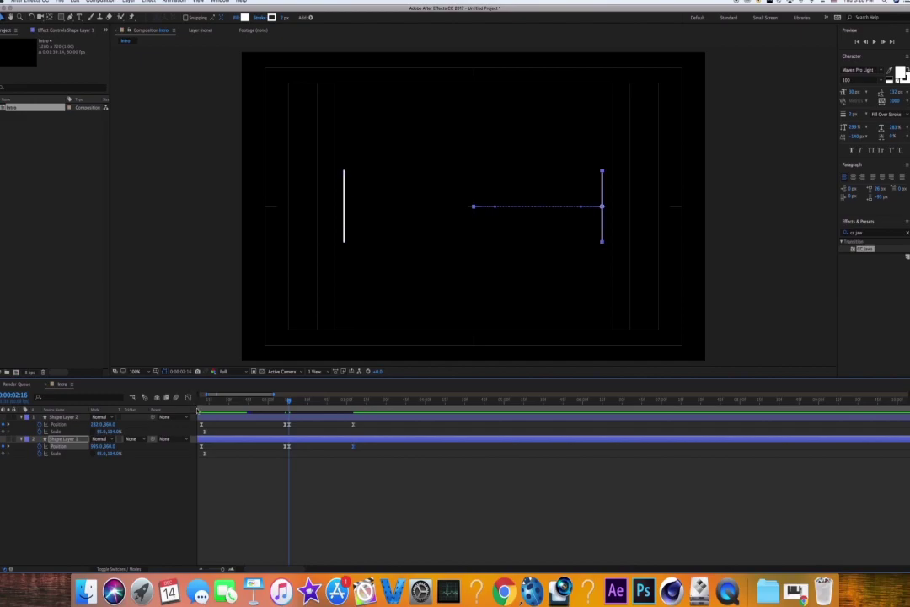
Inspect Shape Layer 1's position graph around the hold and preview the whole line animation from the first frame.
left_click(189, 398)
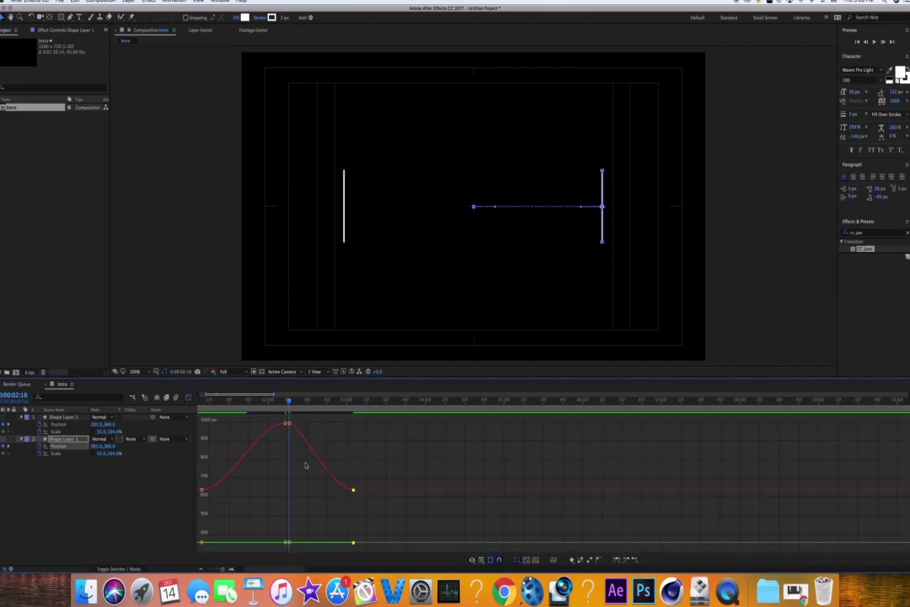
left_click(288, 423)
key("shift+F3")
left_click_drag(289, 404, 162, 441)
key("space")
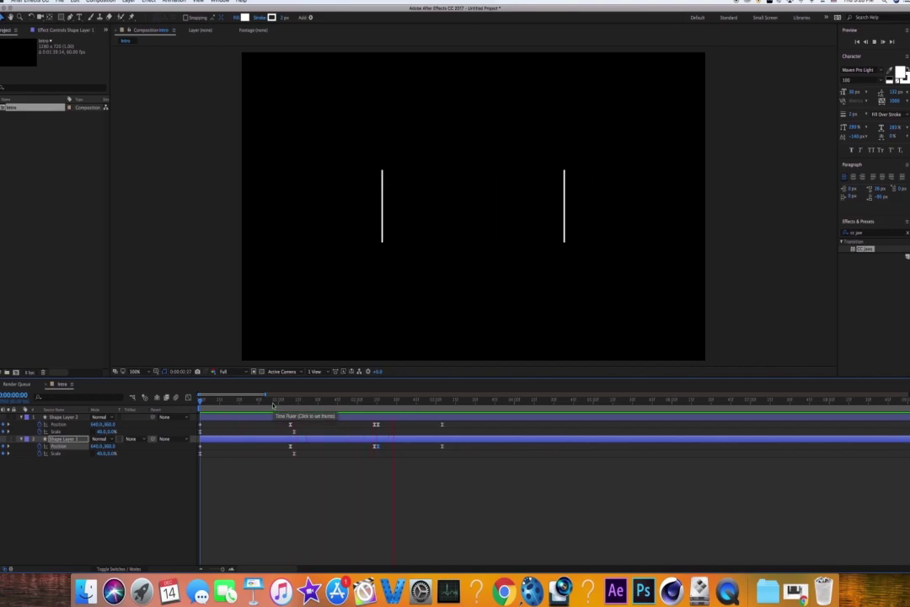
left_click(368, 403)
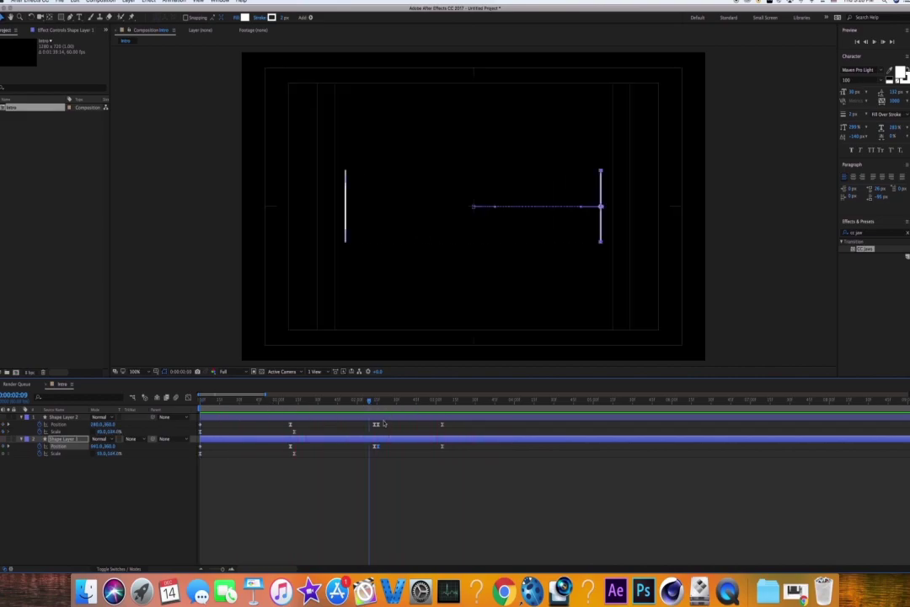
Bring the two hold position keyframes of both shape layers closer together to shorten the outer pause, and scrub through the return movement.
left_click(376, 425)
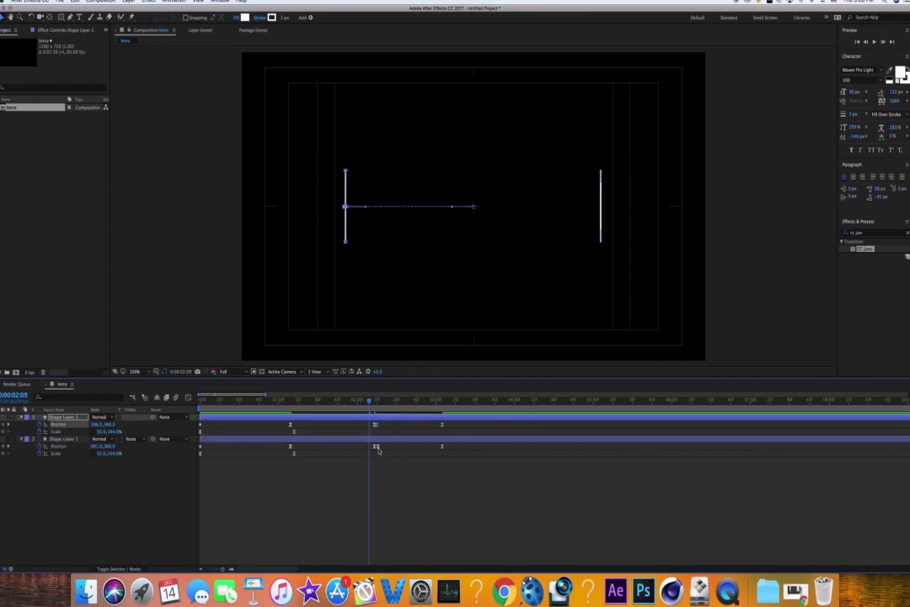
left_click(376, 447)
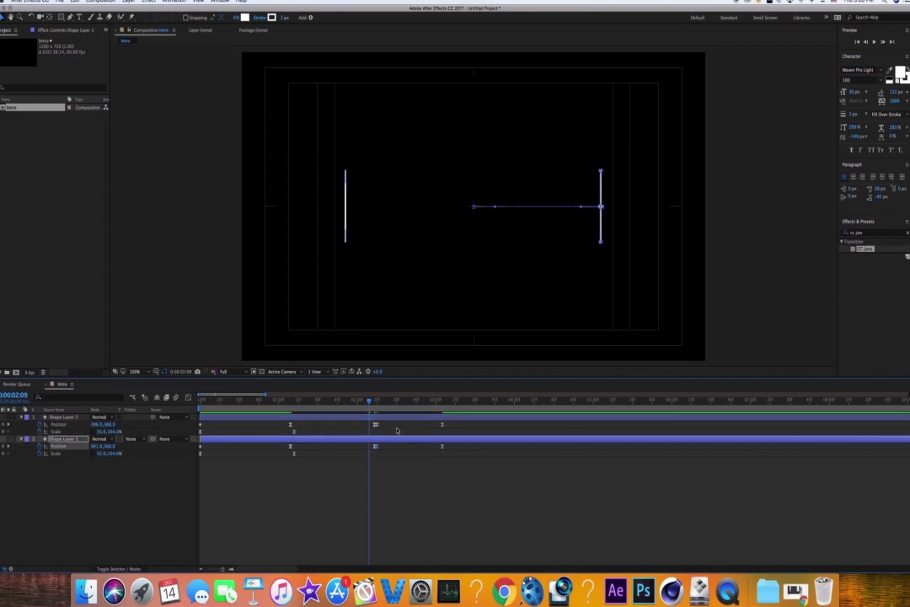
left_click_drag(387, 425, 368, 430)
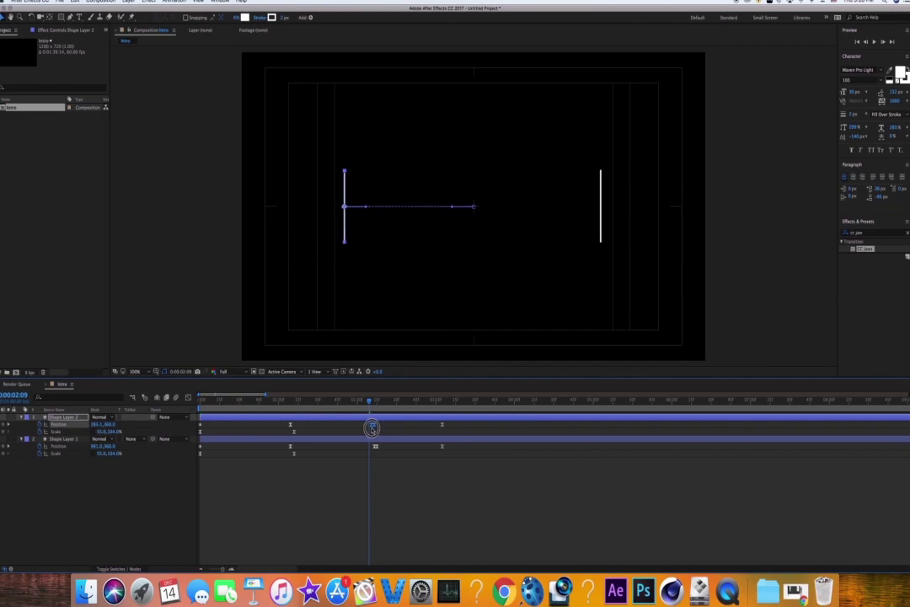
left_click(375, 448)
key("equal")
key("equal")
key("minus")
key("minus")
left_click(383, 479)
left_click_drag(295, 400, 339, 433)
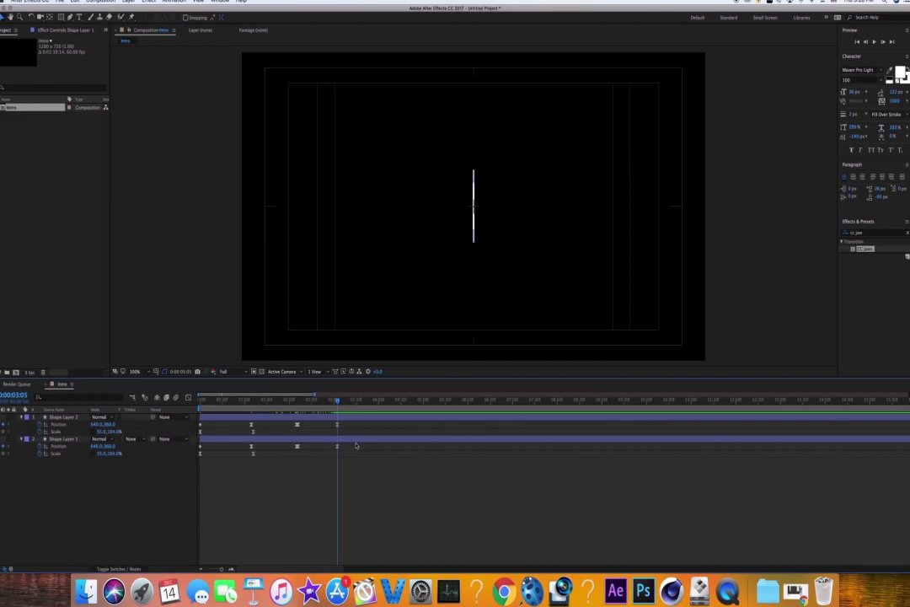
Copy Shape Layer 1's full-height scale keyframe to just before the lines rejoin and its zero-height keyframe to 0:00:03:44.
left_click(355, 438)
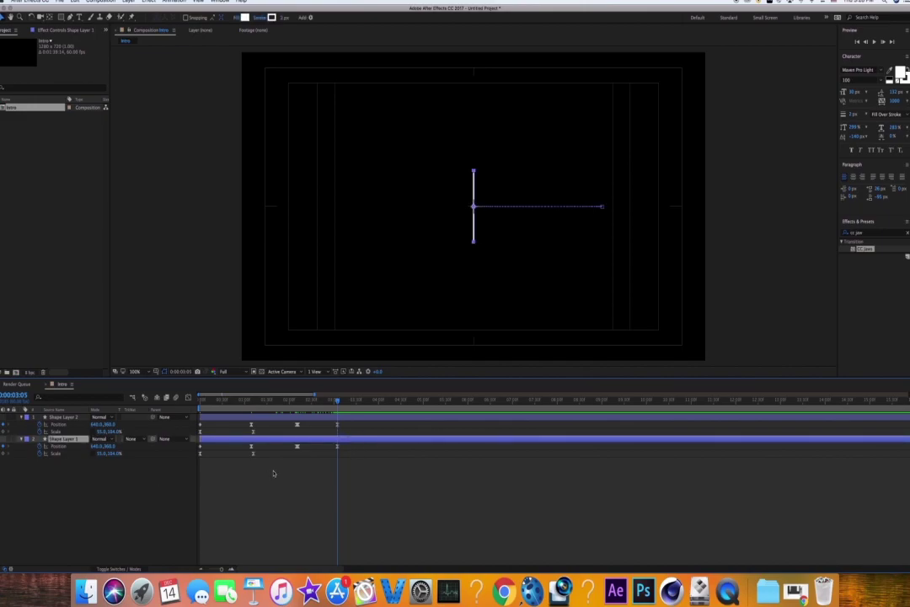
left_click(252, 455)
left_click_drag(338, 456, 328, 460)
left_click_drag(338, 404, 366, 404)
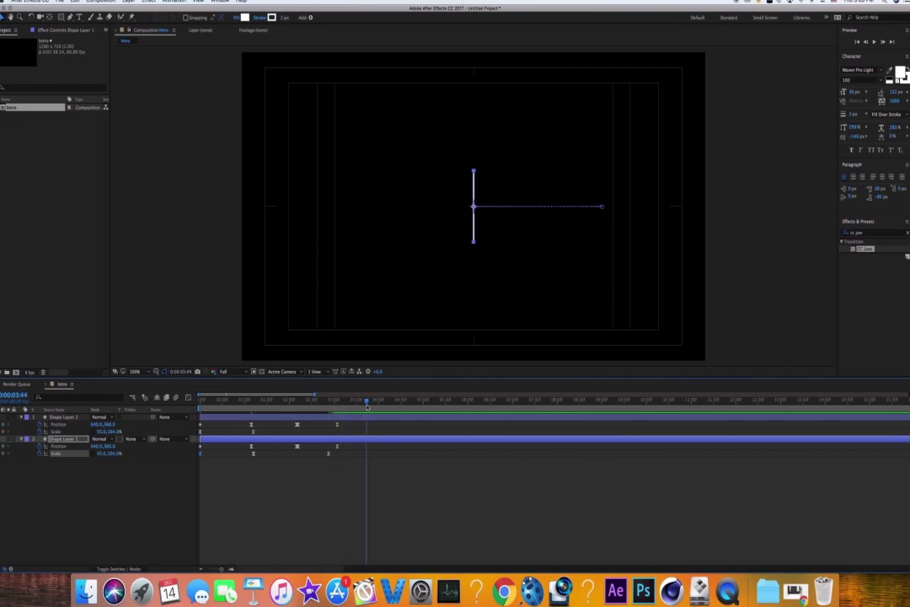
key("super+v")
Give Shape Layer 2 the same shrinking by copying its full-height scale keyframe to 0:00:02:53 and its zero-height one to 0:00:03:44.
left_click(252, 431)
left_click_drag(366, 399, 329, 401)
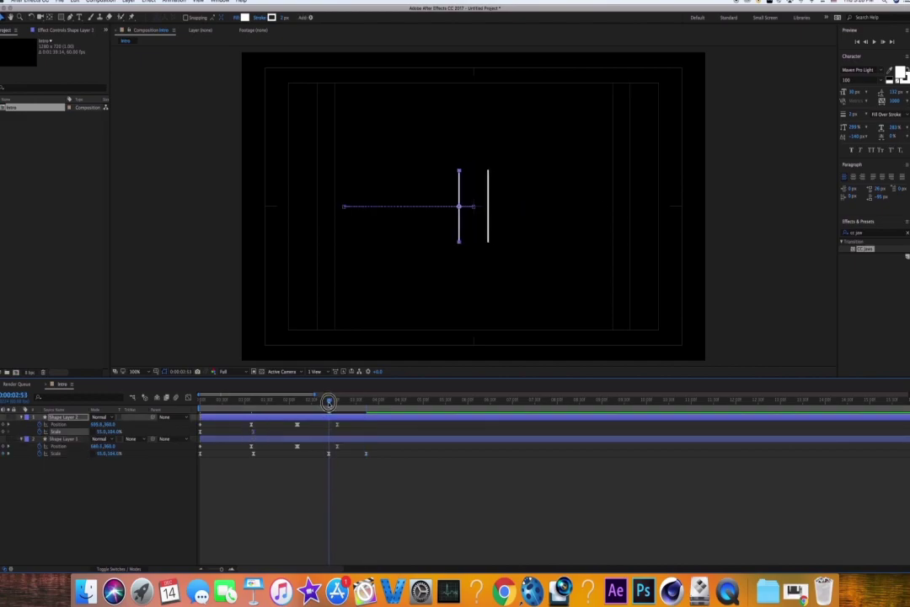
left_click_drag(209, 435, 199, 431)
left_click(366, 408)
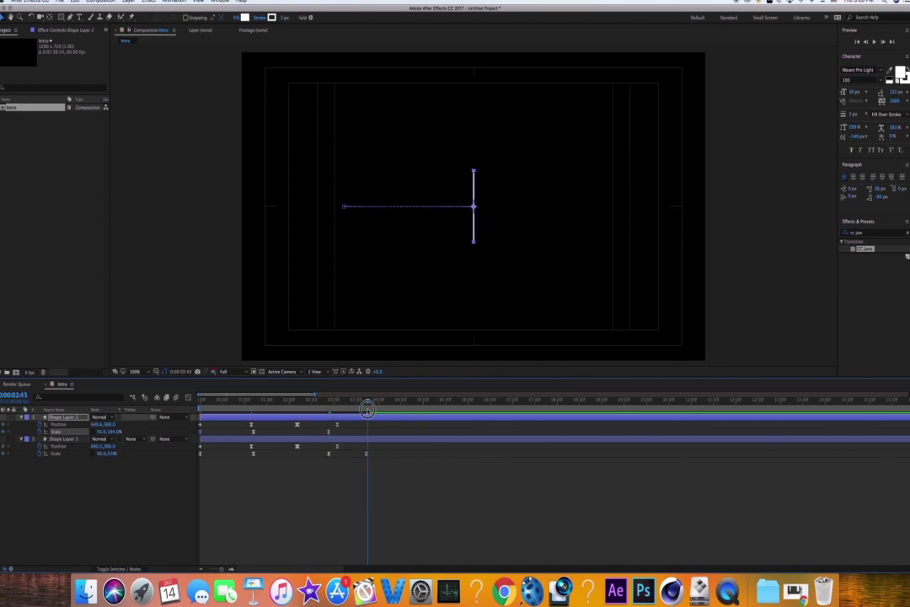
left_click_drag(366, 408, 321, 417)
key("space")
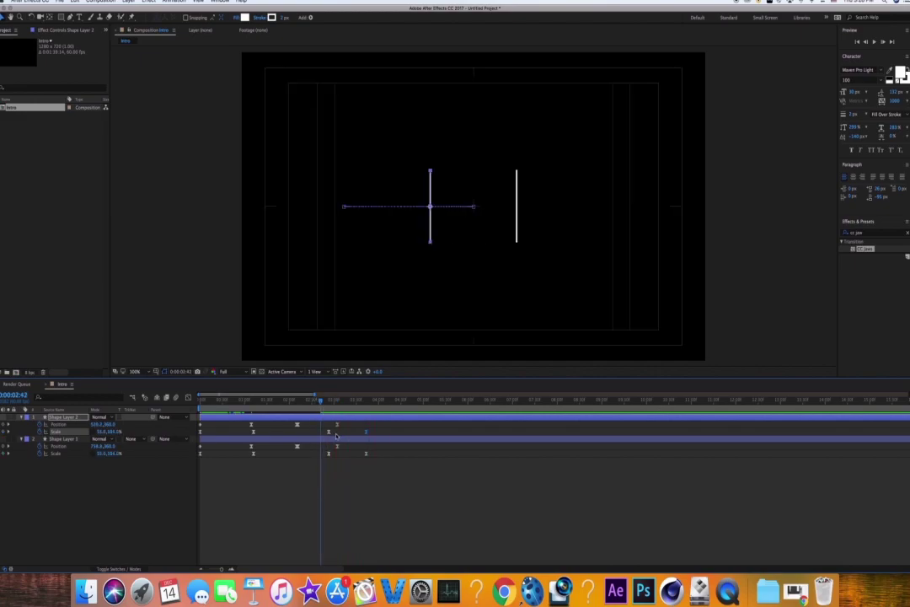
Shift the scale keyframes that start the shrinking to 0:00:03:00 and preview the animation from the first frame.
key("equal")
key("equal")
left_click(374, 405)
left_click_drag(352, 453, 373, 461)
key("-")
key("-")
key("-")
key("=")
key("Home")
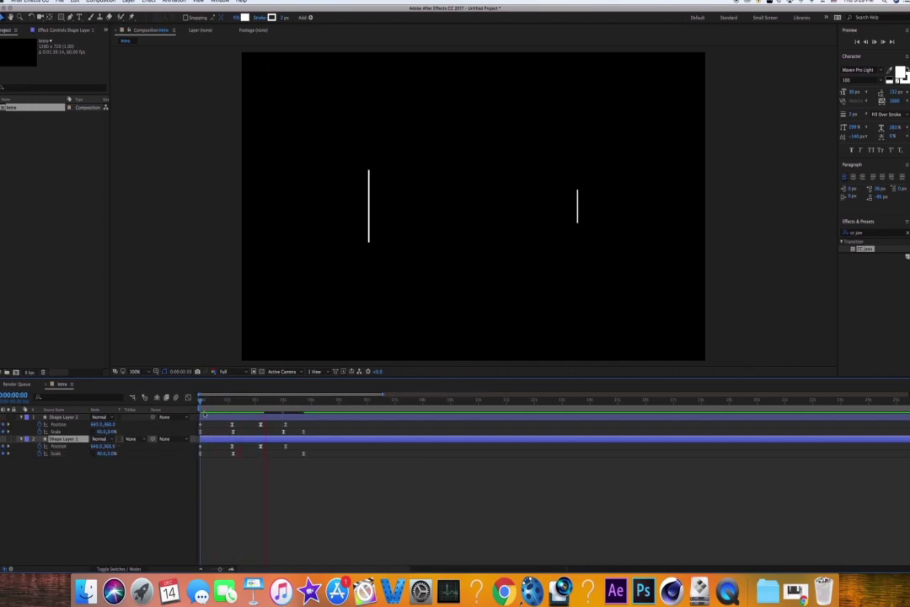
Copy Shape Layer 2's full-height scale keyframe at 0:00:03:00 to Shape Layer 1 and preview the lines rejoining and shrinking.
left_click(268, 419)
mouse_move(269, 419)
left_mouse_down()
mouse_move(285, 430)
mouse_move(284, 406)
left_mouse_up()
left_click(284, 432)
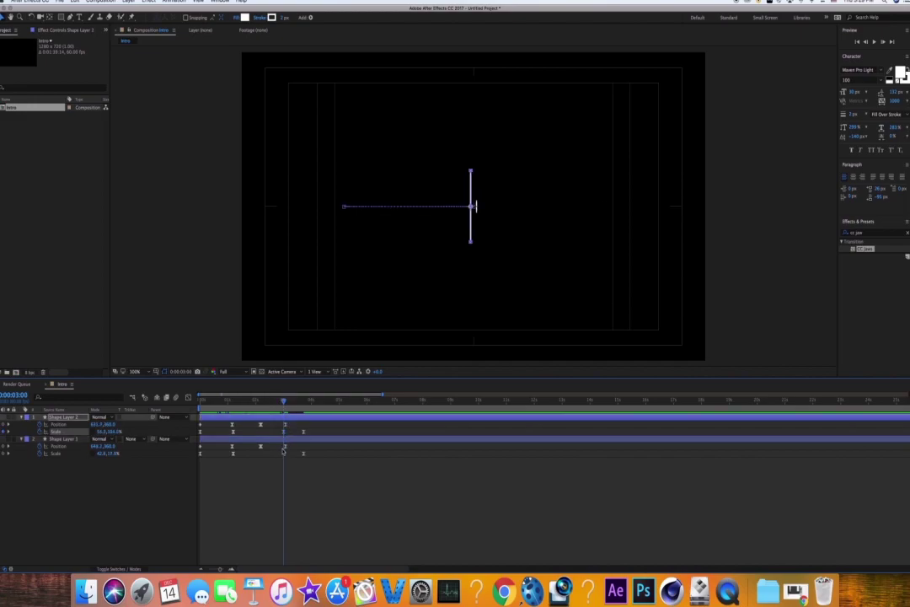
left_click(288, 441)
key("super+v")
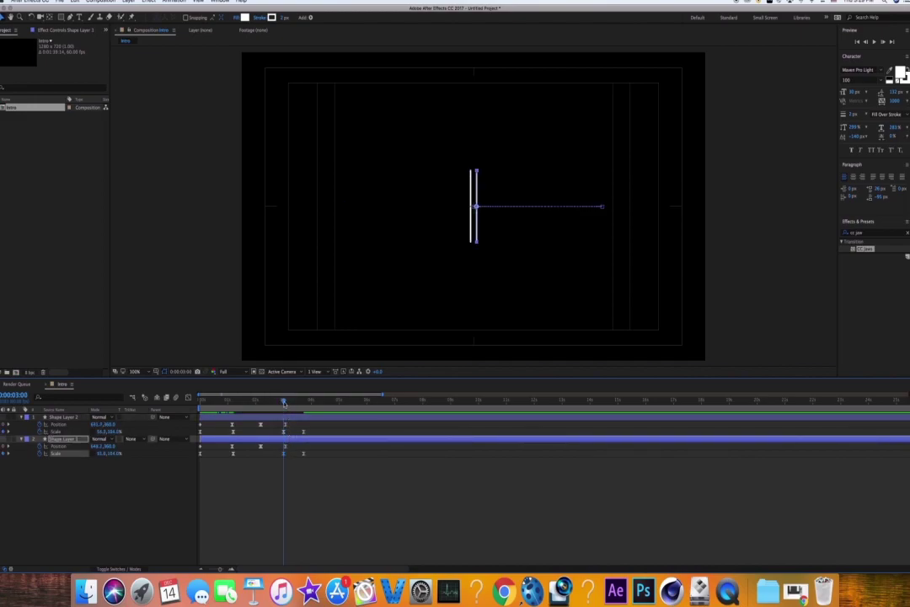
left_click_drag(287, 405, 290, 403)
left_click(266, 408)
key("space")
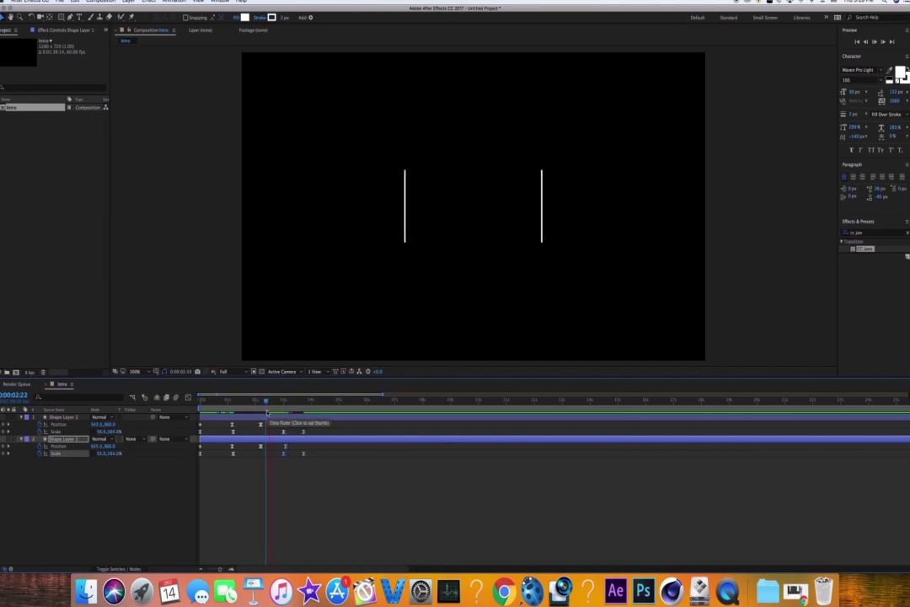
left_click_drag(268, 406, 274, 432)
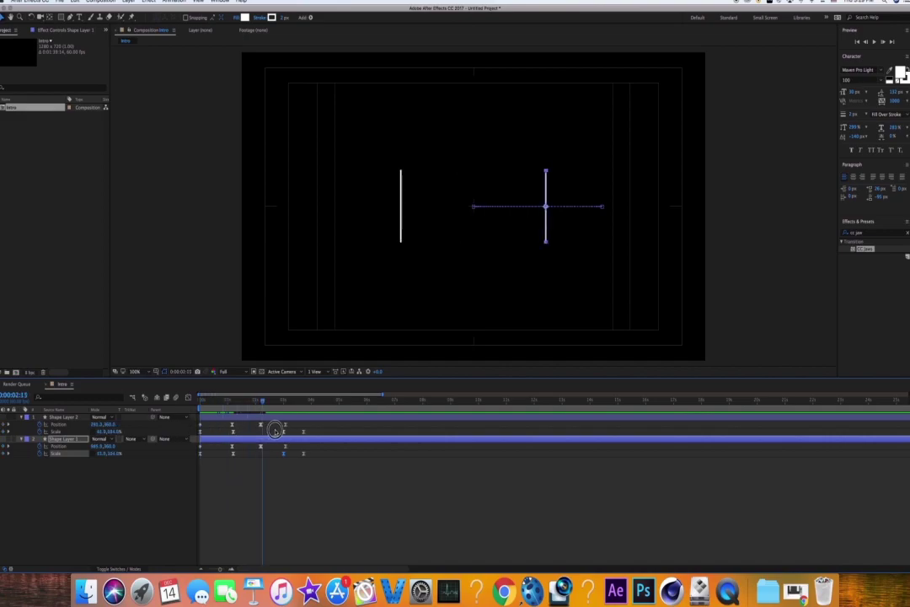
key("Home")
Add the text "ARCXNE" as a new text layer and move it to the centre of the composition between the lines.
left_click_drag(218, 404, 247, 405)
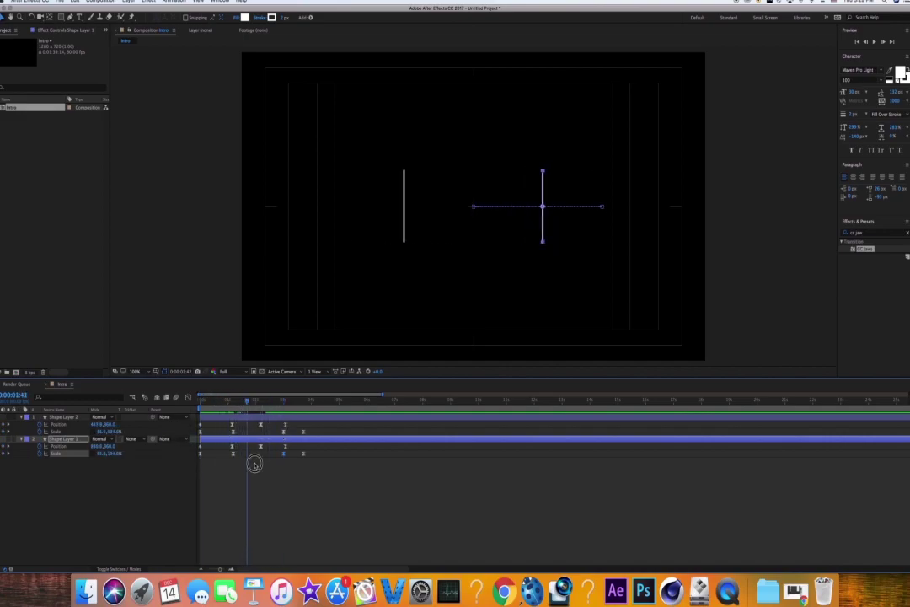
left_click(255, 466)
left_click(81, 17)
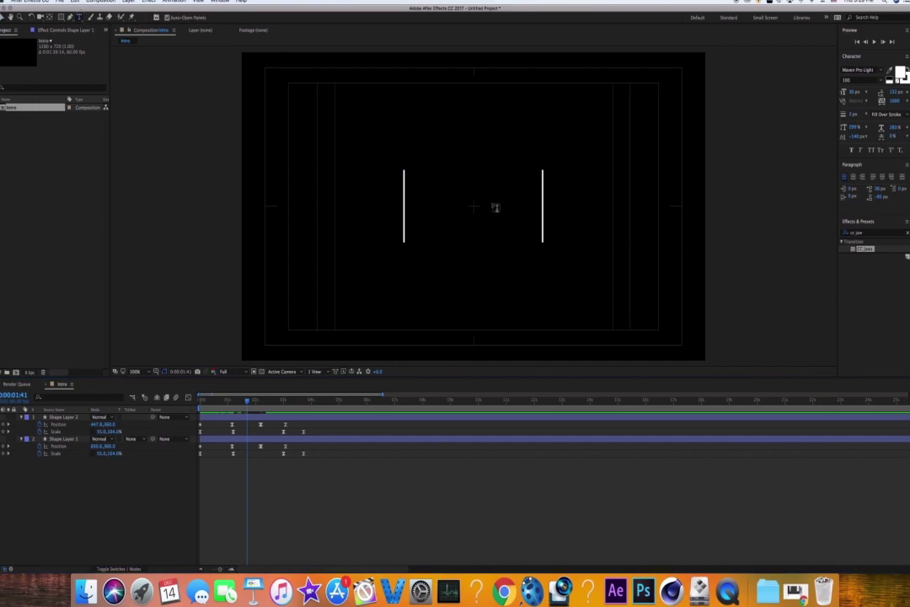
left_click(466, 253)
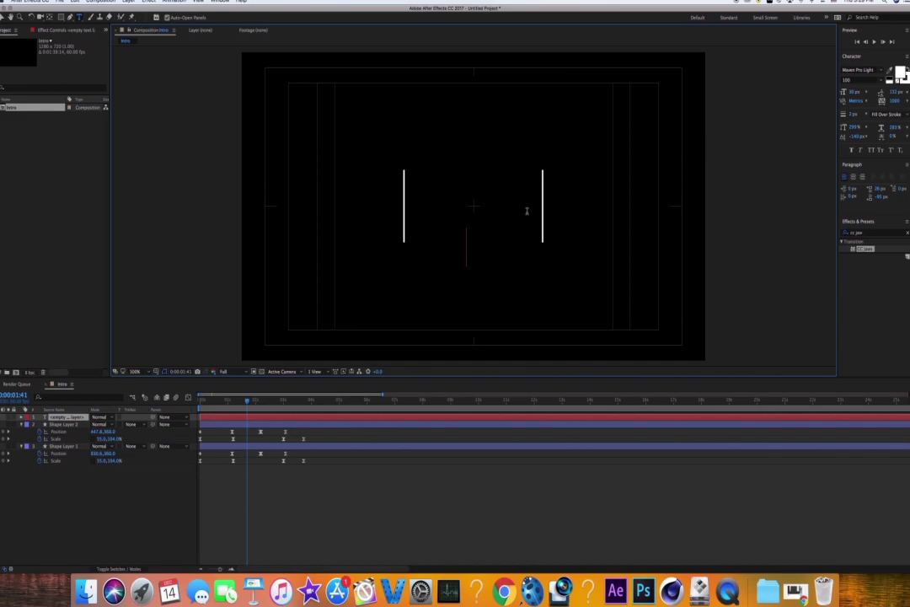
type("ARCXN")
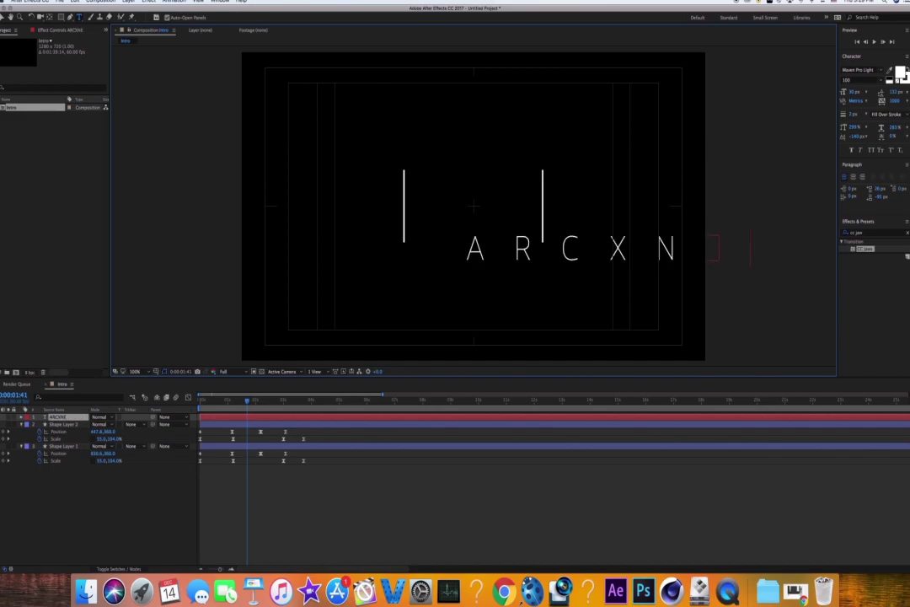
left_click(7, 16)
left_click_drag(635, 245, 517, 204)
At 0:00:02:12, reduce the text's tracking to 884 and recentre it between the separated lines, then preview the animation.
left_click_drag(247, 403, 271, 404)
key("equal")
key("equal")
key("minus")
key("minus")
key("equal")
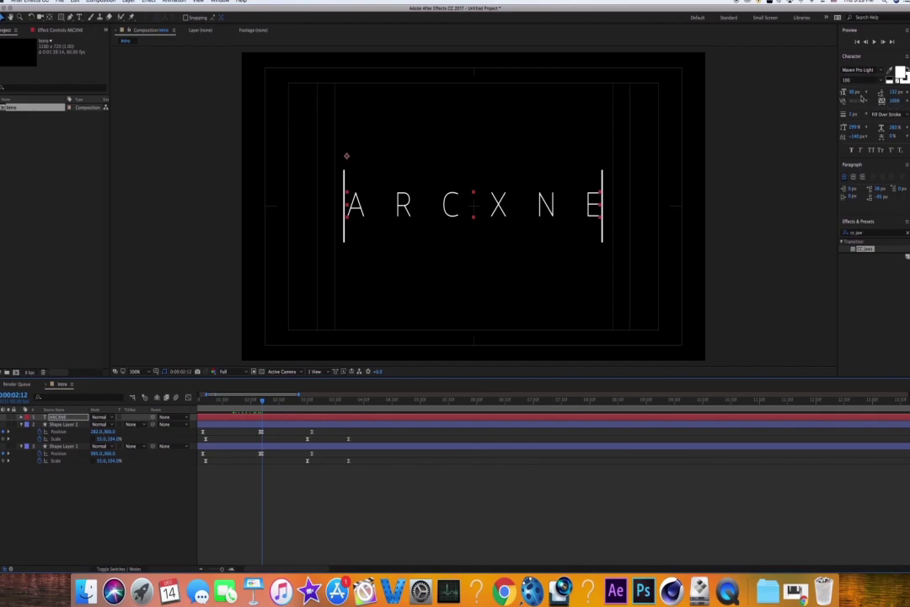
left_click_drag(898, 107, 691, 109)
left_click_drag(503, 210, 511, 211)
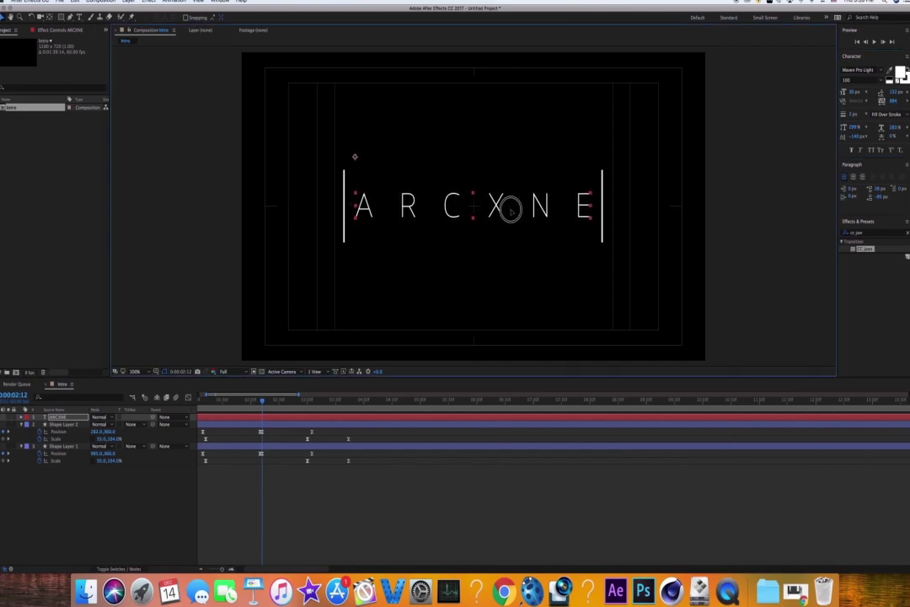
left_click(486, 504)
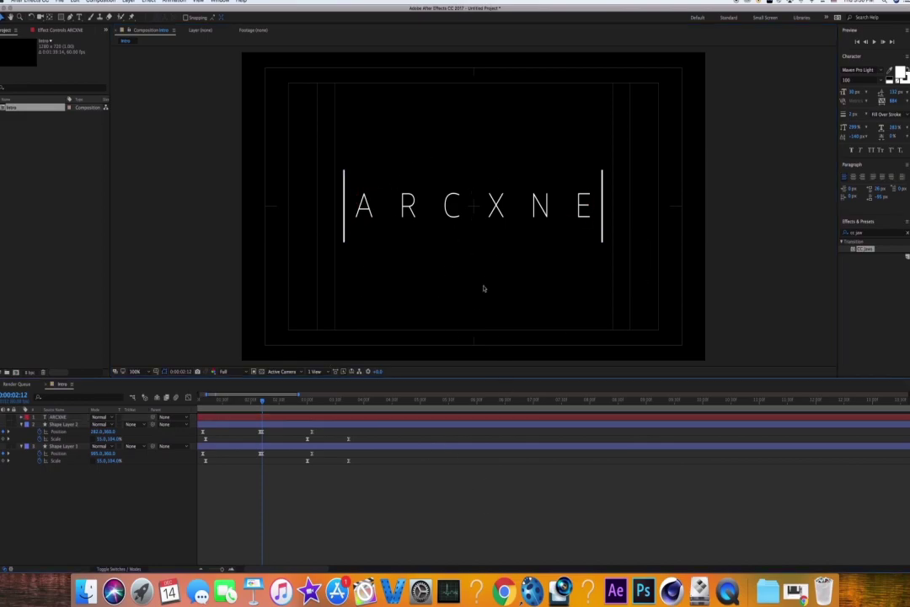
left_click_drag(263, 402, 201, 433)
key("space")
left_click_drag(310, 442, 280, 454)
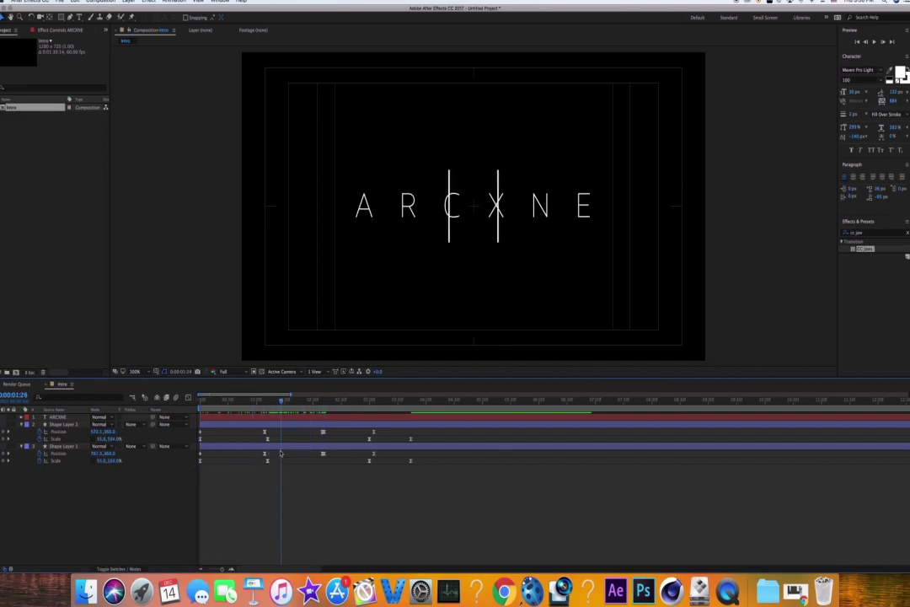
Draw a four-point mask around the ARCXNE text at 0:00:02:10, with its side edges aligned to the two separated lines.
left_click(300, 414)
left_click(70, 18)
left_click_drag(282, 404, 324, 406)
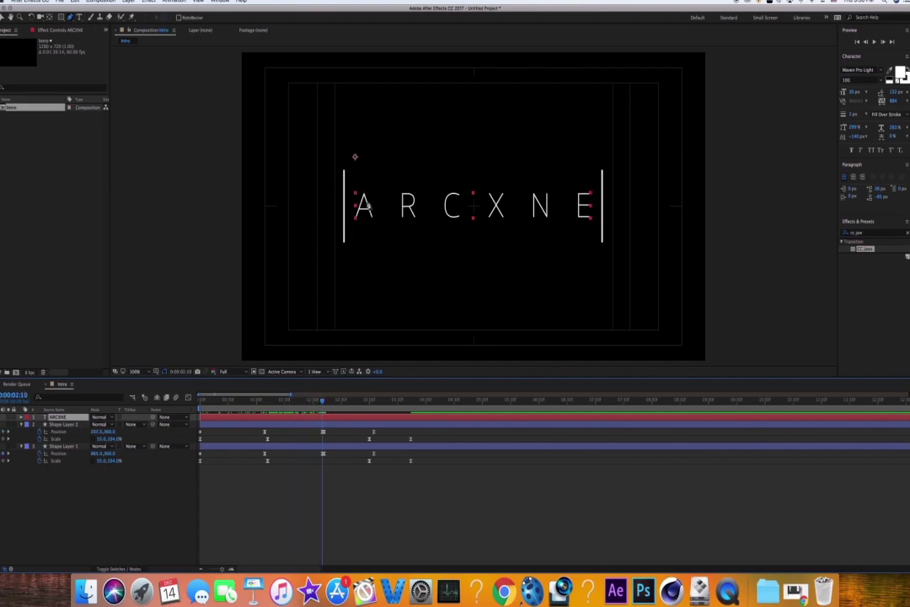
left_click(344, 151)
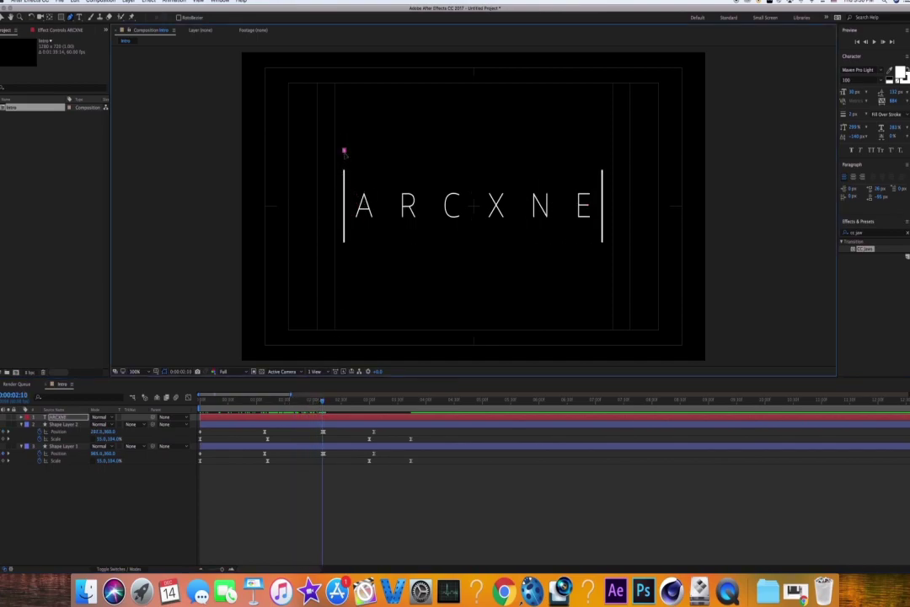
left_click(343, 258)
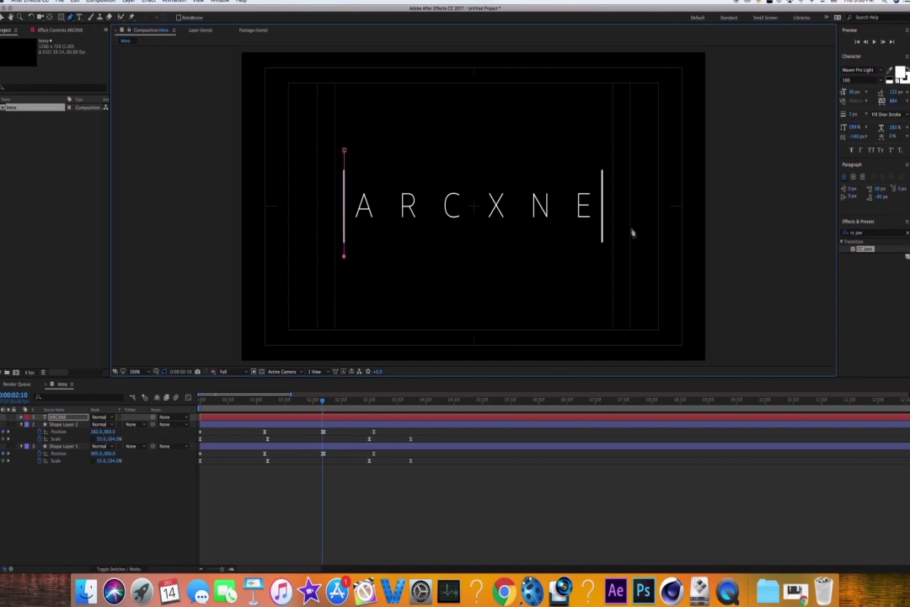
left_click(602, 254)
left_click(603, 159)
left_click(345, 151)
key("=")
key("period")
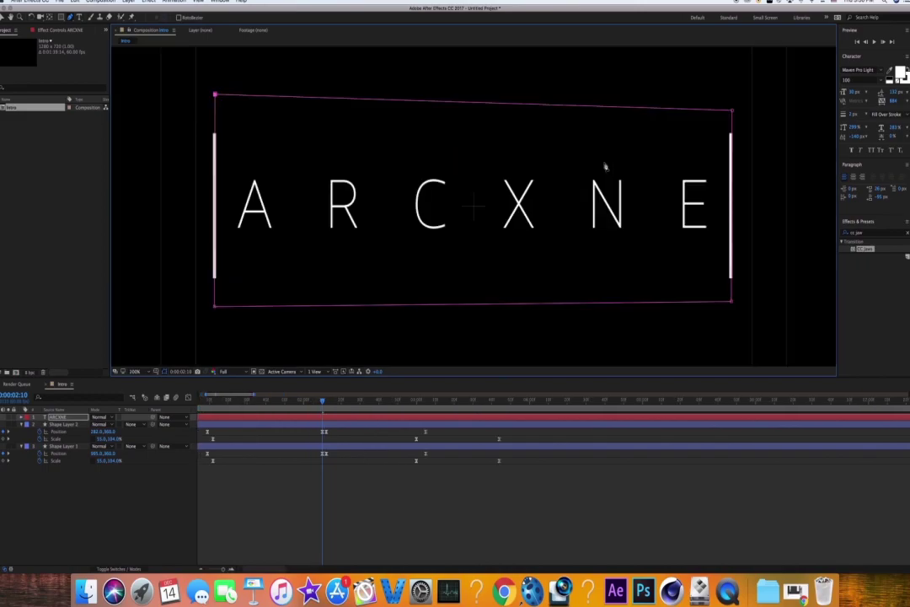
left_click(732, 111)
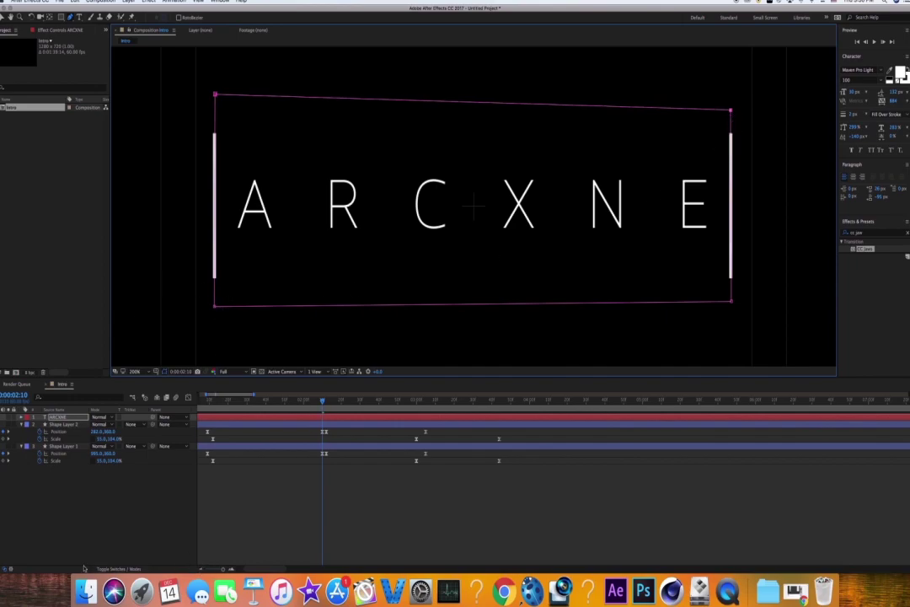
Keyframe the text's mask path at 0:00:02:10 and at the second hold keyframe, and scrub back through the separation.
key("m")
left_click(45, 432)
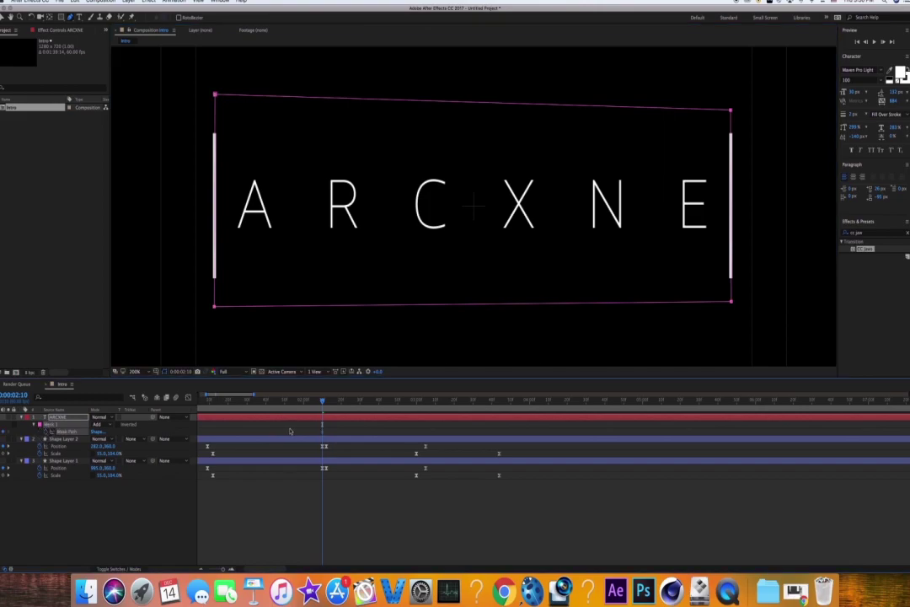
left_click_drag(323, 404, 316, 465)
key("space")
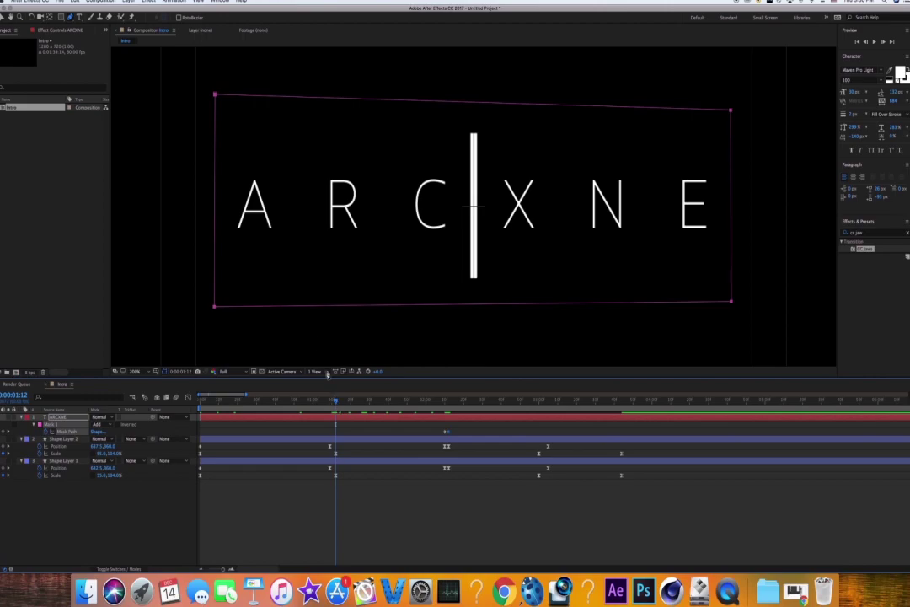
At 0:00:01:21, narrow the text mask by moving all four corners onto the two lines.
left_click_drag(337, 408, 353, 402)
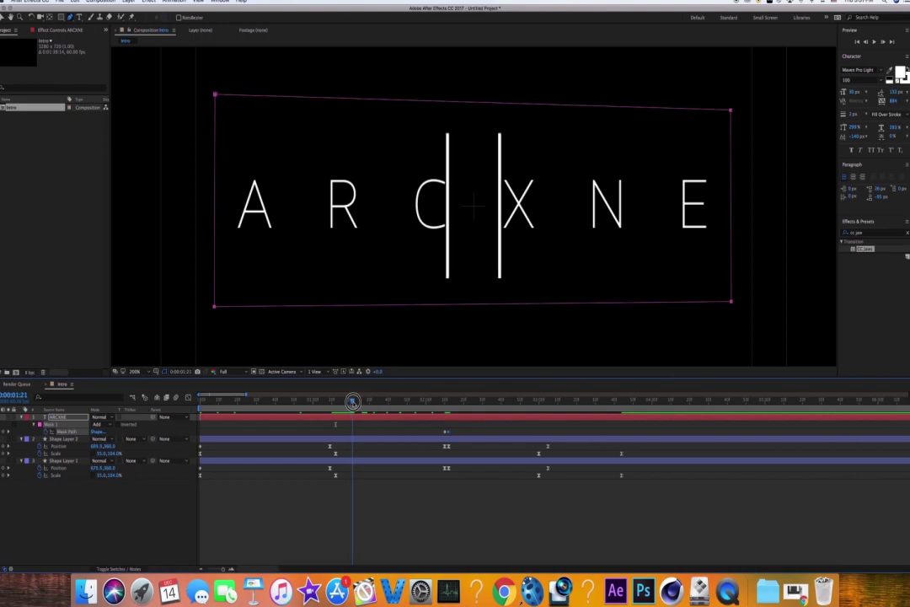
left_click(397, 502)
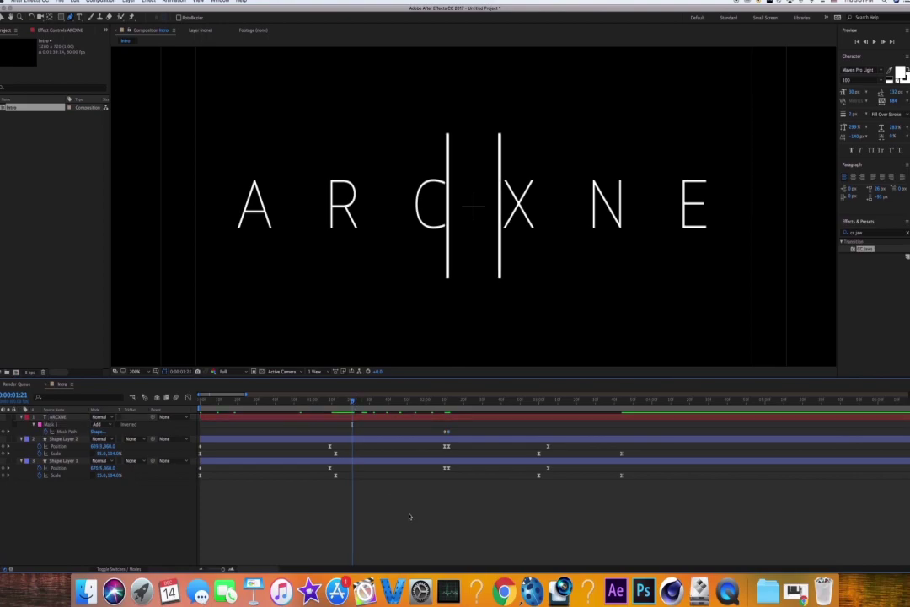
left_click(414, 418)
left_click_drag(732, 303, 499, 288)
left_click_drag(730, 110, 499, 106)
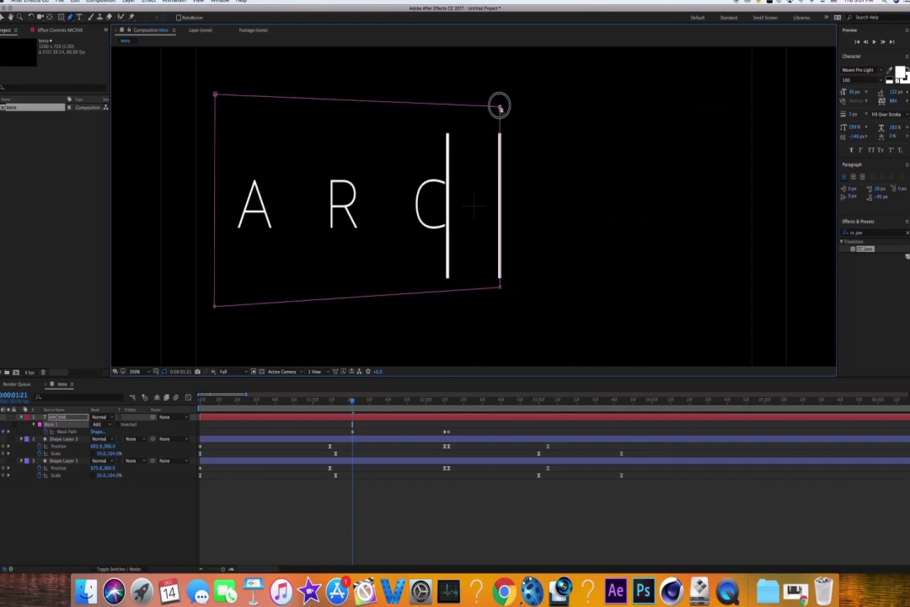
left_click_drag(213, 96, 448, 120)
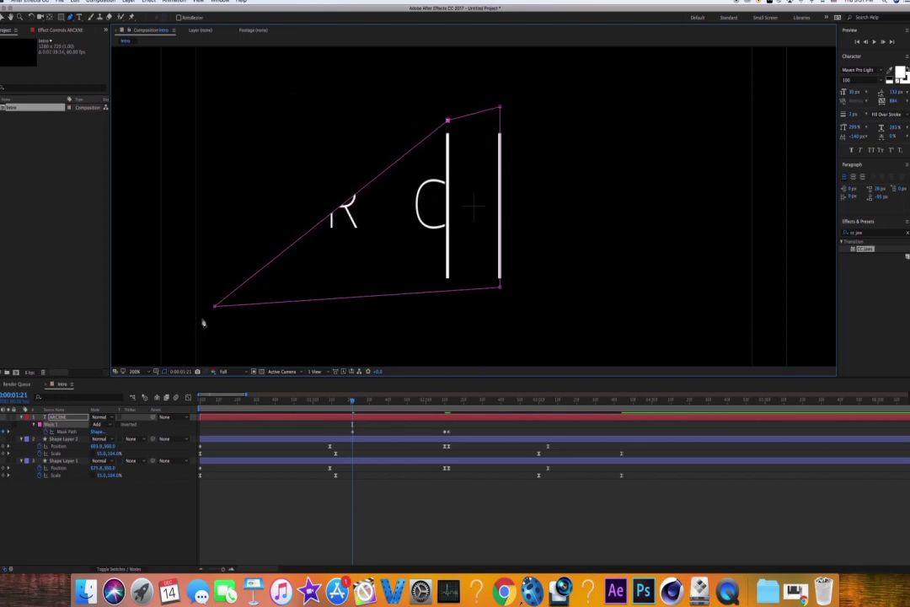
left_click_drag(214, 308, 445, 290)
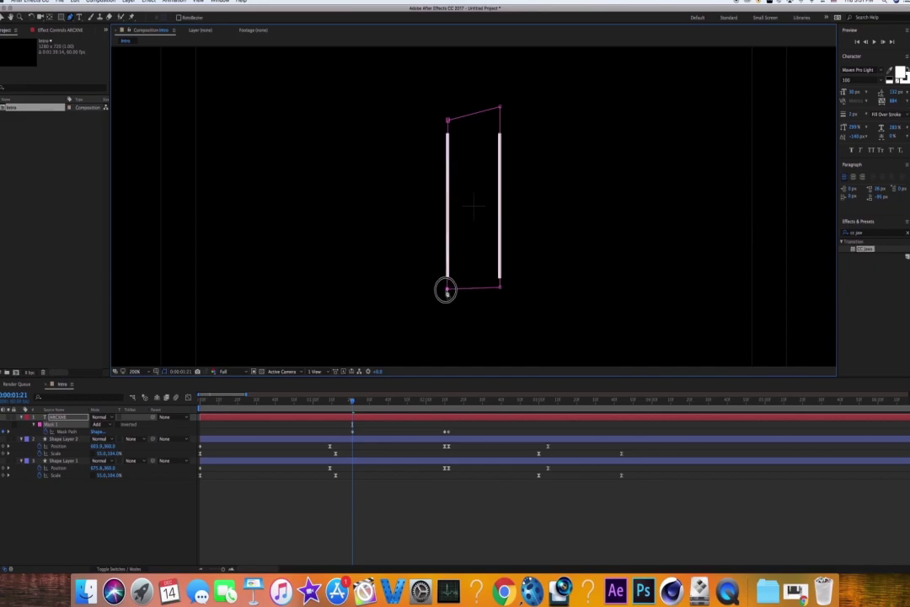
At 0:00:01:29, move the text mask's four corners onto the two separating lines.
left_click(353, 403)
left_click_drag(354, 403, 367, 417)
left_click_drag(538, 289, 539, 289)
left_click_drag(538, 108, 539, 108)
left_click_drag(410, 117, 408, 118)
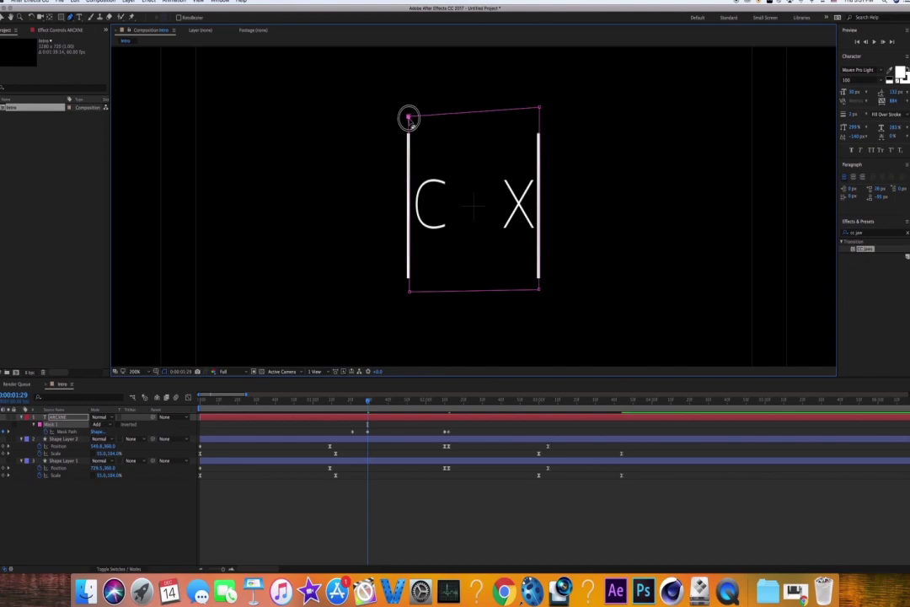
left_click(408, 291)
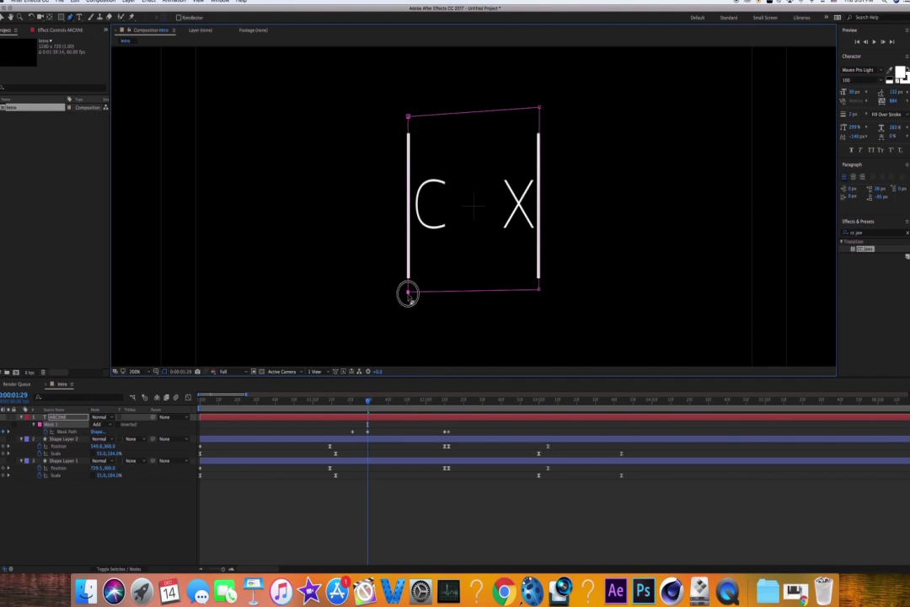
At 0:00:01:37, widen the text mask by moving its left and right corners out to the lines.
left_click_drag(368, 405, 384, 403)
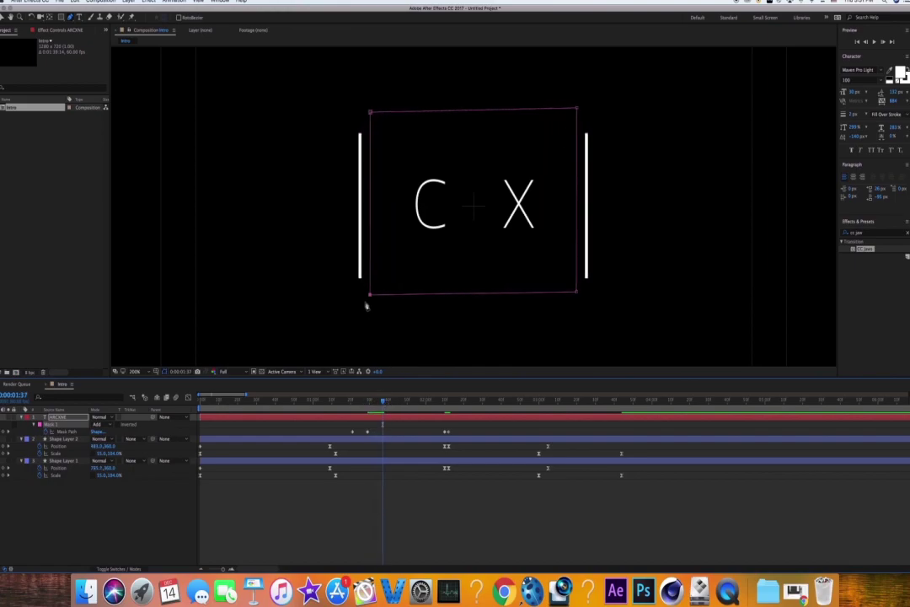
left_click_drag(368, 297, 359, 296)
left_click_drag(372, 110, 360, 112)
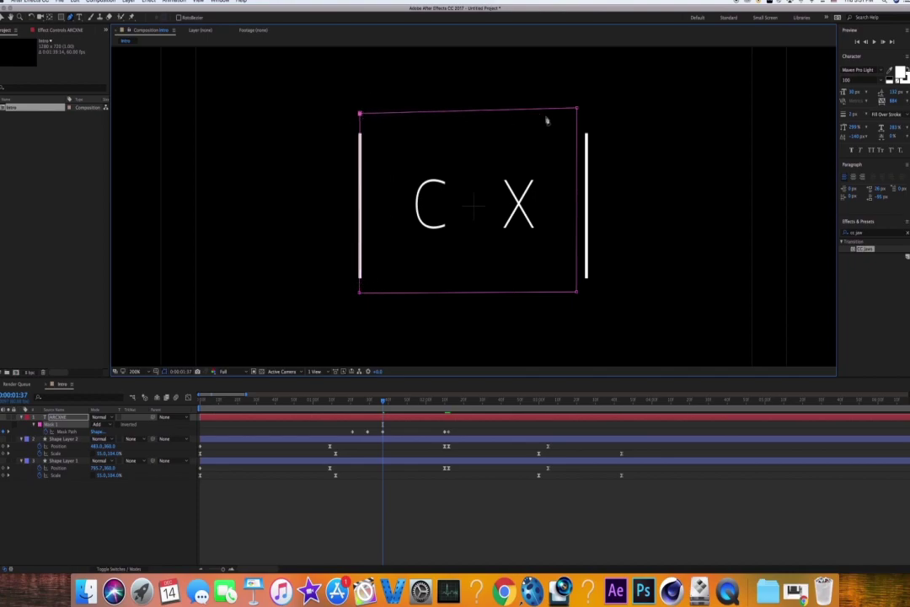
left_click_drag(576, 108, 586, 109)
left_click_drag(578, 291, 587, 289)
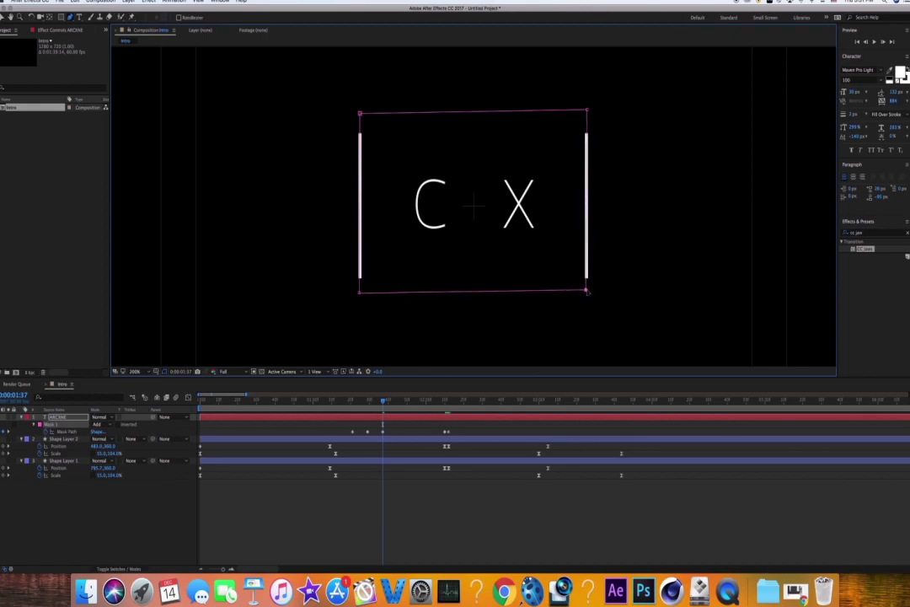
left_click(586, 291)
Keep the text mask's edges on the separating lines through 0:00:01:58, and open its Mask Feather value.
left_click_drag(383, 402, 387, 402)
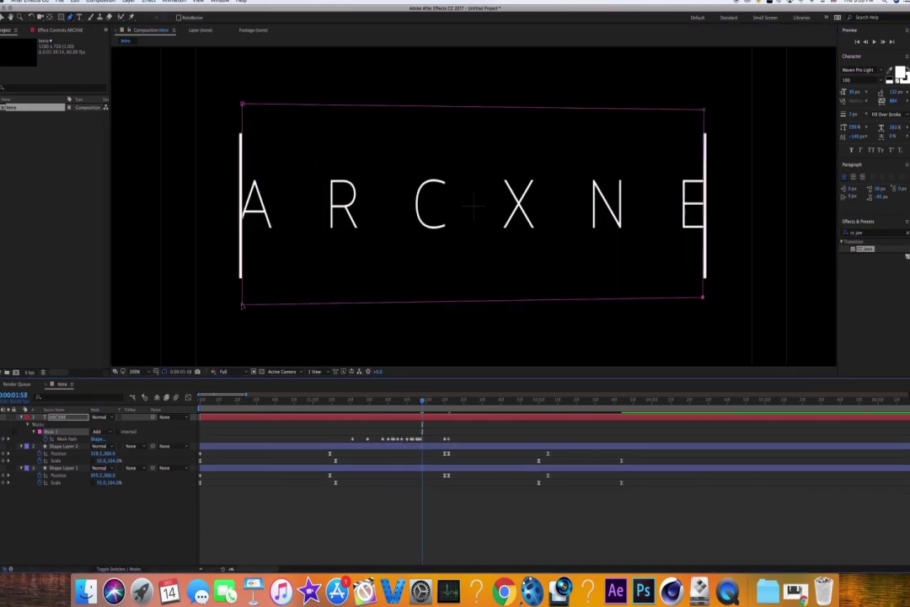
left_click_drag(426, 401, 349, 427)
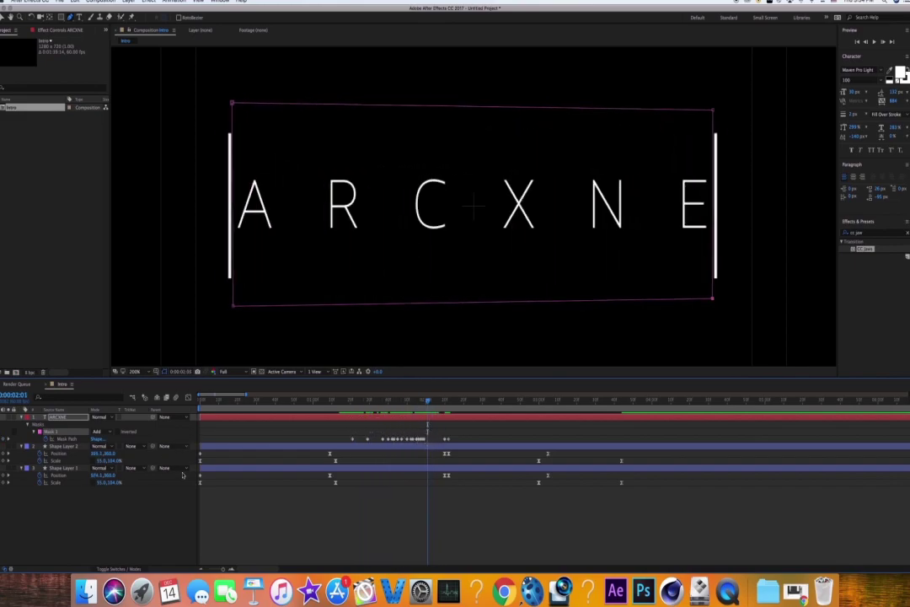
key("f")
left_click(110, 432)
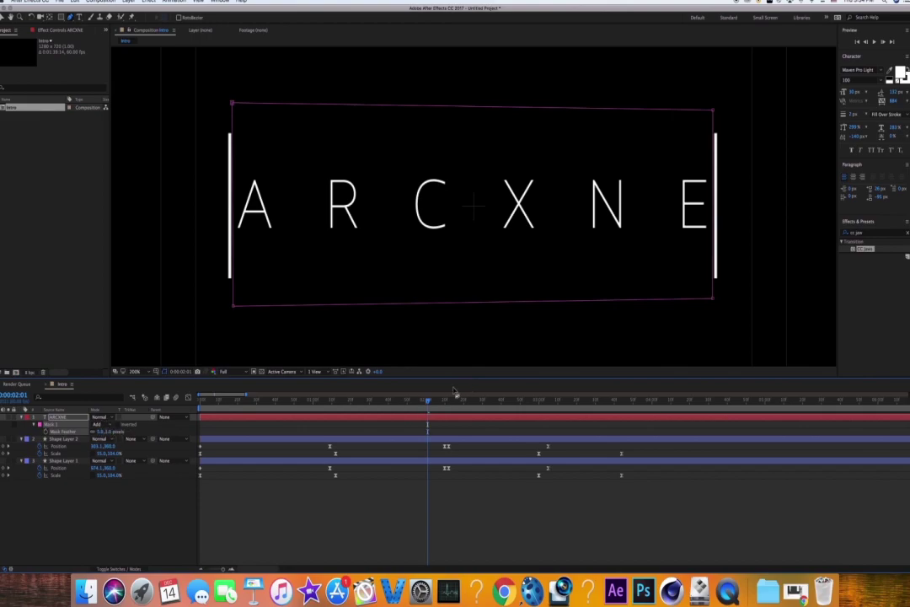
While the lines move back together, keyframe the text mask's corners onto them up to 0:00:02:54.
left_click_drag(428, 403, 460, 407)
left_click_drag(213, 309, 233, 307)
left_click_drag(216, 95, 235, 97)
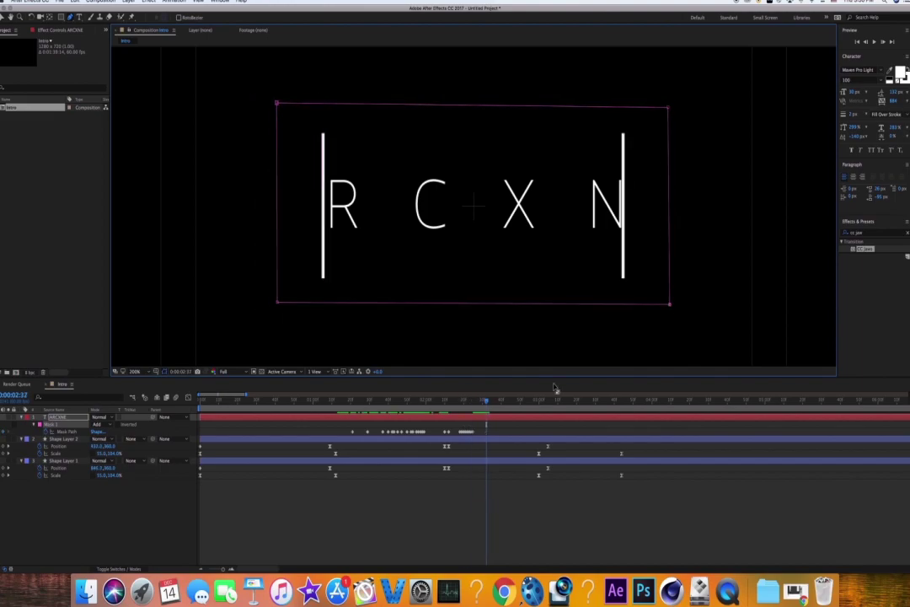
left_click(501, 300)
left_click_drag(500, 297, 498, 296)
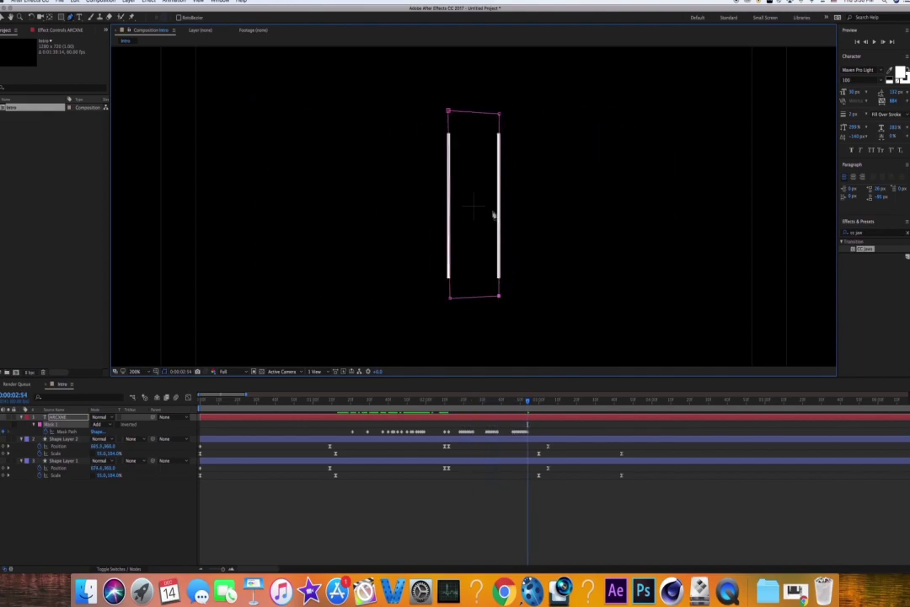
One frame on, at 0:00:02:55, narrow the text mask by moving its four corners inward between the lines.
key("super+Right")
left_click(451, 298)
left_click_drag(499, 296, 492, 296)
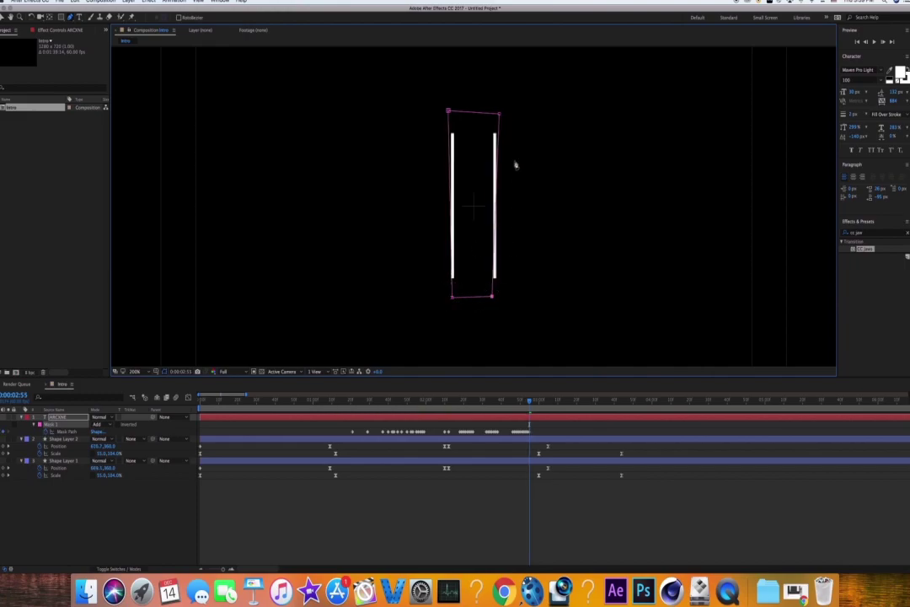
left_click_drag(498, 115, 485, 114)
left_click(444, 111)
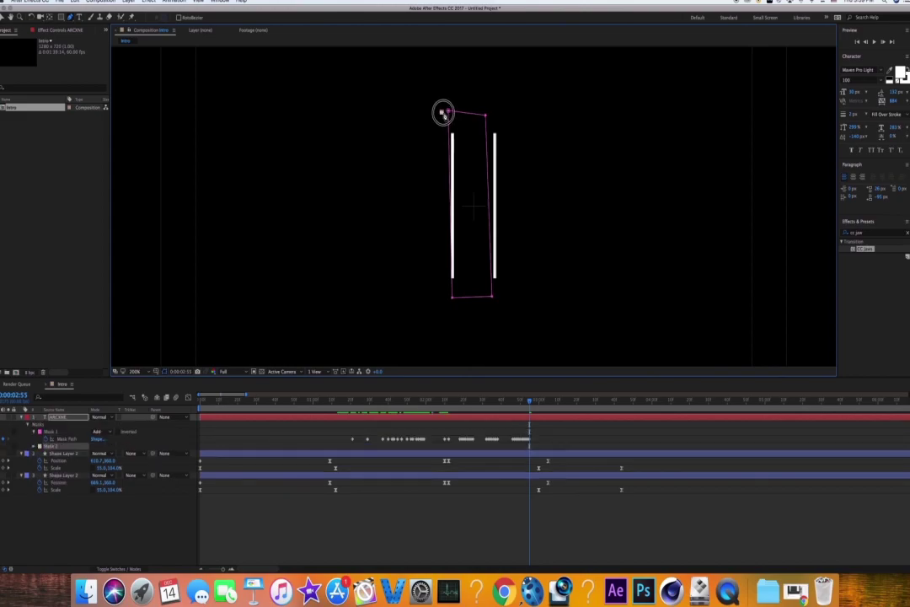
left_click_drag(449, 112, 461, 110)
left_click(456, 298)
left_click_drag(458, 299, 463, 299)
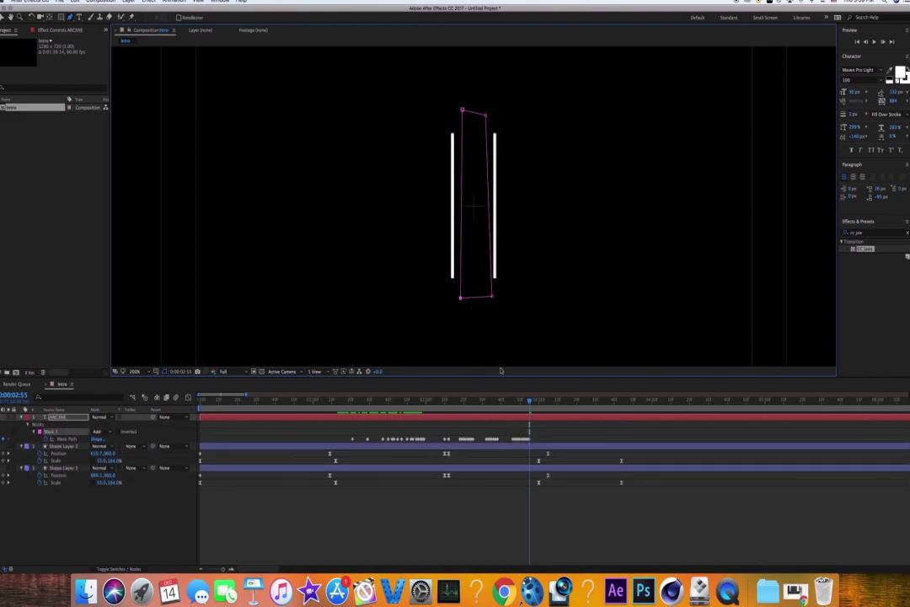
Preview the animation from the start and examine the whole frame at 0:00:02:05 at 100% magnification.
left_click(555, 437)
left_click_drag(530, 405, 175, 450)
key("space")
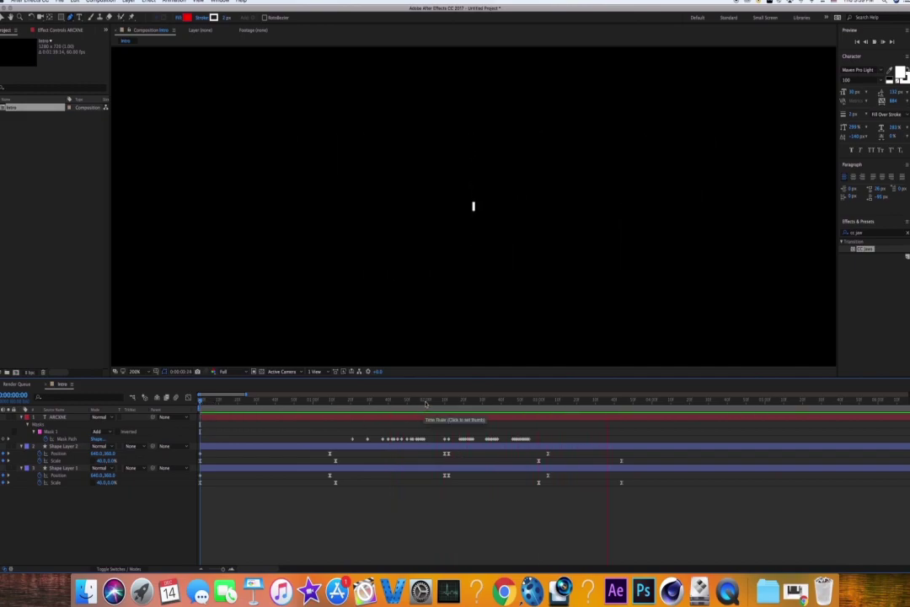
mouse_move(432, 402)
left_mouse_down()
mouse_move(488, 410)
mouse_move(402, 422)
mouse_move(434, 415)
left_mouse_up()
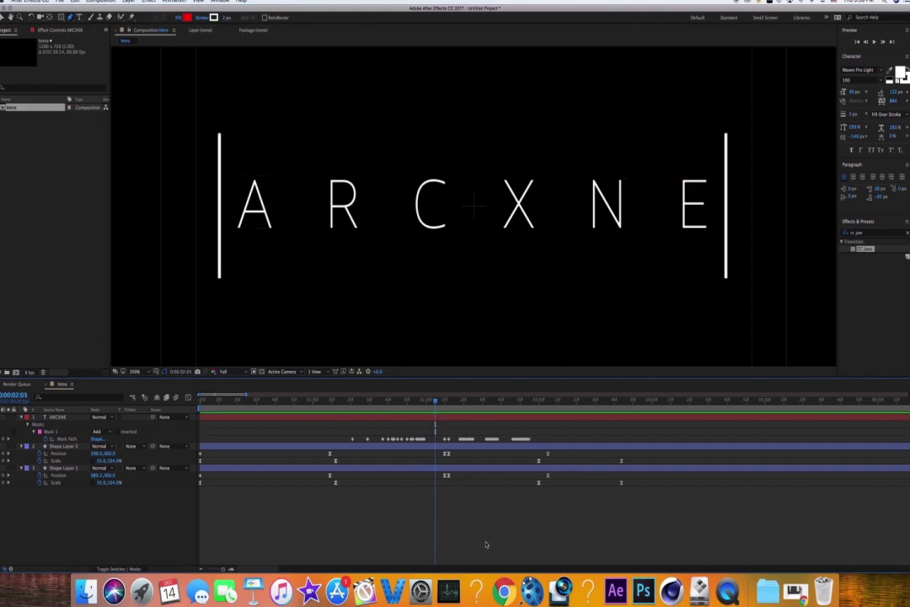
key("comma")
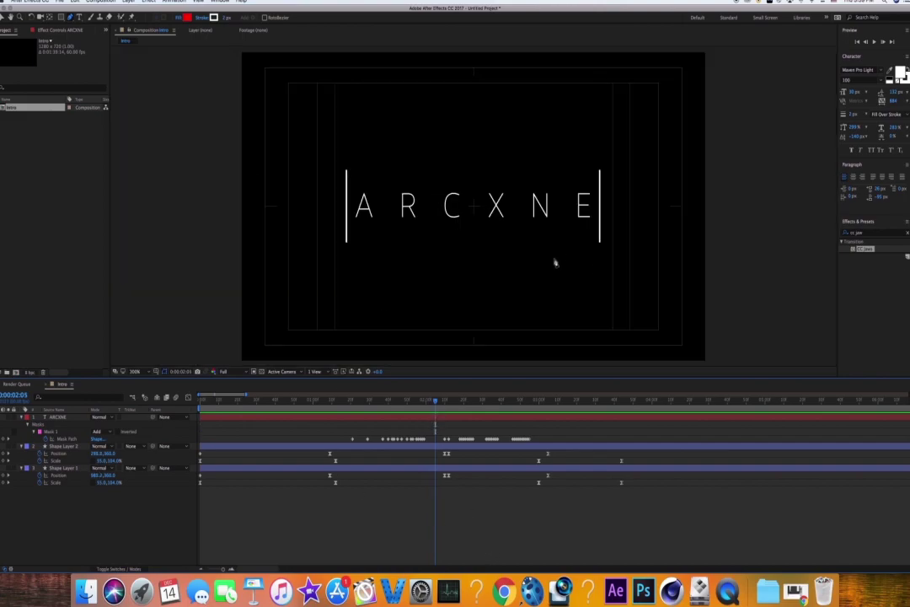
Collapse the layer properties and pre-compose the ARCXNE text and both shape layers as Logo, moving all attributes.
left_click(29, 432)
left_click(223, 521)
key("u")
left_click(288, 418)
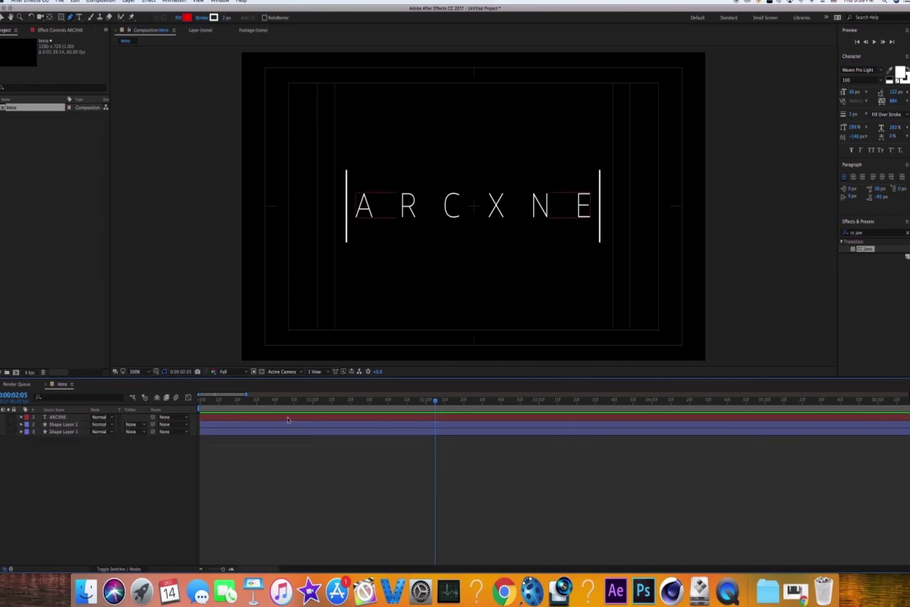
left_click(288, 418)
left_click(288, 426, "super")
left_click(288, 432, "super")
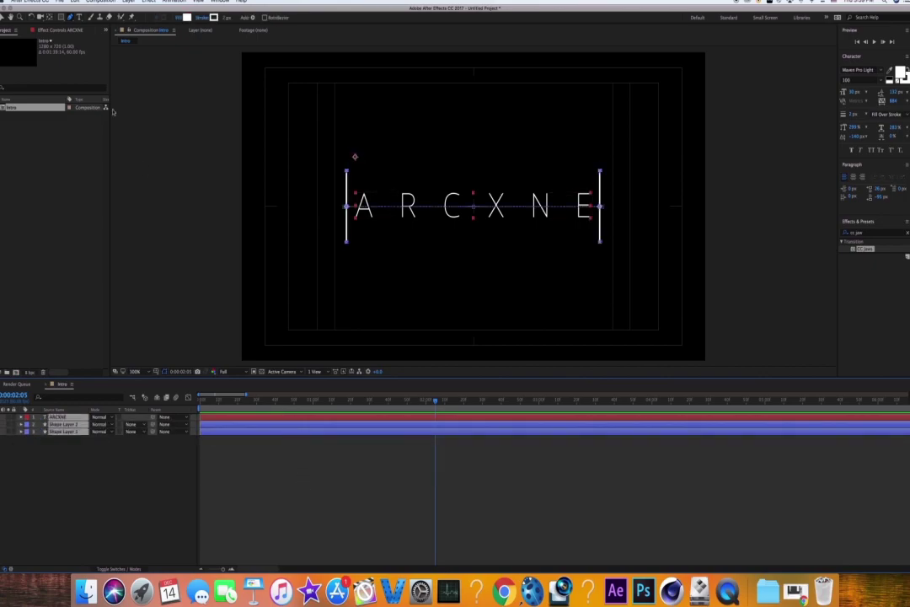
left_click(128, 2)
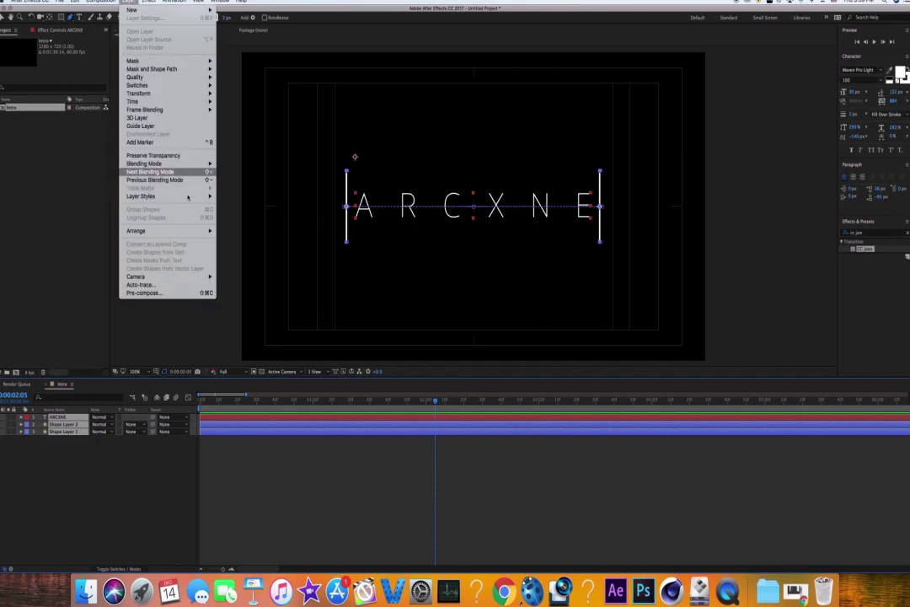
left_click(163, 291)
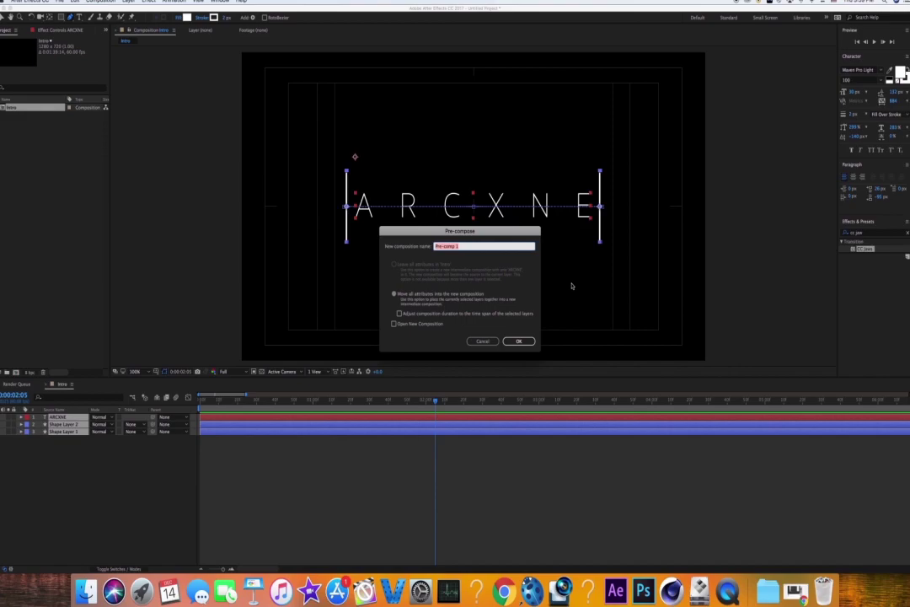
type("Iogo")
key("Return")
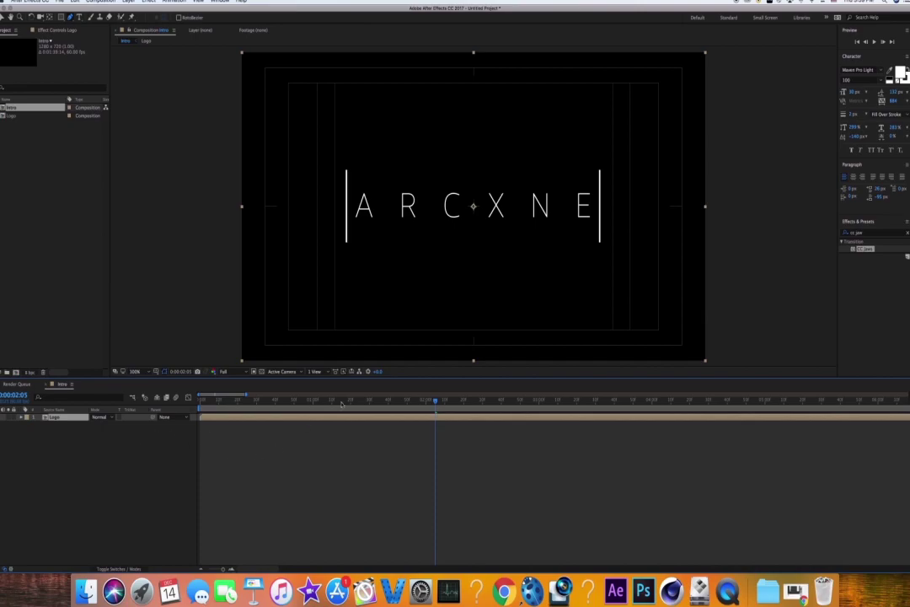
Add an adjustment layer above Logo and apply the AF Best RSMB preset to it.
left_click(863, 232)
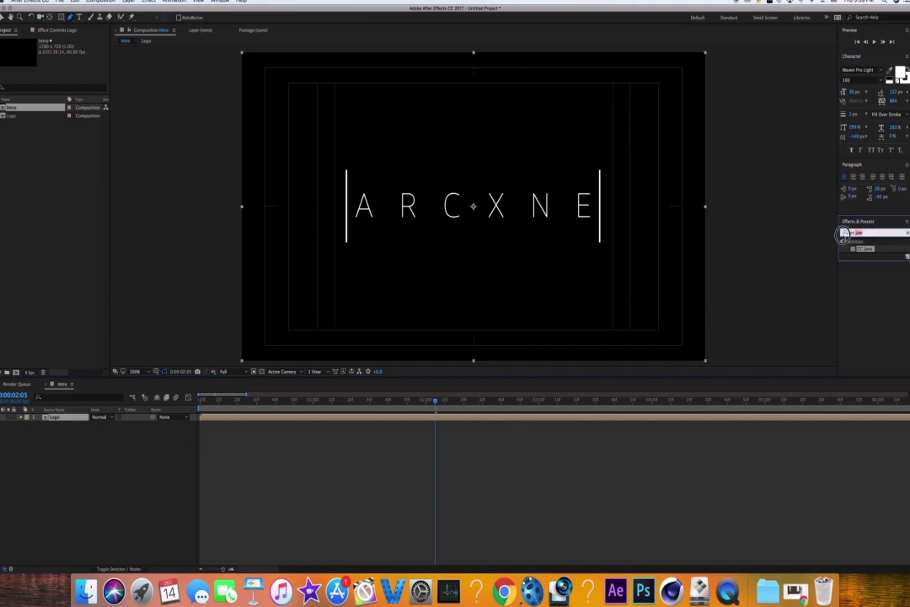
type("rsmb")
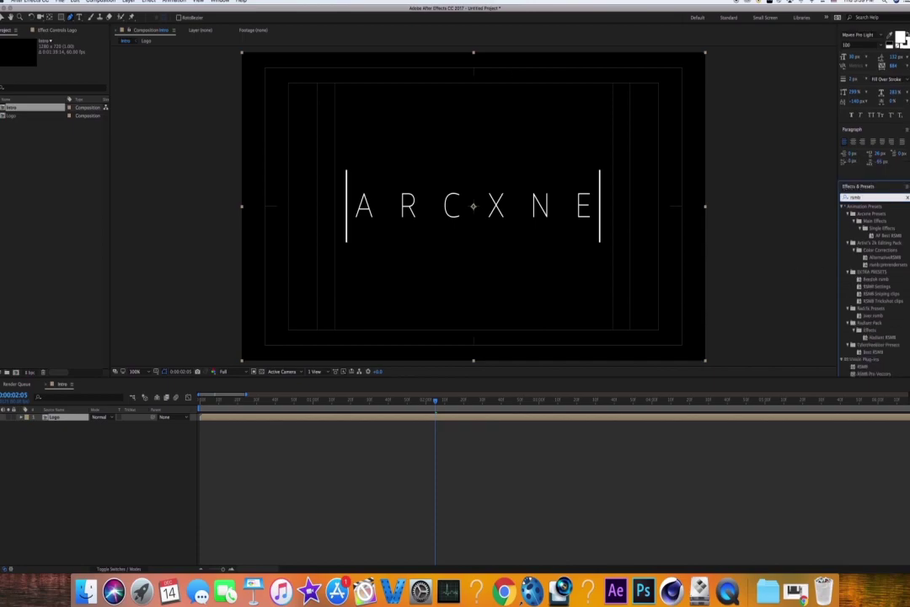
left_click(128, 2)
mouse_move(134, 9)
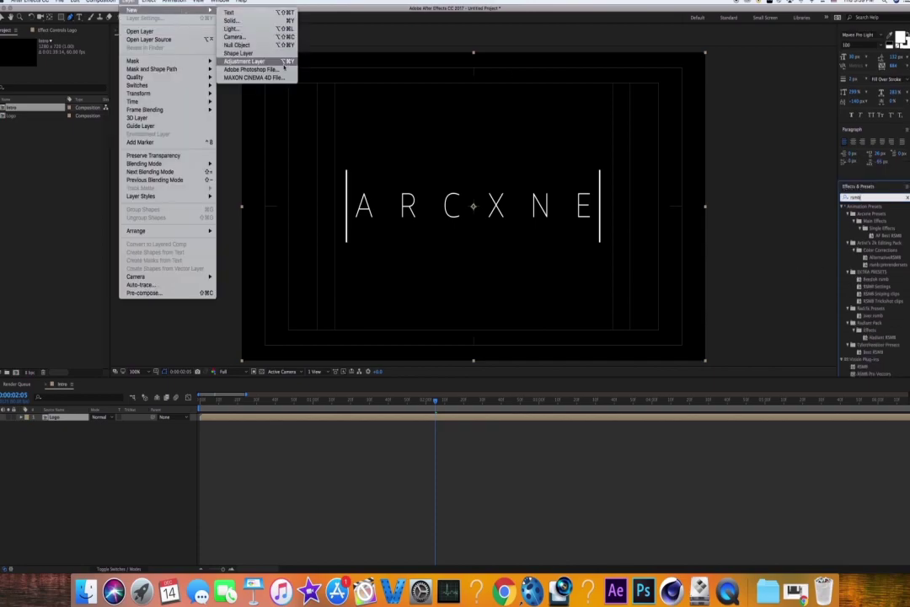
left_click(245, 61)
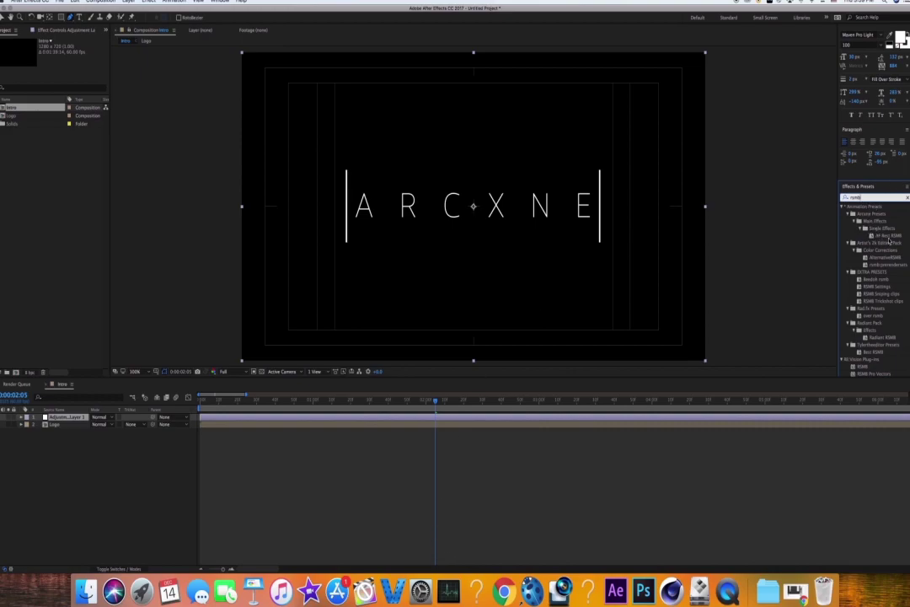
double_click(889, 238)
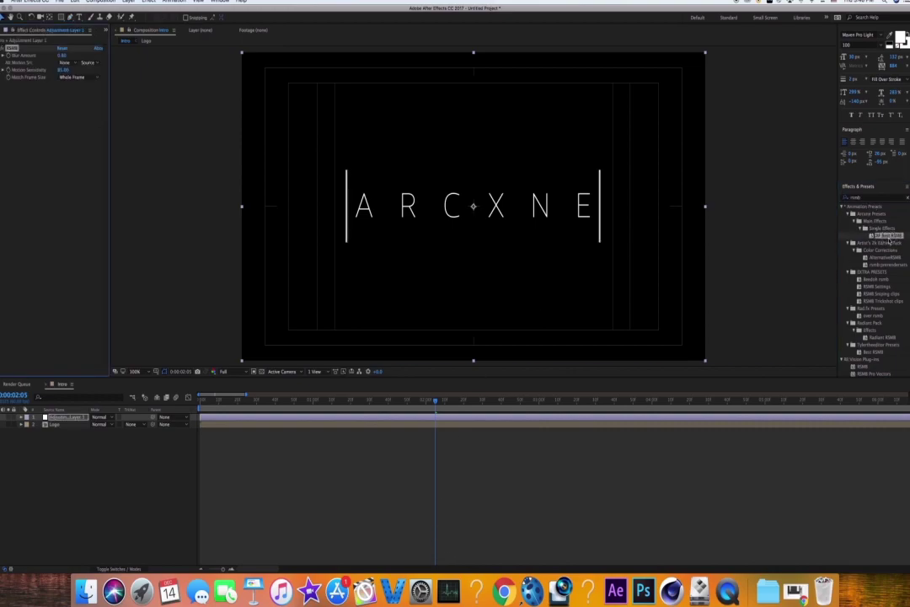
Set RSMB's Motion Sensitivity to 80 and check the motion blur at 0:00:01:39.
left_click_drag(67, 73, 66, 75)
left_click(64, 70)
type("80")
key("Return")
left_click(63, 56)
left_click_drag(435, 412, 386, 416)
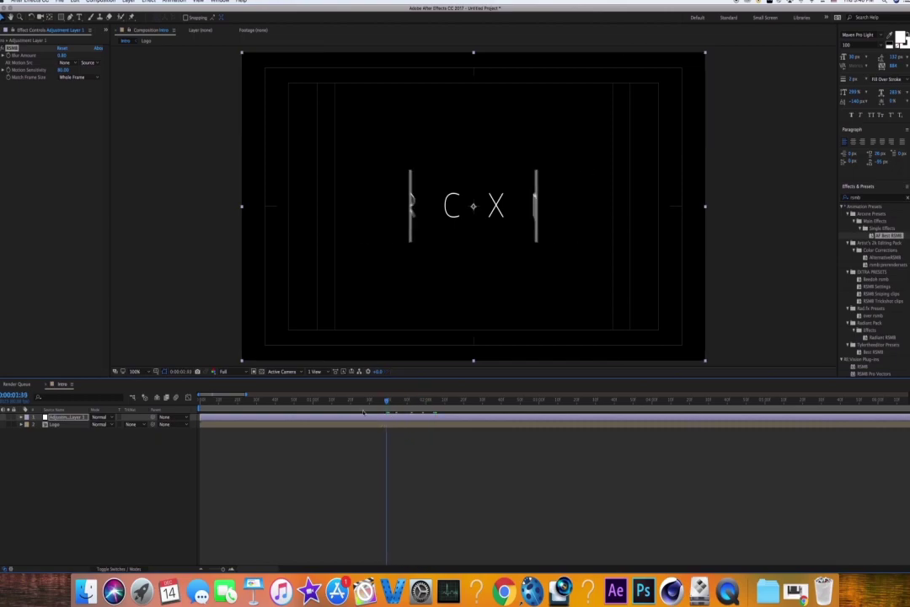
key("Return")
Search the effects for flicker and apply the Main Flicker preset to the adjustment layer.
left_click_drag(865, 198, 810, 207)
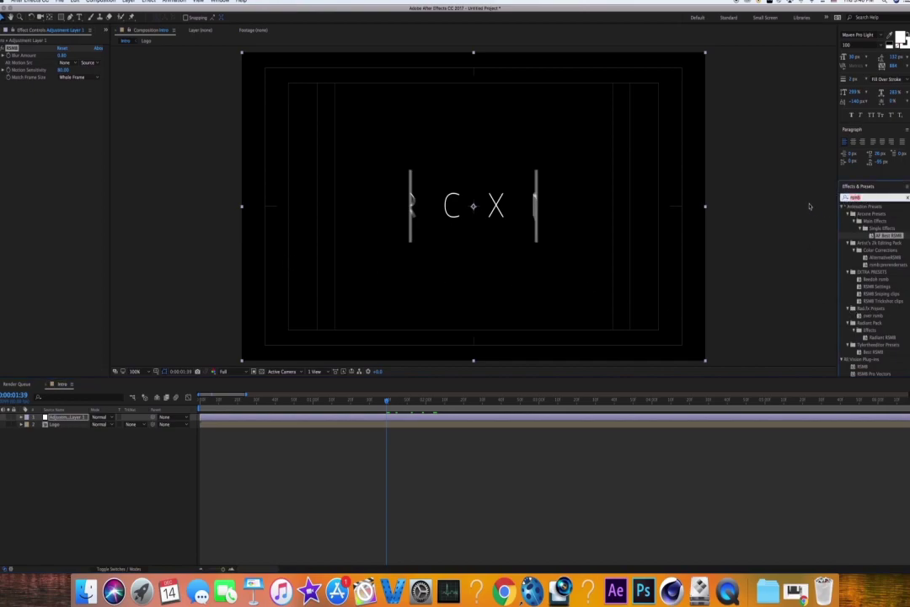
type("fl")
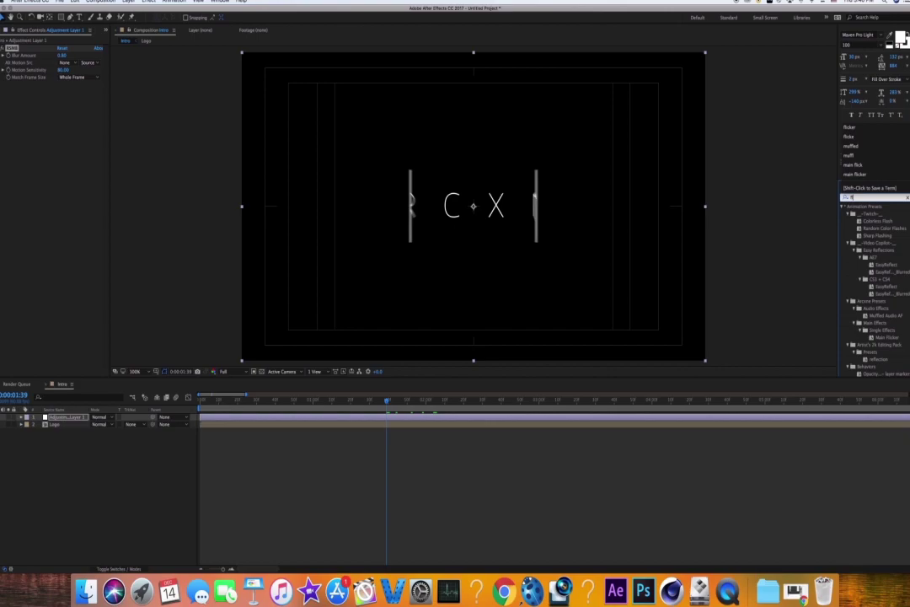
type("icker")
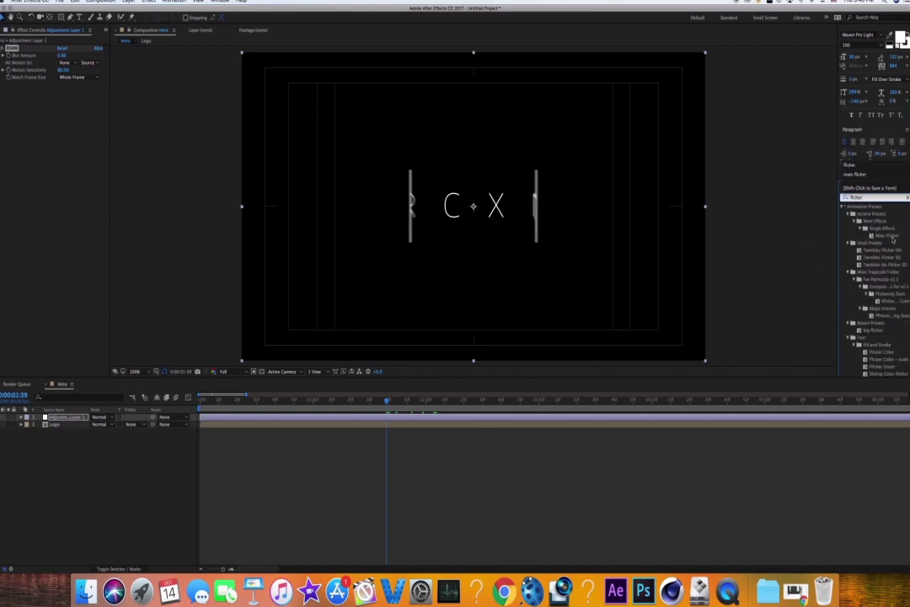
left_click(889, 237)
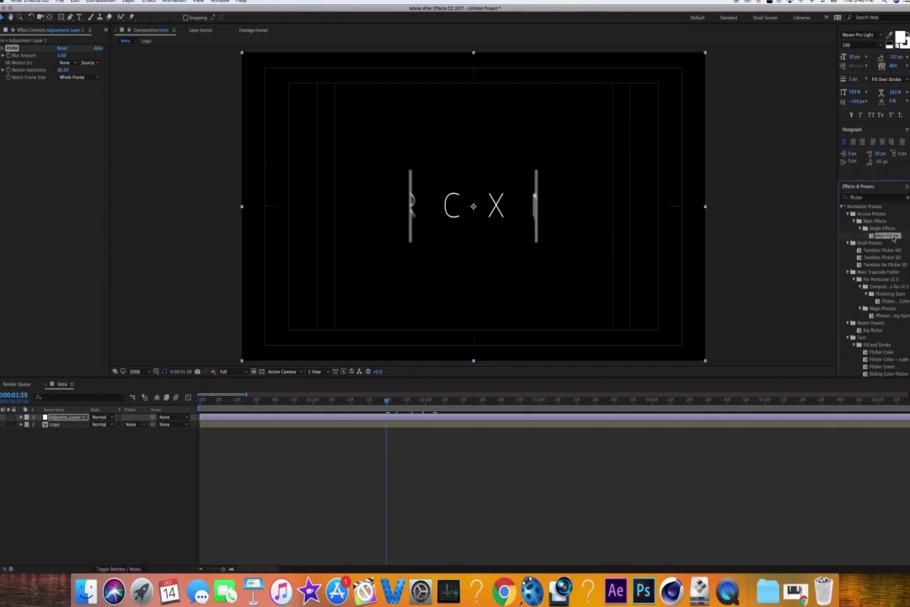
double_click(889, 237)
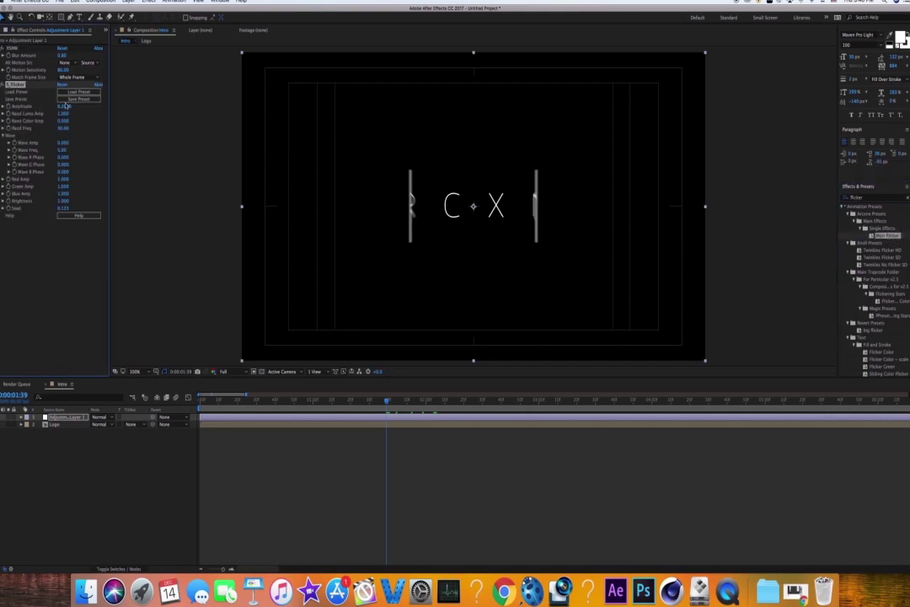
Set S_Flicker's Amplitude to 0.55, adjust its Rand Freq slightly, and check the effect through 0:00:02:52.
left_click_drag(67, 108, 93, 126)
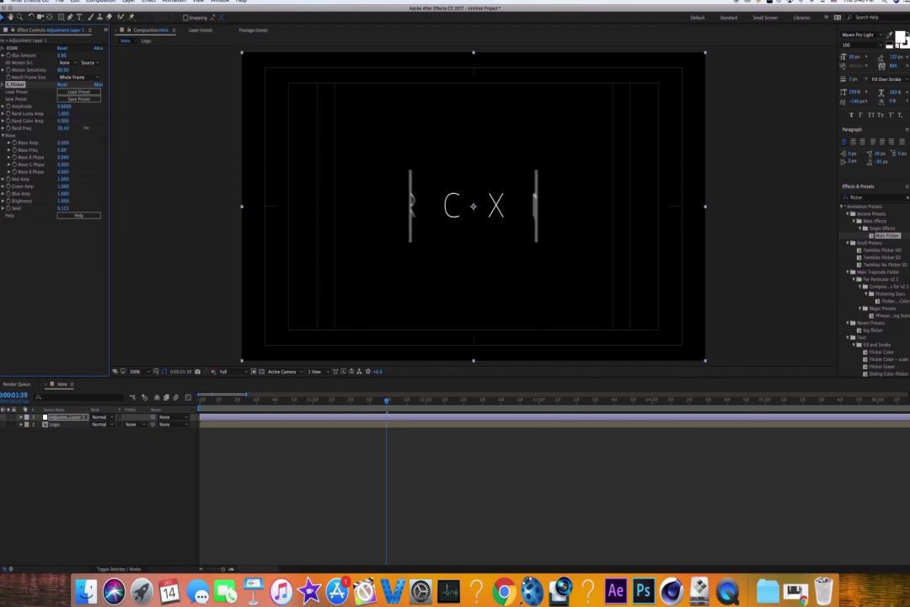
left_click(64, 106)
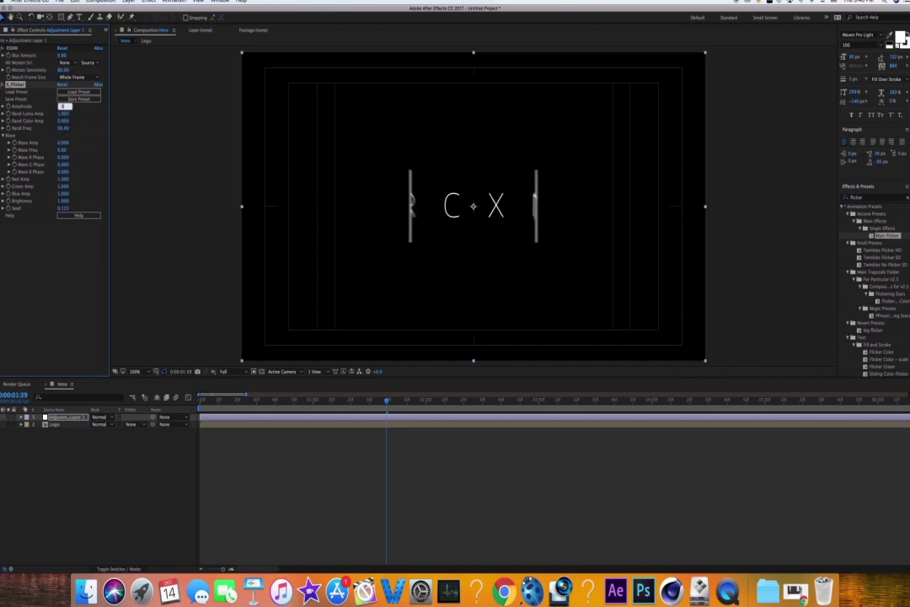
key("Return")
left_click_drag(388, 401, 523, 401)
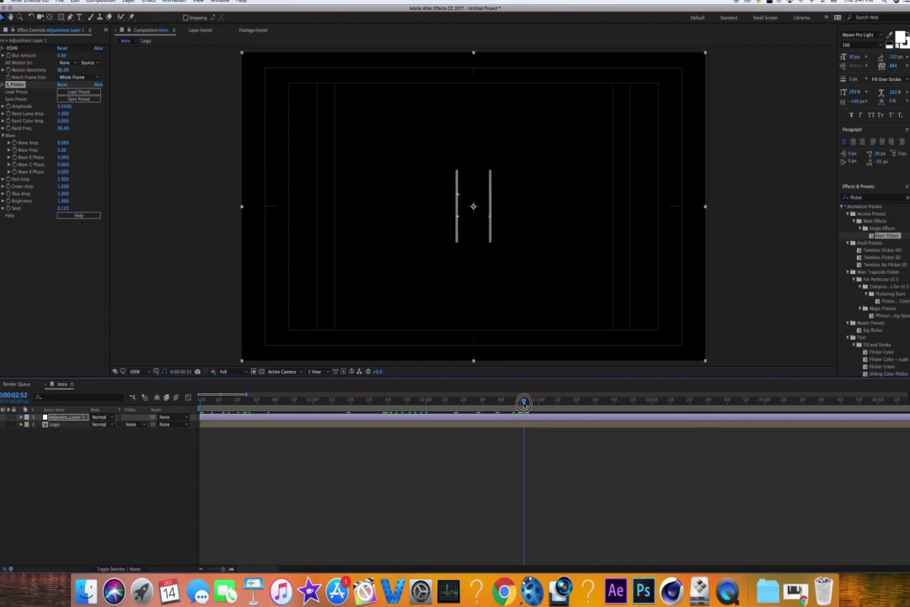
Search the Mac for galaxy and import cold planet galaxy.jpg, eclipse galaxy.jpeg, Galaxy BG 2.jpg, Galaxy BG 3.jpg, Galaxy BG 4.jpg and Galaxy.jpg.
left_click(105, 31)
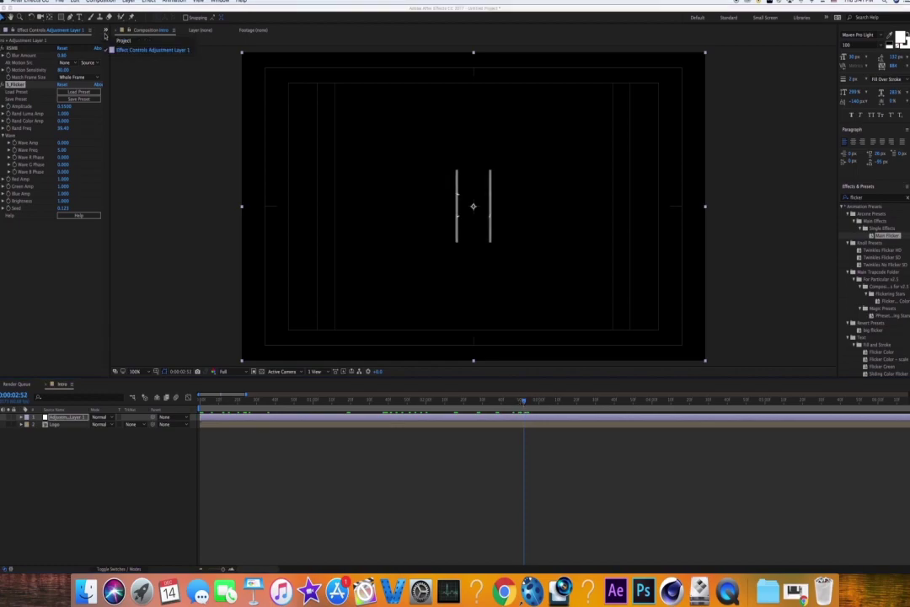
left_click(123, 40)
double_click(80, 218)
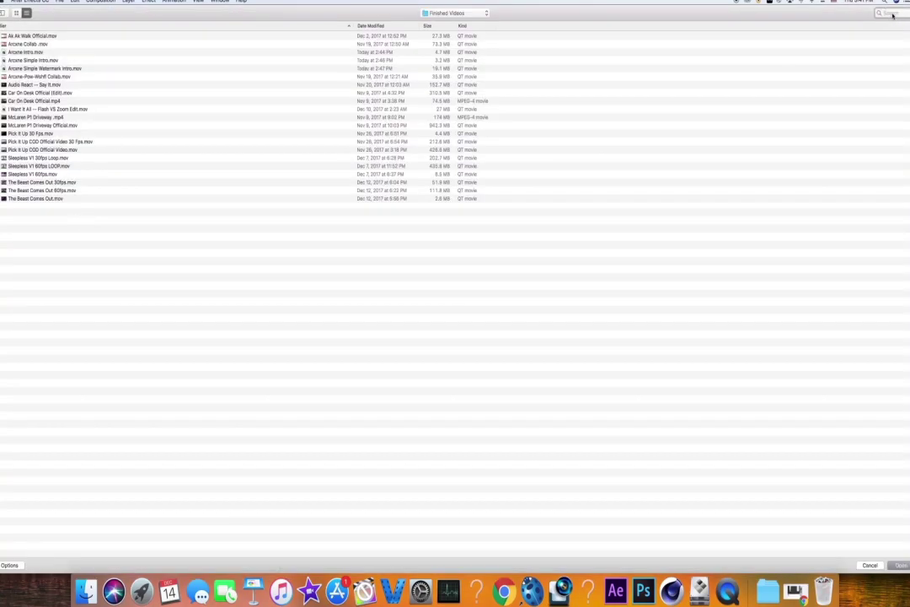
type("galaxy")
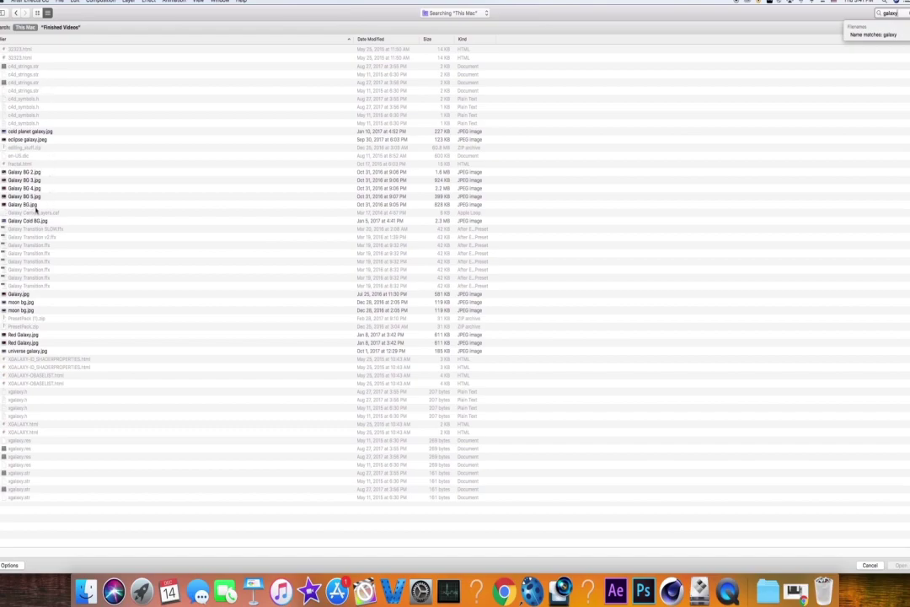
left_click(34, 133)
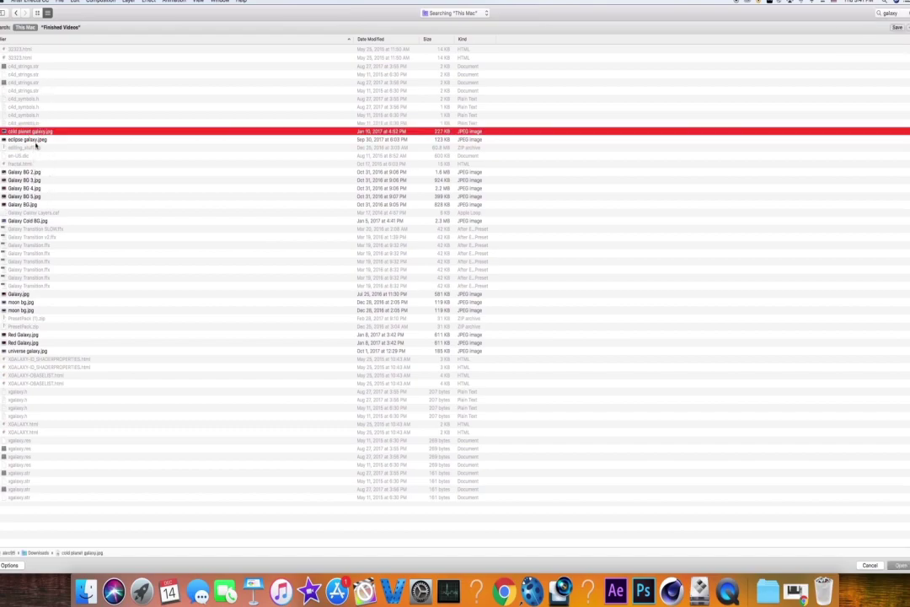
left_click(34, 140, "super")
left_click(33, 172, "super")
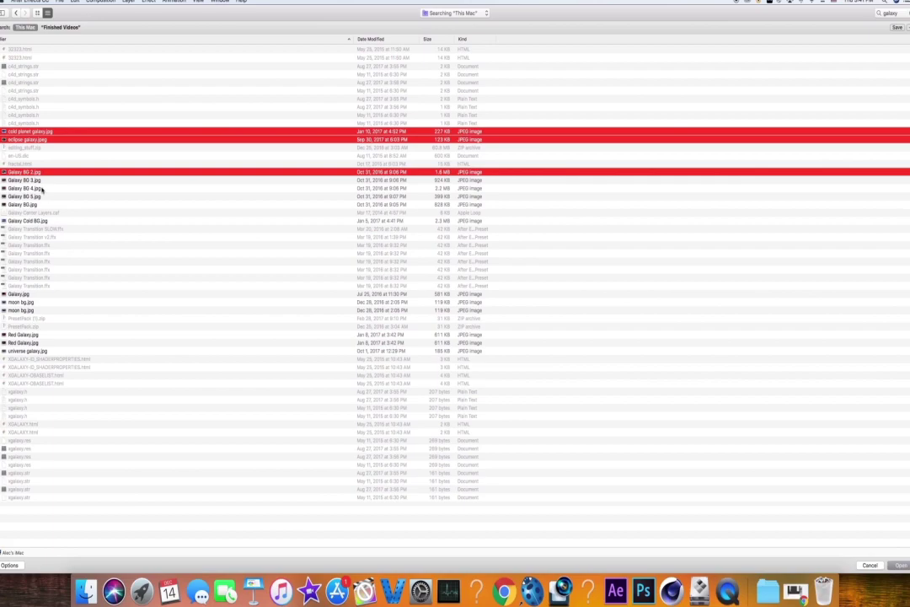
left_click(35, 180, "super")
left_click(34, 188, "super")
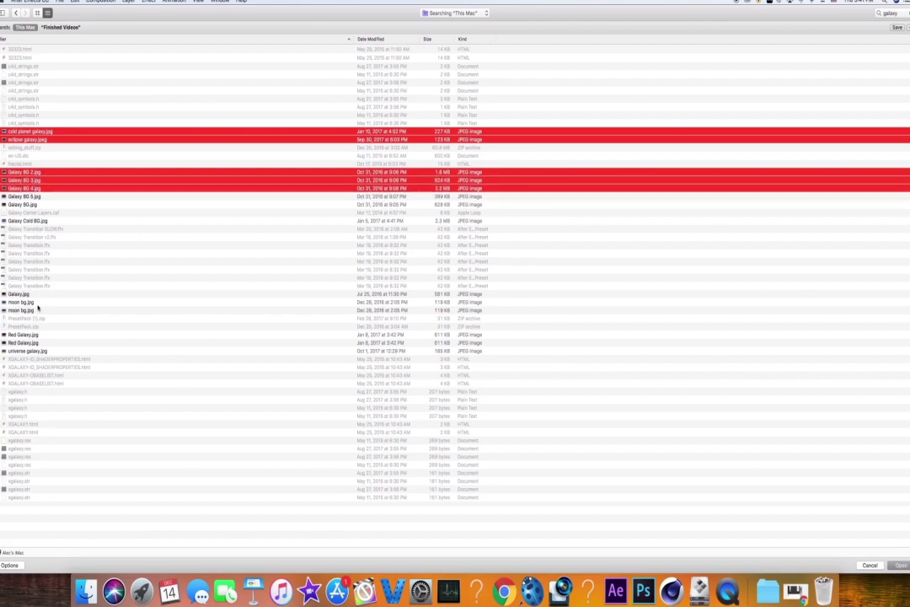
left_click(27, 294, "super")
key("Return")
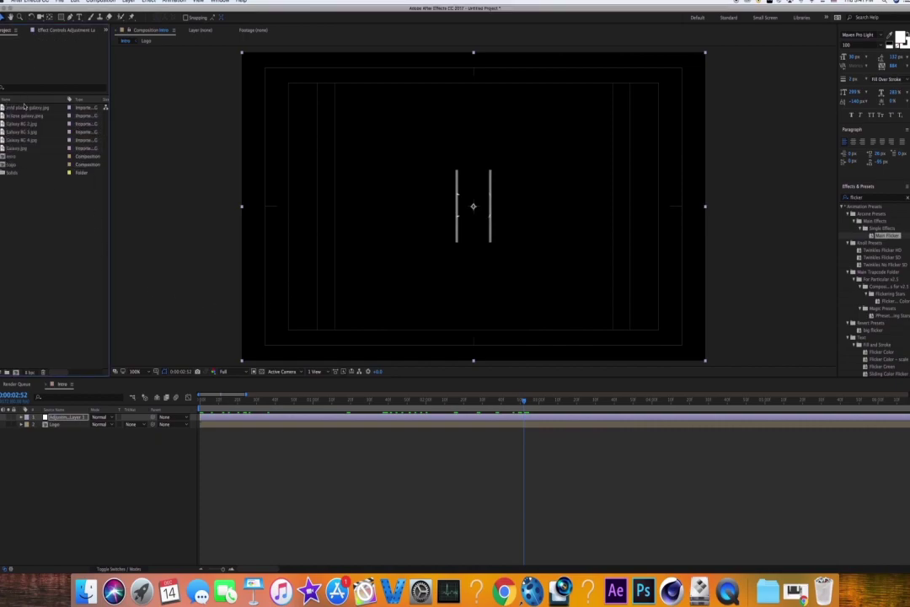
Compare the imported galaxy images and add Galaxy BG 2.jpg as the uppermost layer of the Intro composition.
left_click(25, 115)
left_click(28, 124)
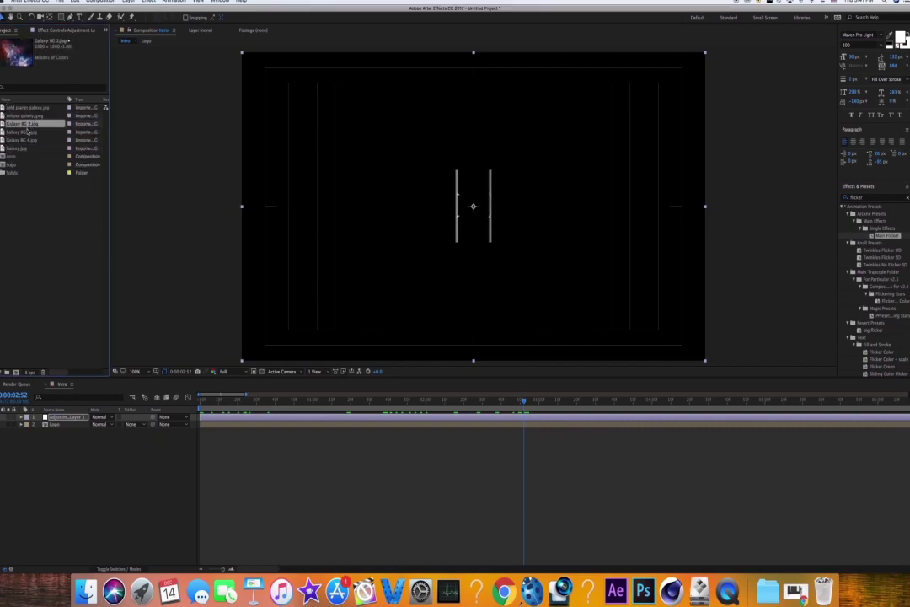
left_click(25, 116)
left_click(28, 123)
left_click(28, 108)
left_click(33, 124)
left_click_drag(36, 126, 463, 417)
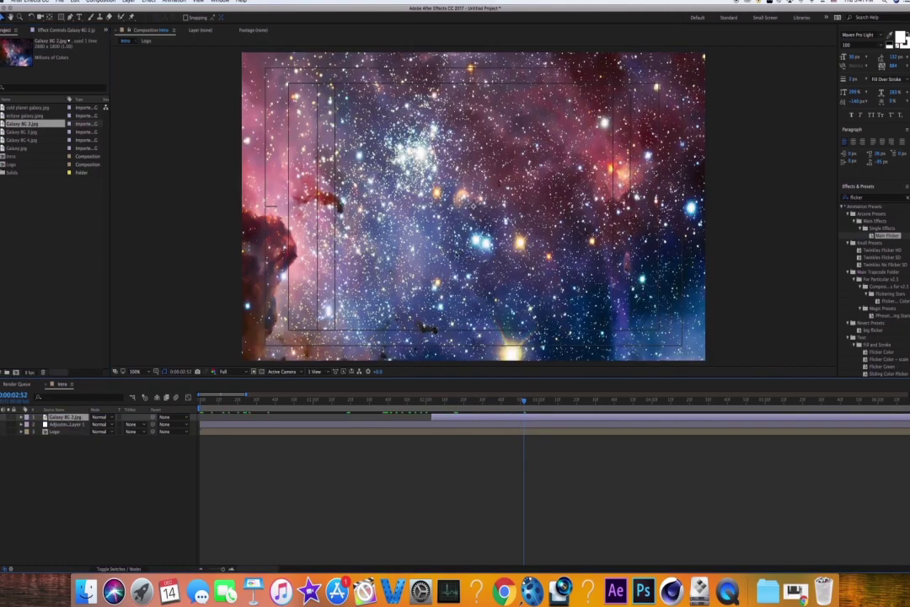
Scale the Galaxy BG 2.jpg layer to 45% and place it beneath the Logo layer.
scroll(455, 271, "down", 1)
key("s")
left_click_drag(113, 426, 100, 433)
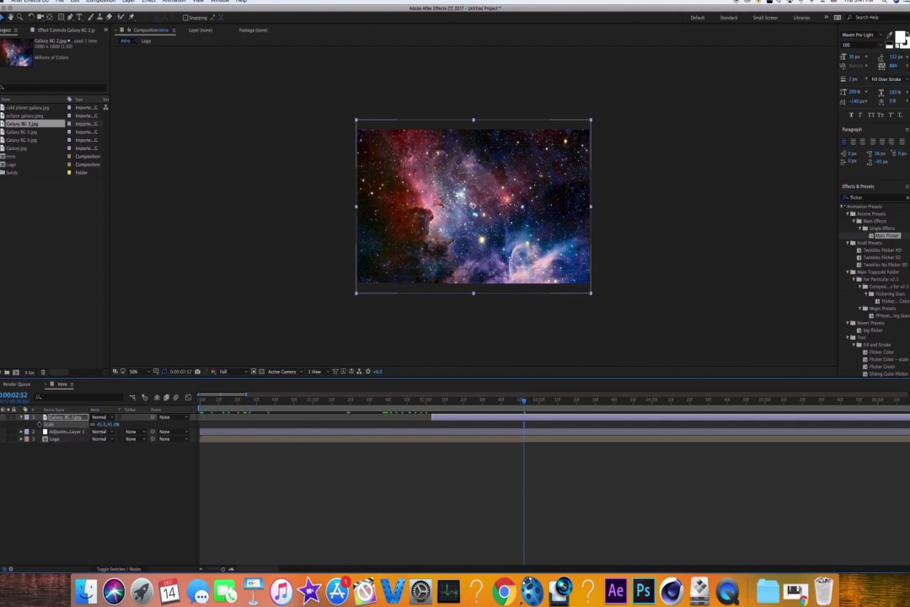
left_click_drag(72, 419, 73, 446)
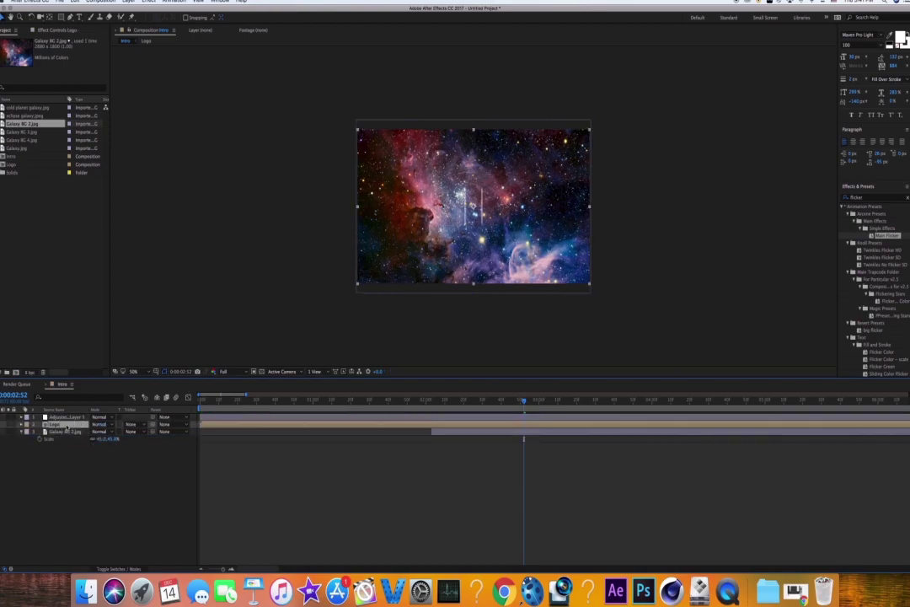
Set the Galaxy BG 2.jpg layer's track matte to Alpha Matte "Logo".
left_click(104, 431)
left_click(173, 462)
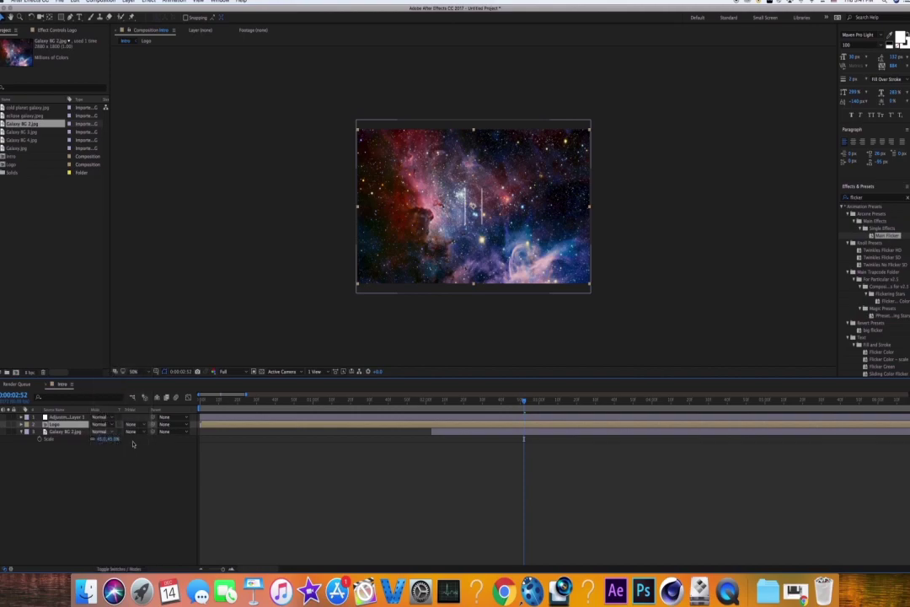
left_click(132, 435)
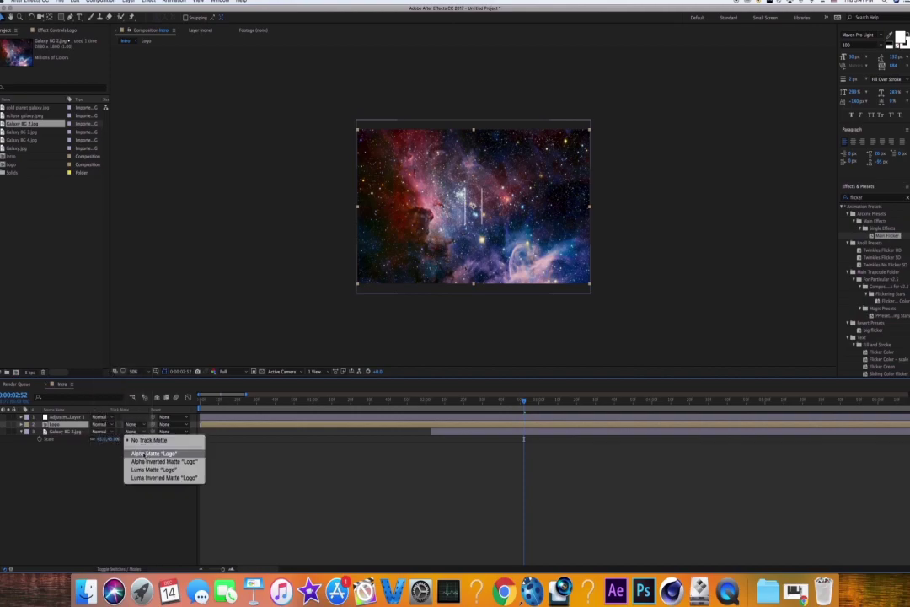
left_click(143, 451)
key("period")
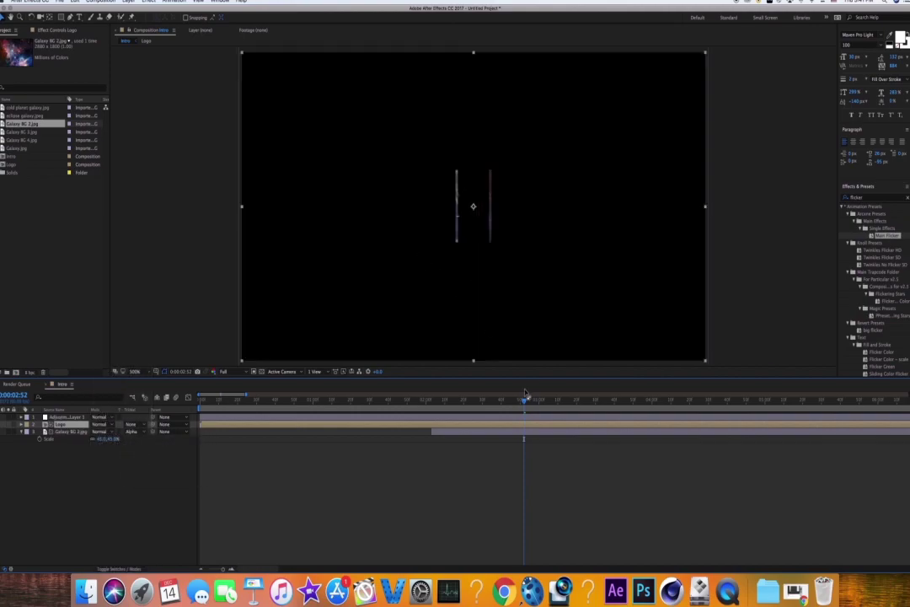
Shift the Galaxy BG 2.jpg layer earlier so it covers the composition from its start, and check the text at 0:00:02:09.
key("space")
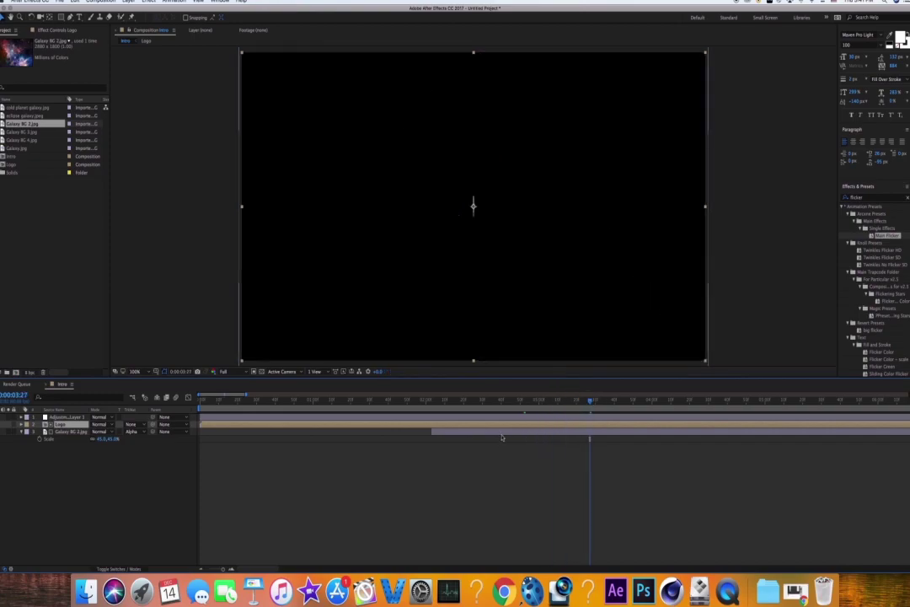
left_click(503, 433)
left_click_drag(503, 433, 272, 429)
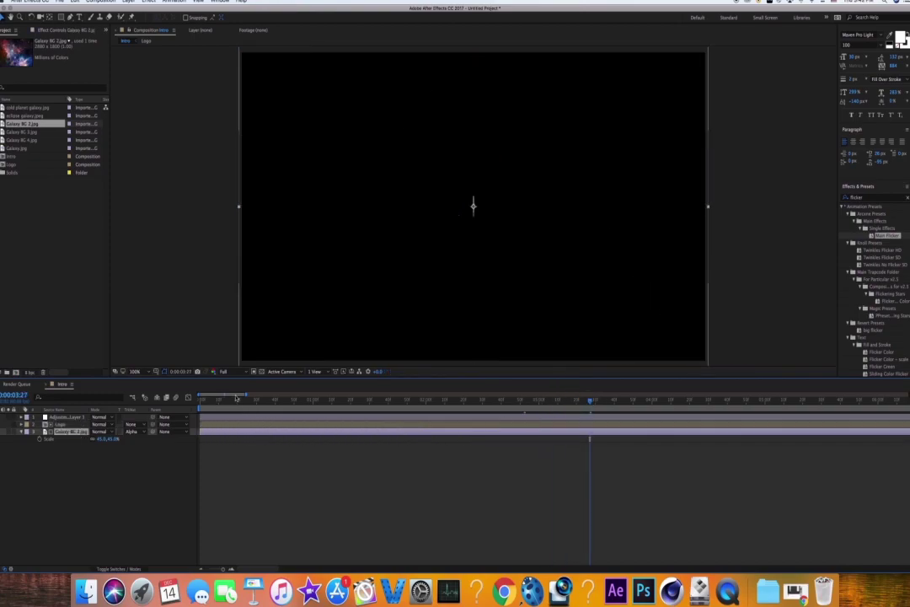
left_click_drag(282, 402, 443, 404)
Unlink the galaxy layer's scale proportions and set its scale to 26% by 14% so the image fits around the text.
key("s")
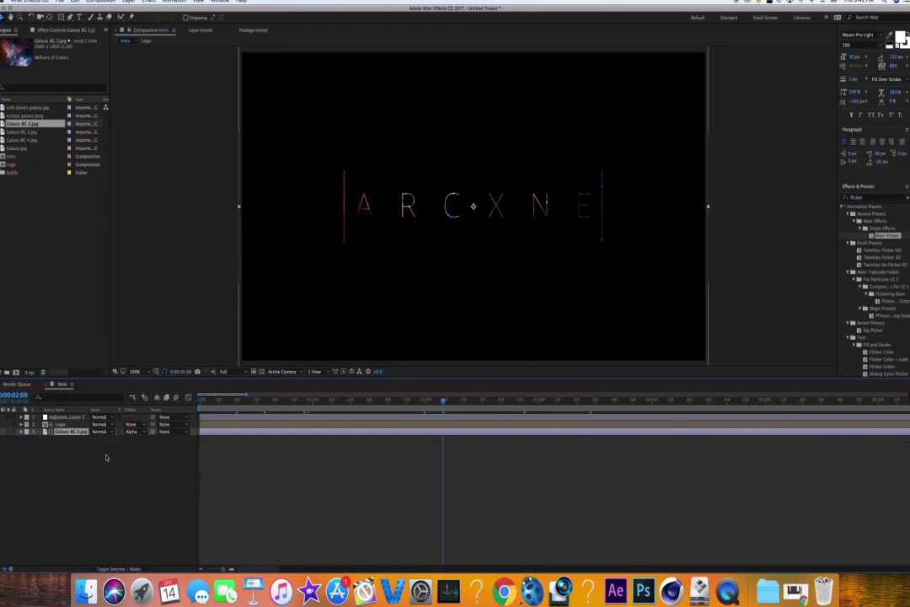
key("s")
left_click(86, 444)
mouse_move(106, 440)
left_mouse_down()
mouse_move(112, 445)
mouse_move(97, 453)
mouse_move(108, 451)
mouse_move(93, 449)
left_mouse_up()
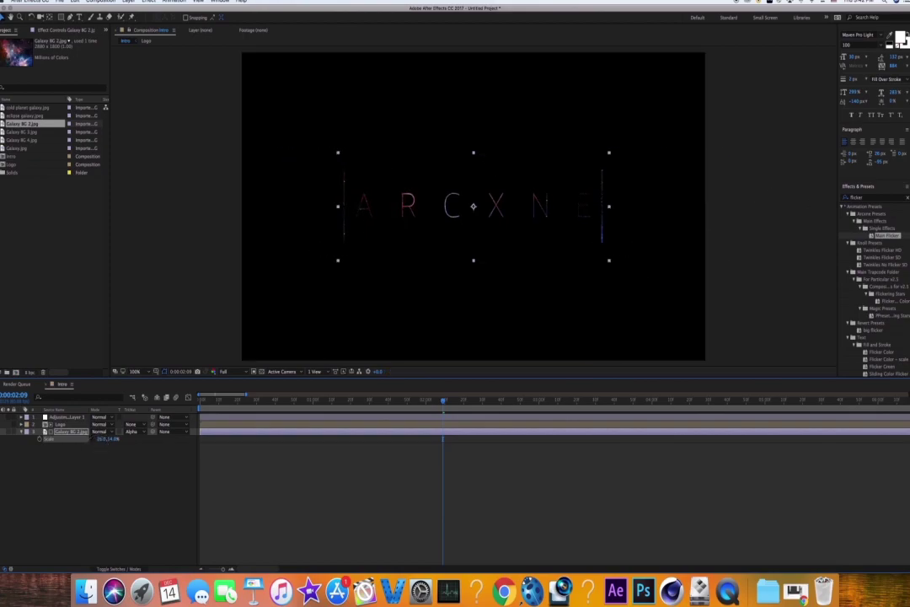
Apply the Stylize Glow effect to the galaxy layer with a threshold of 50.6%, an intensity of 1.4 and a larger radius.
left_click_drag(873, 198, 809, 191)
type("glow")
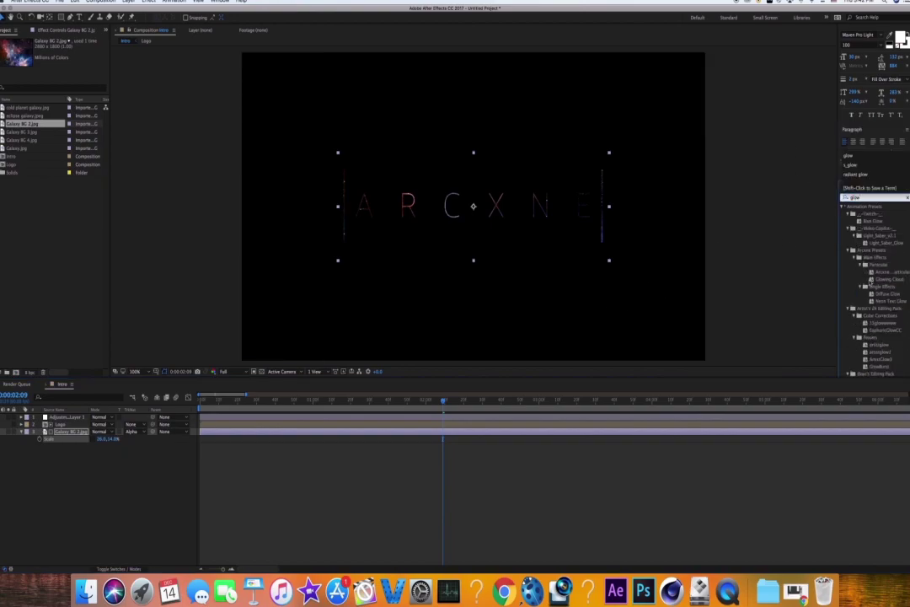
scroll(872, 282, "down", 10)
double_click(864, 320)
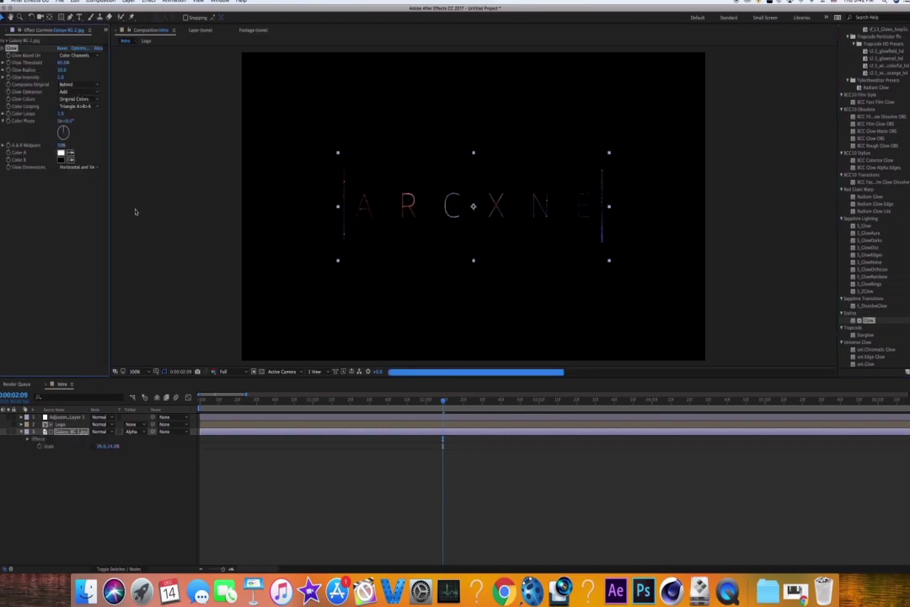
mouse_move(62, 79)
left_mouse_down()
mouse_move(79, 81)
mouse_move(61, 65)
left_mouse_up()
Preview the glow up to 0:00:02:09, dismiss the frame size warning, and toggle the galaxy layer's visibility to refresh the frame.
left_click_drag(227, 408, 439, 446)
left_click(347, 464)
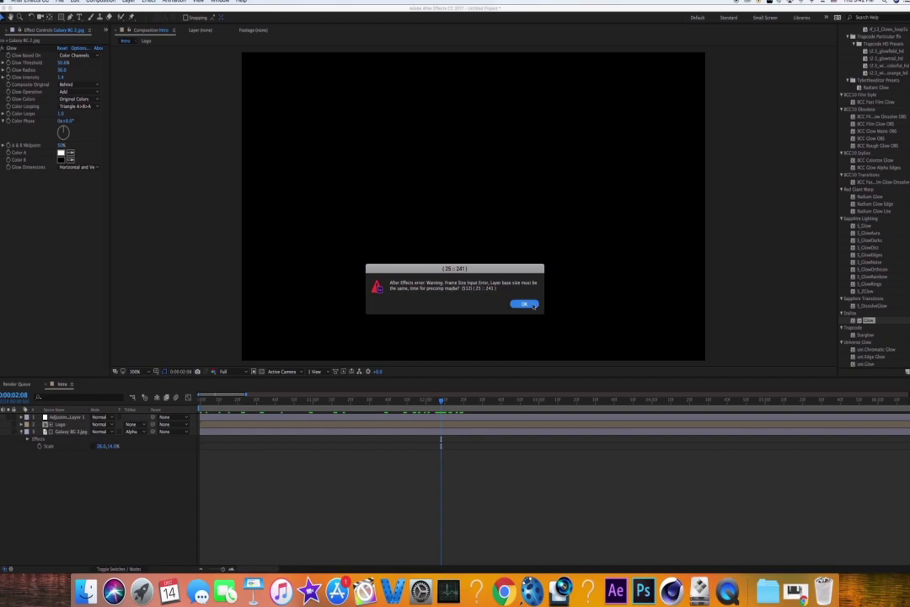
left_click(524, 305)
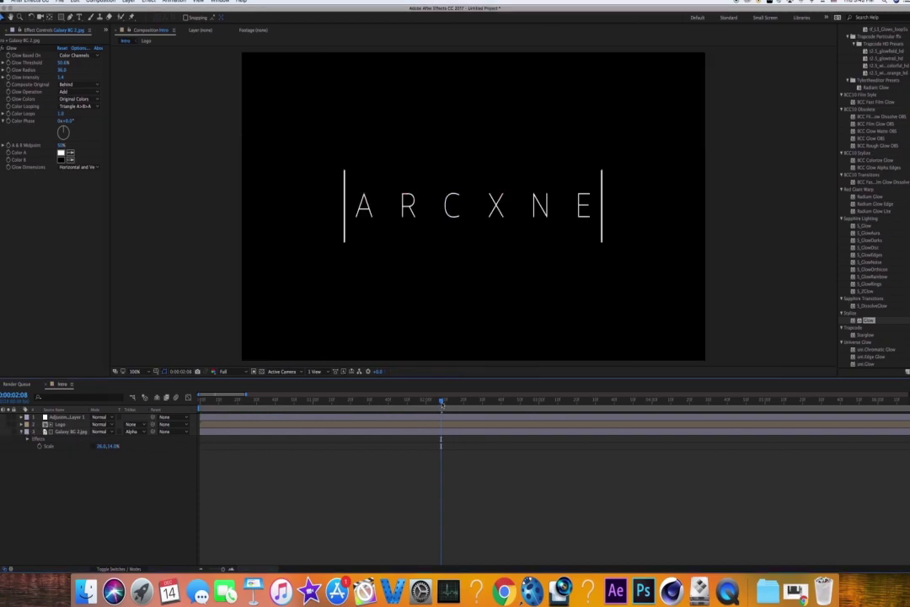
left_click_drag(442, 404, 441, 428)
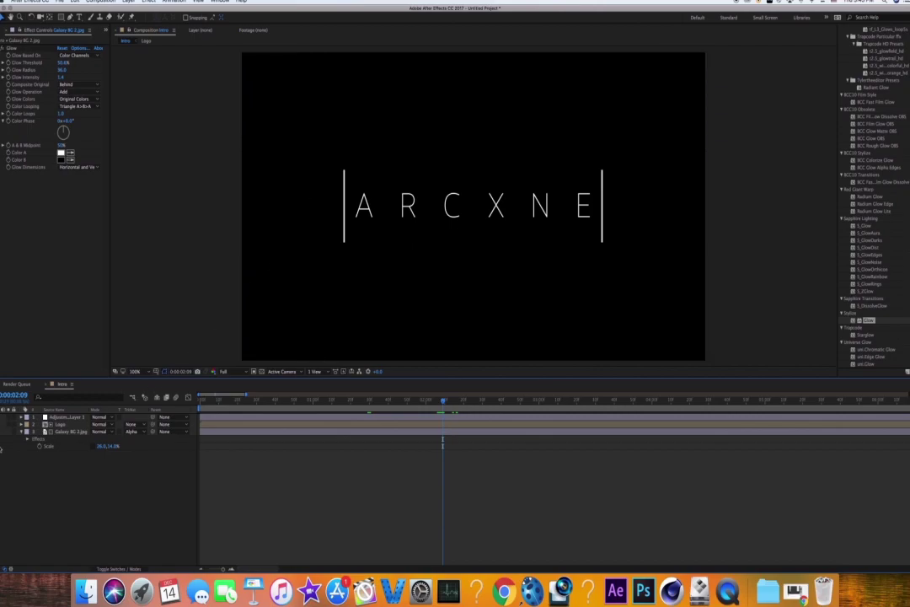
left_click(2, 431)
left_click(2, 431)
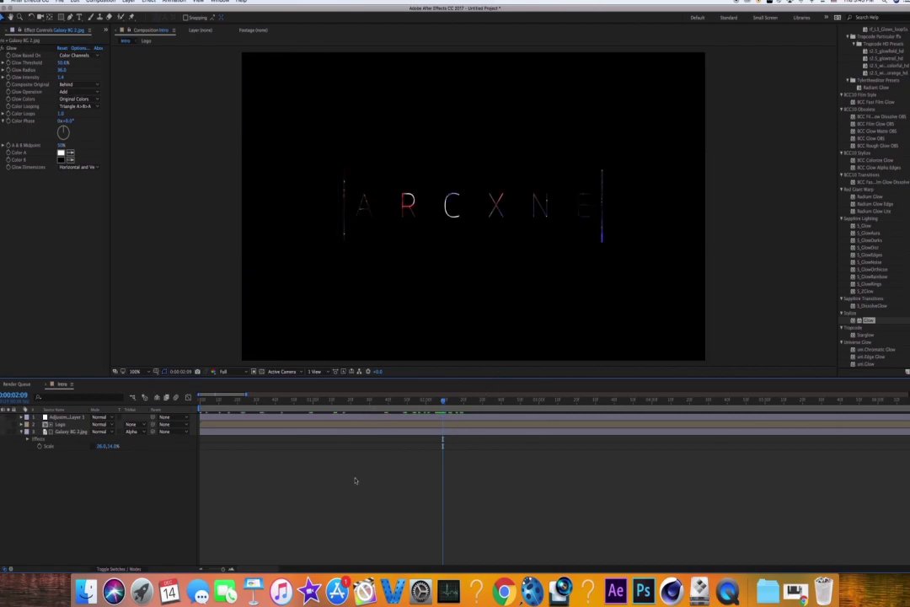
key("u")
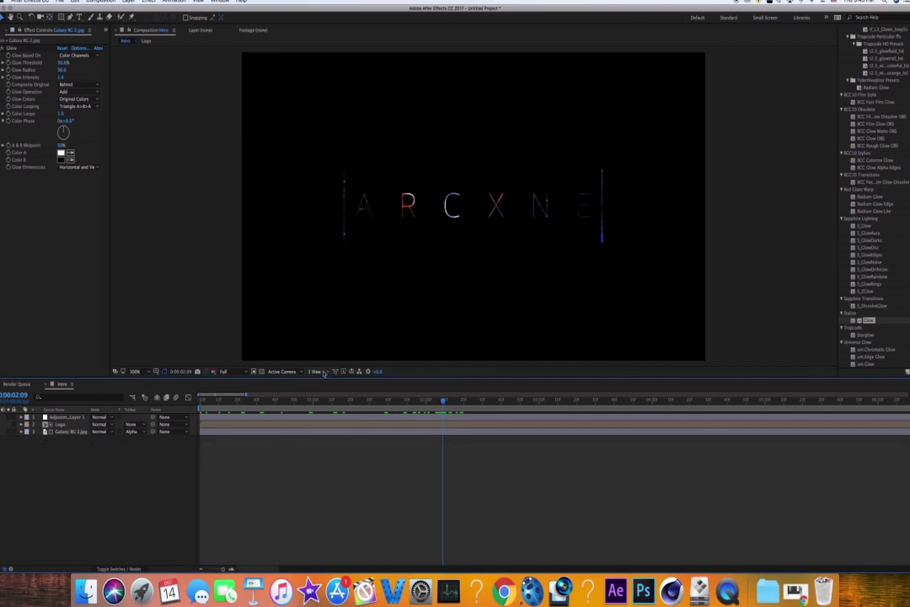
Turn on the transparency grid, end the work area at 0:00:03:45, and scrub through the intro.
left_click(261, 372)
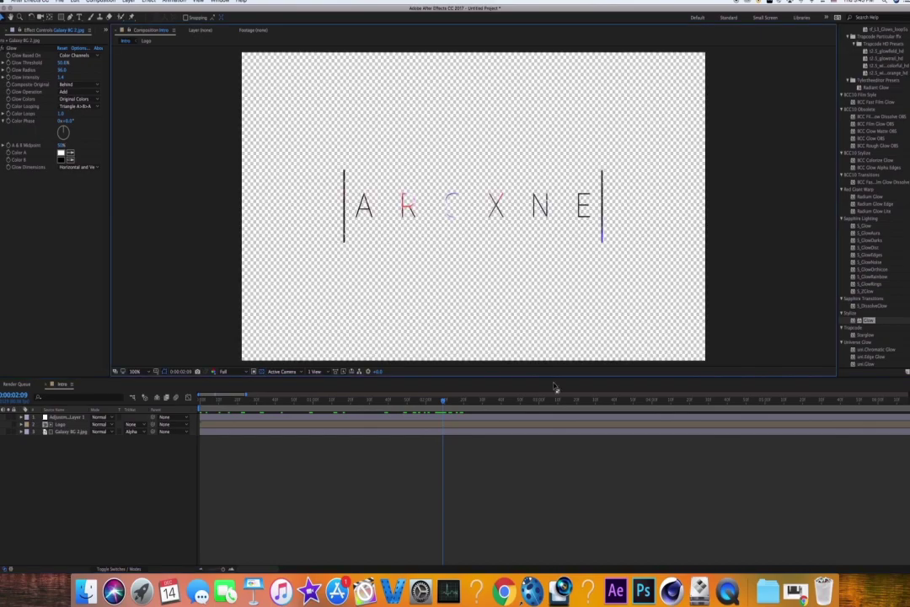
left_click_drag(443, 402, 623, 431)
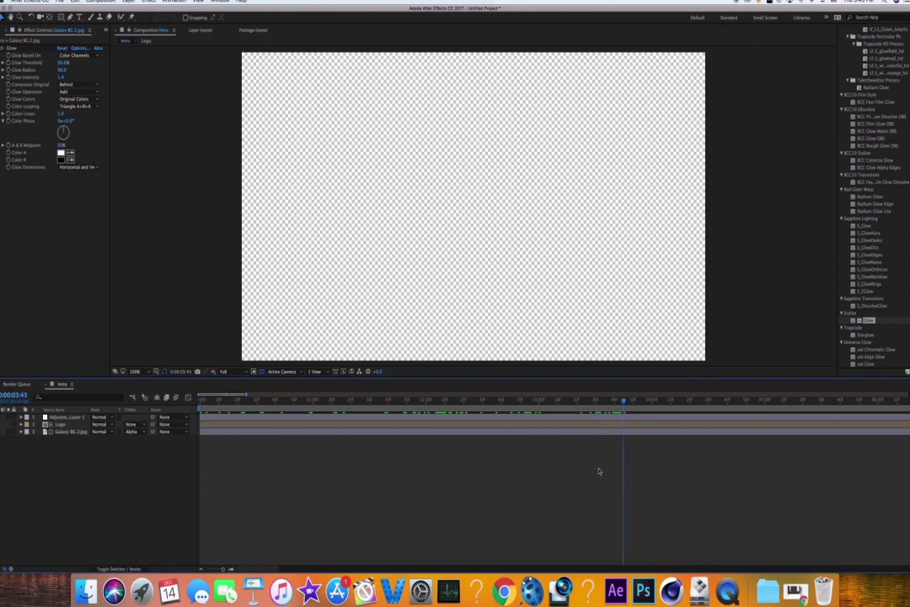
key("n")
left_click_drag(628, 408, 480, 422)
mouse_move(379, 401)
left_mouse_down()
mouse_move(309, 401)
mouse_move(316, 412)
mouse_move(437, 433)
mouse_move(551, 437)
mouse_move(571, 407)
mouse_move(618, 407)
left_mouse_up()
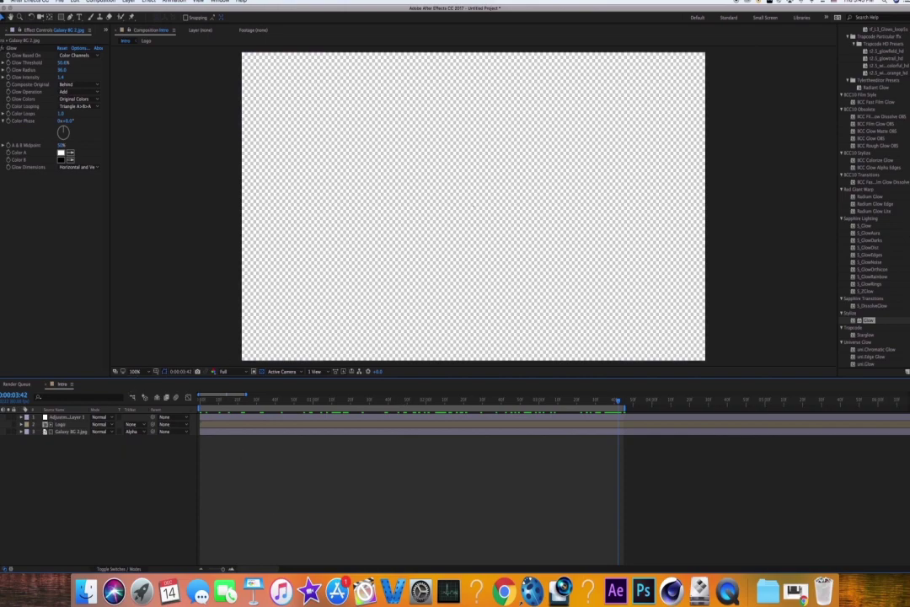
Add the Intro composition to the render queue.
left_click(42, 2)
mouse_move(59, 2)
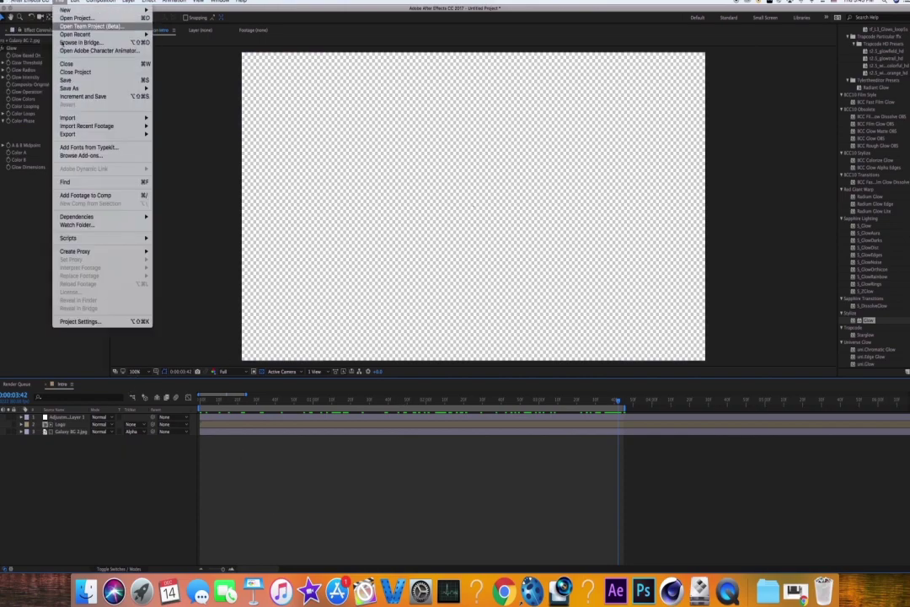
mouse_move(75, 135)
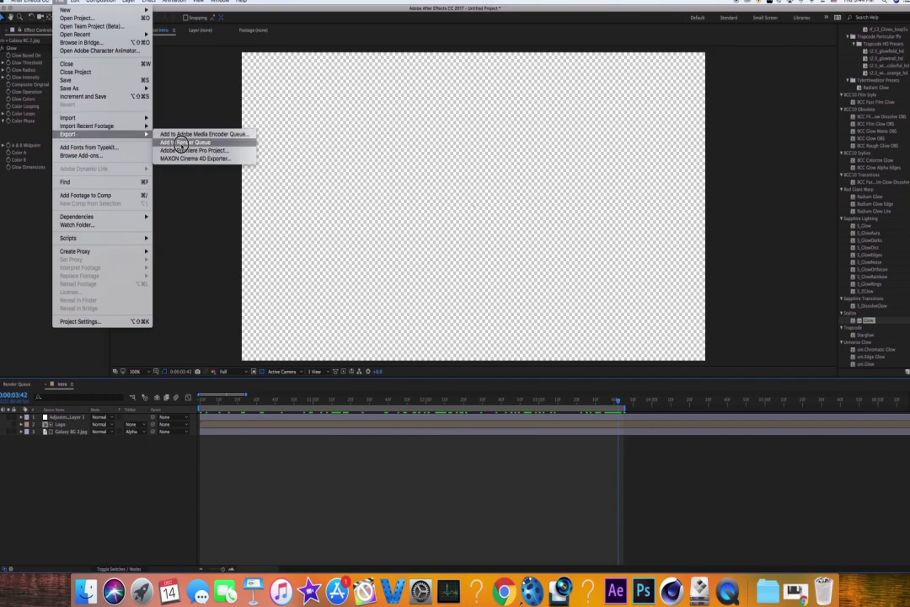
left_click(181, 143)
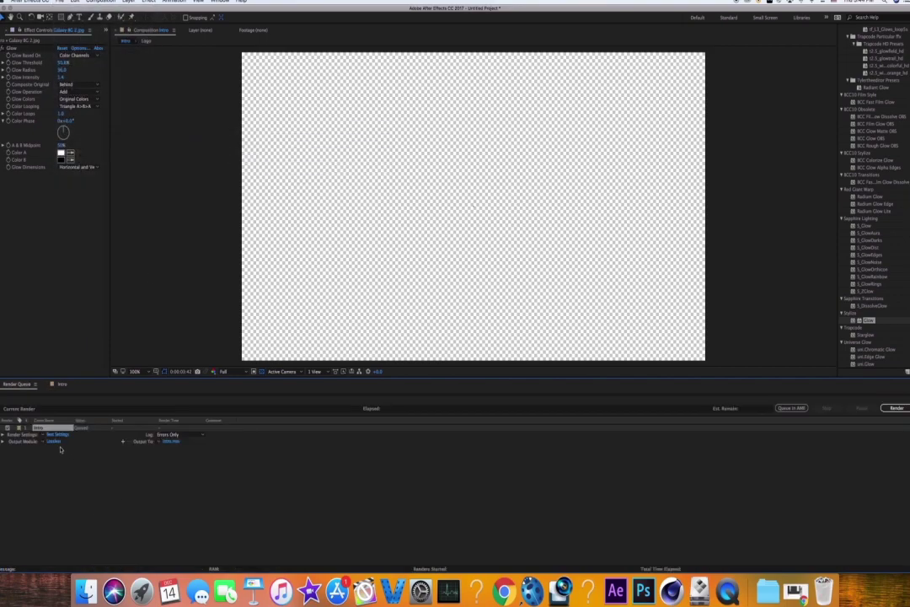
Set the output module's video channels to RGB + Alpha, keeping the QuickTime format.
left_click(55, 442)
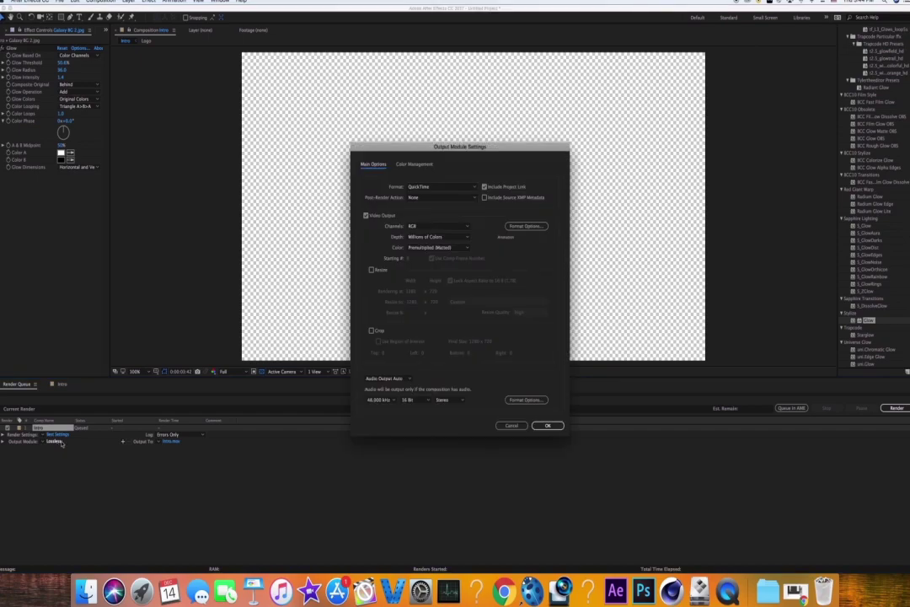
left_click(418, 228)
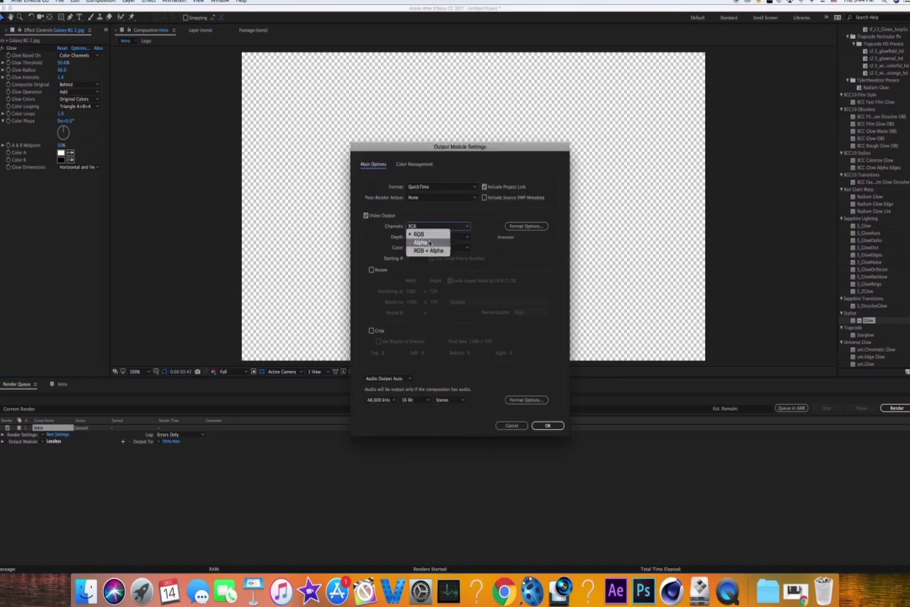
left_click(428, 250)
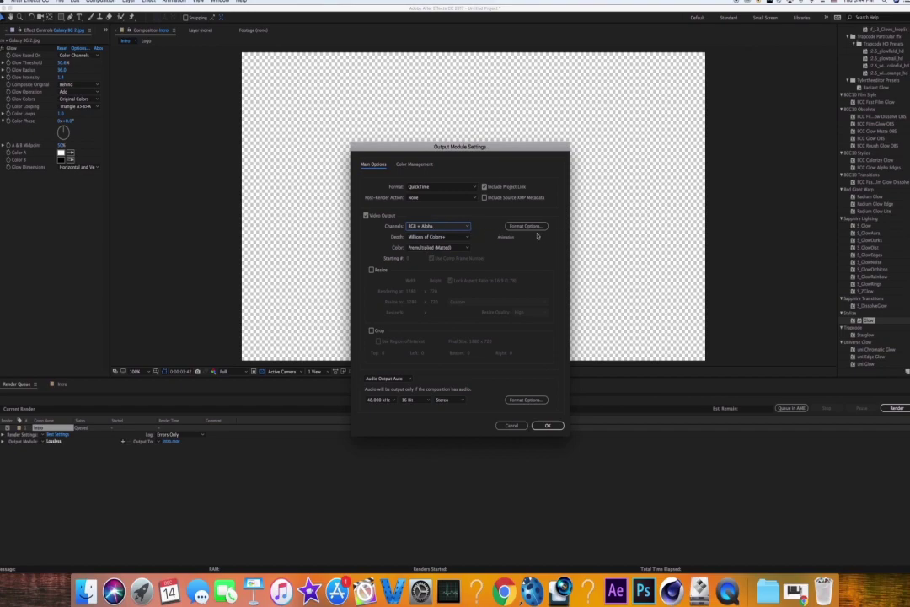
left_click(547, 425)
Name the output file Galaxy Intro (Arcxne) in the Finished Videos folder and start the render.
left_click(172, 442)
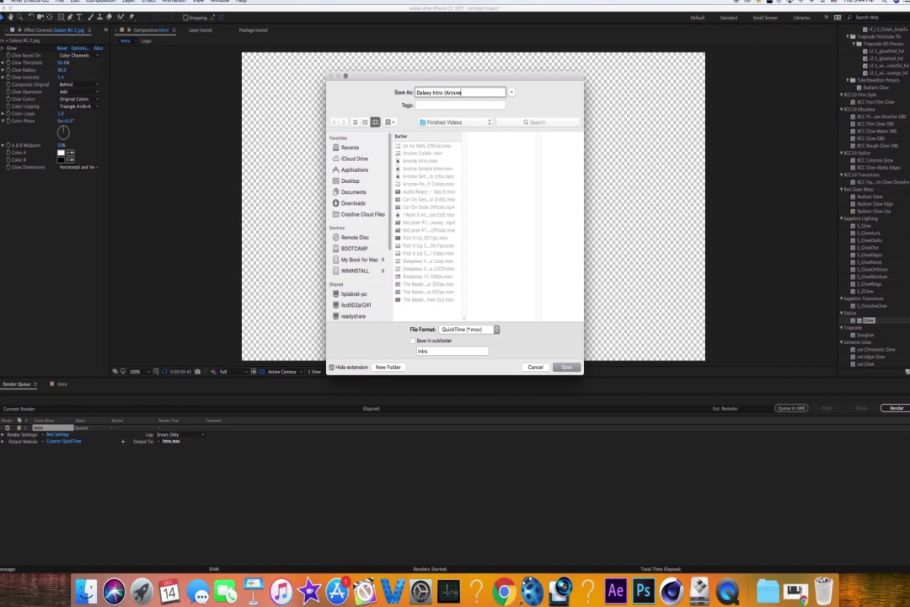
left_click(575, 371)
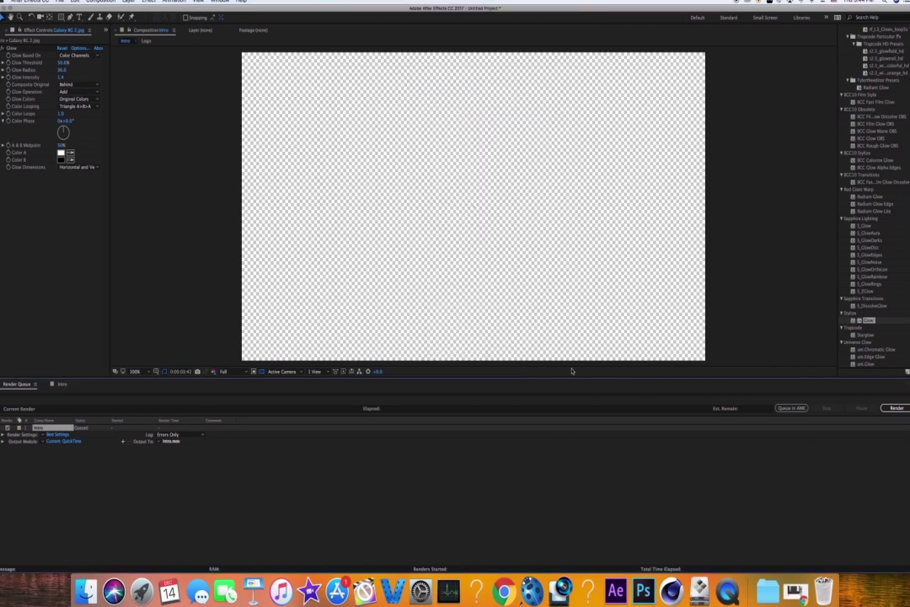
left_click(895, 407)
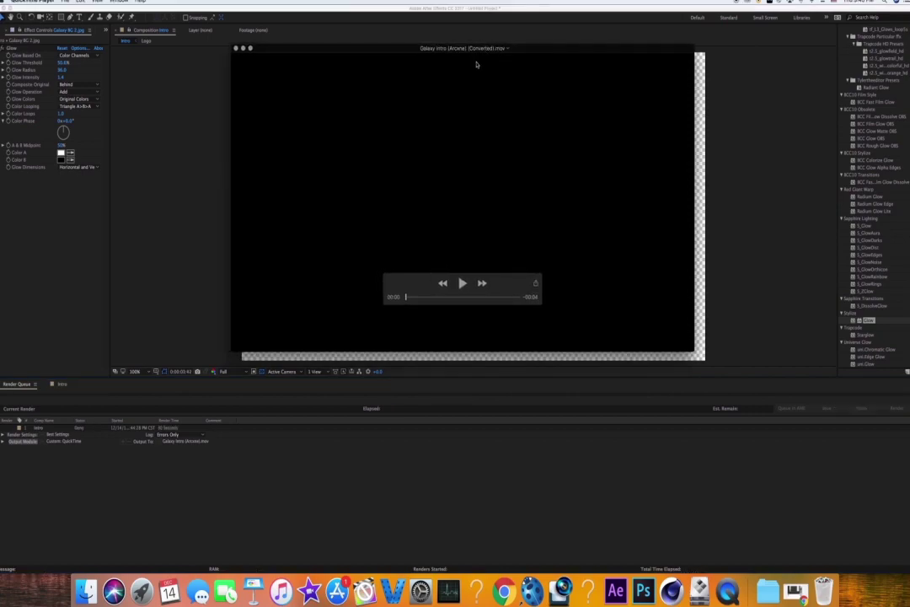
Play the converted intro video in QuickTime Player, scrub back to the text reveal, then minimize the player and close the Finder search window.
left_click(462, 284)
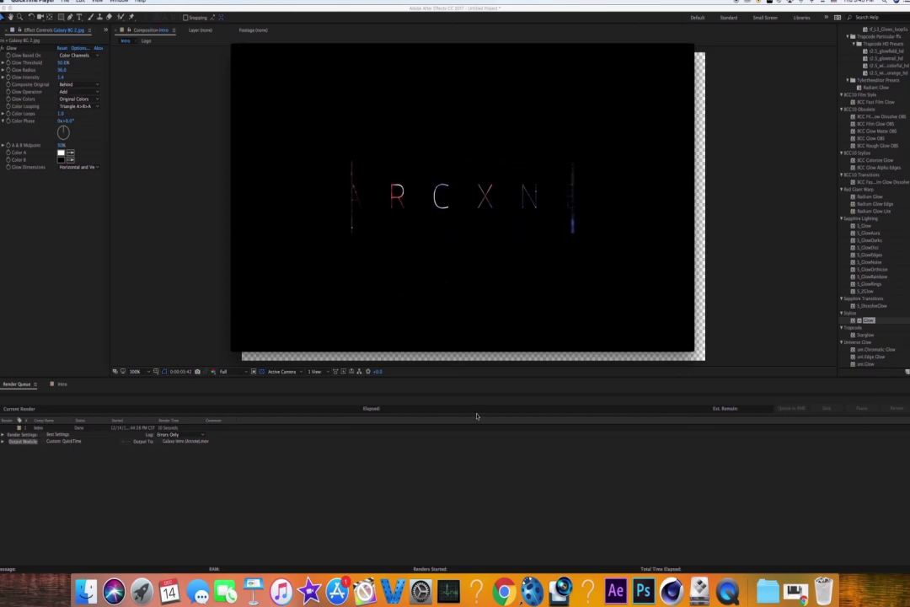
mouse_move(476, 314)
left_click_drag(518, 298, 473, 301)
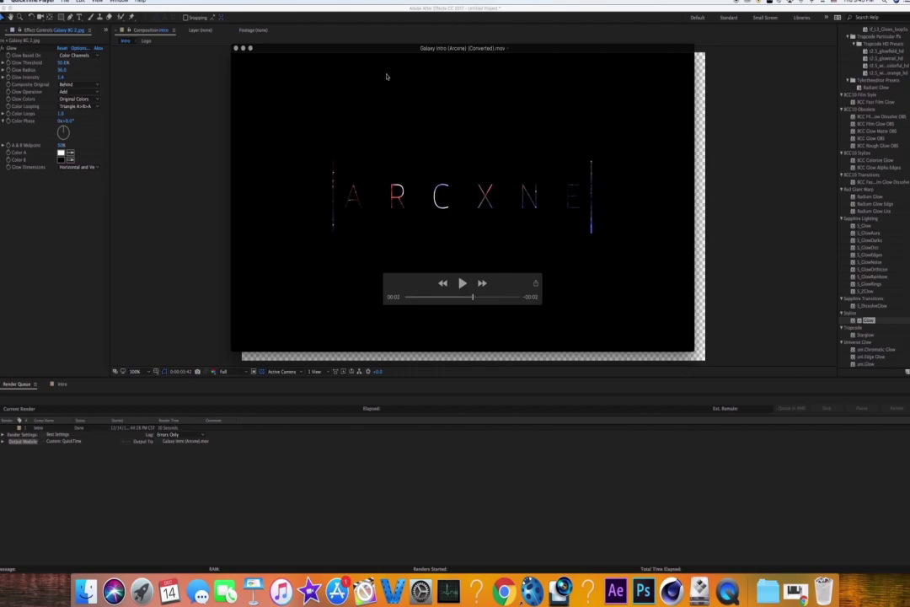
left_click(243, 49)
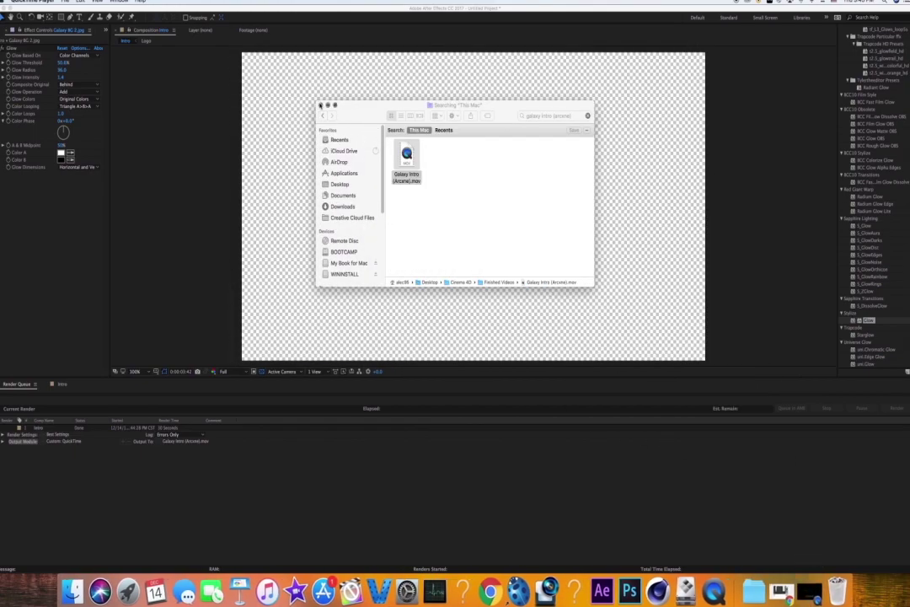
left_click(321, 104)
Open the Logo composition from the Intro timeline and reveal the keyframes of the ARCXNE text and both shape layers.
left_click(60, 385)
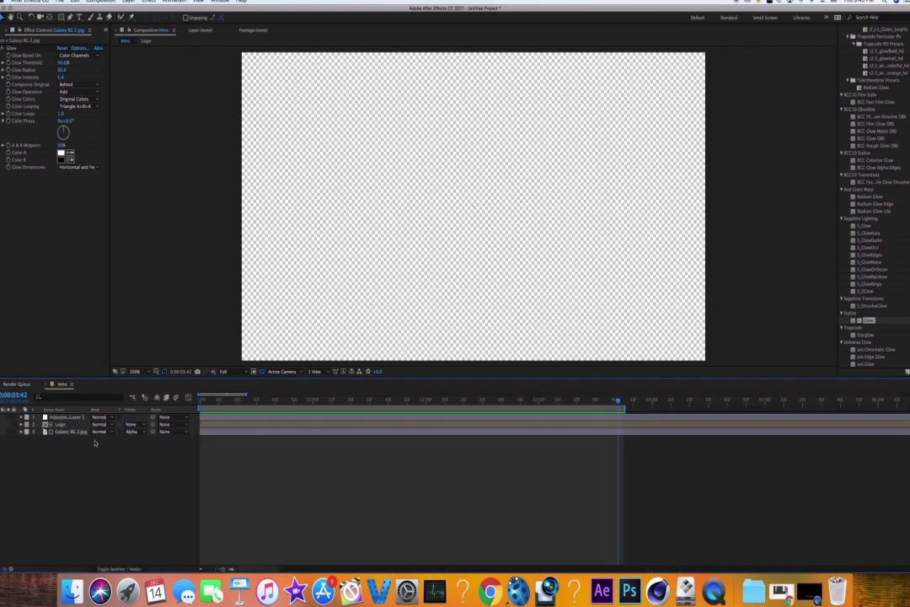
double_click(72, 425)
left_click(242, 427)
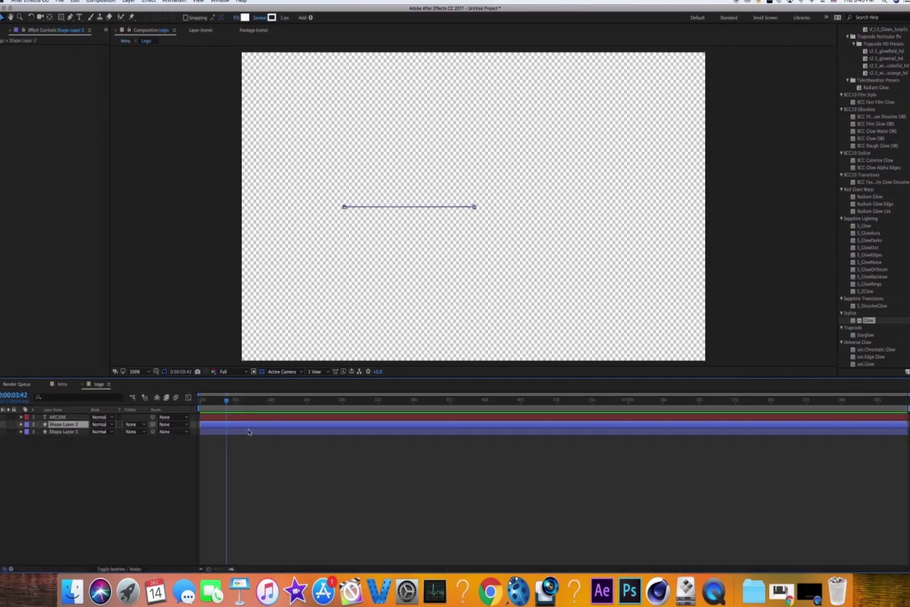
left_click(251, 432)
key("u")
key("super+shift+a")
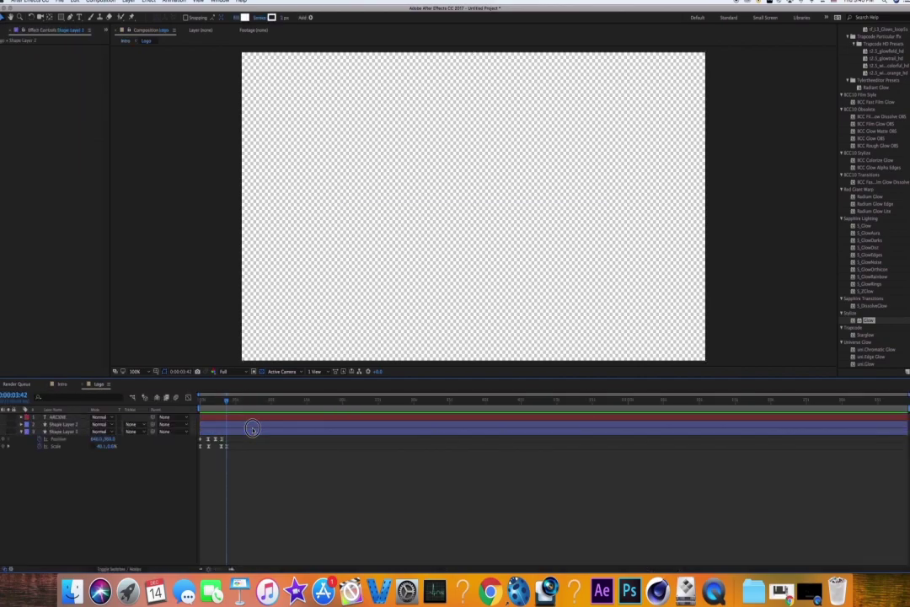
key("u")
Move the current time to 0:00:02:09 and examine the mask, position and scale keyframes of the Logo layers.
key("equal")
key("equal")
left_click_drag(225, 401, 263, 470)
key("equal")
key("equal")
key("equal")
key("minus")
key("minus")
key("minus")
key("minus")
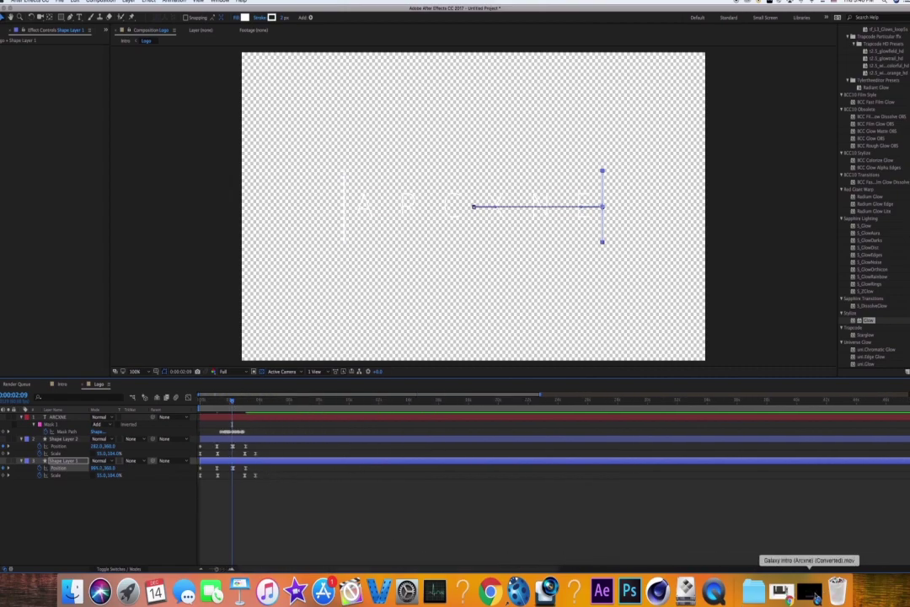
Bring back the converted intro video, replay it from the beginning, and scrub to its end.
left_click(815, 596)
left_click_drag(473, 299, 392, 306)
left_click(463, 284)
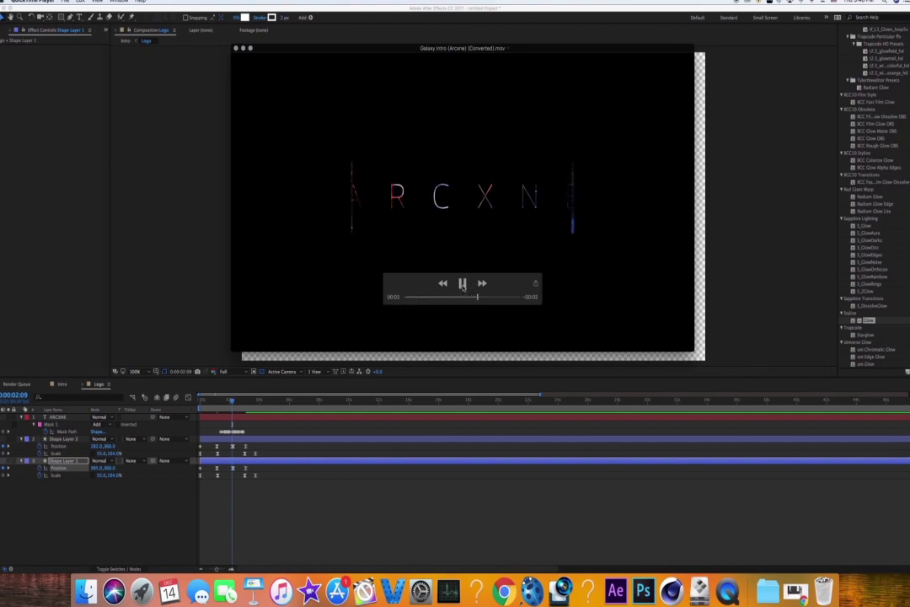
left_click(463, 284)
left_click_drag(507, 298, 522, 300)
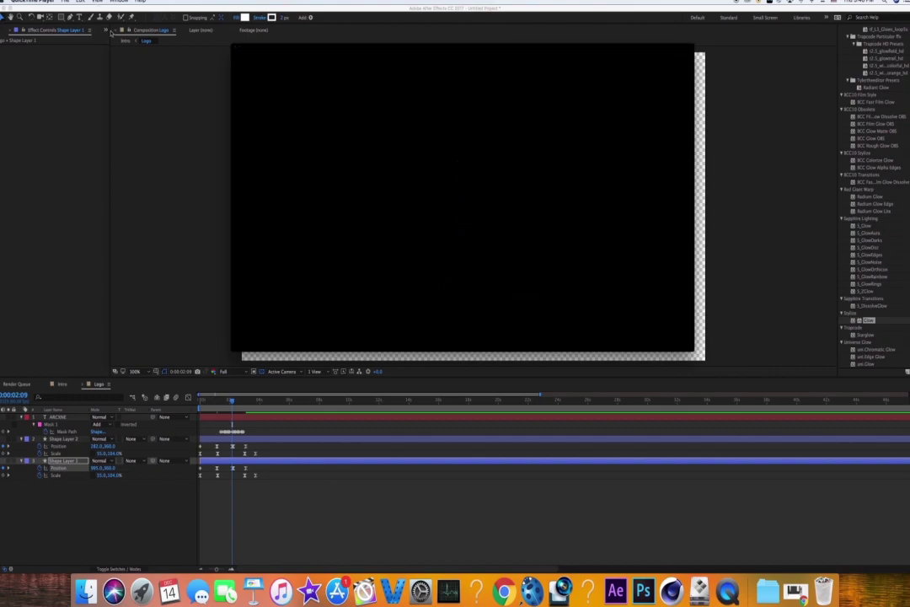